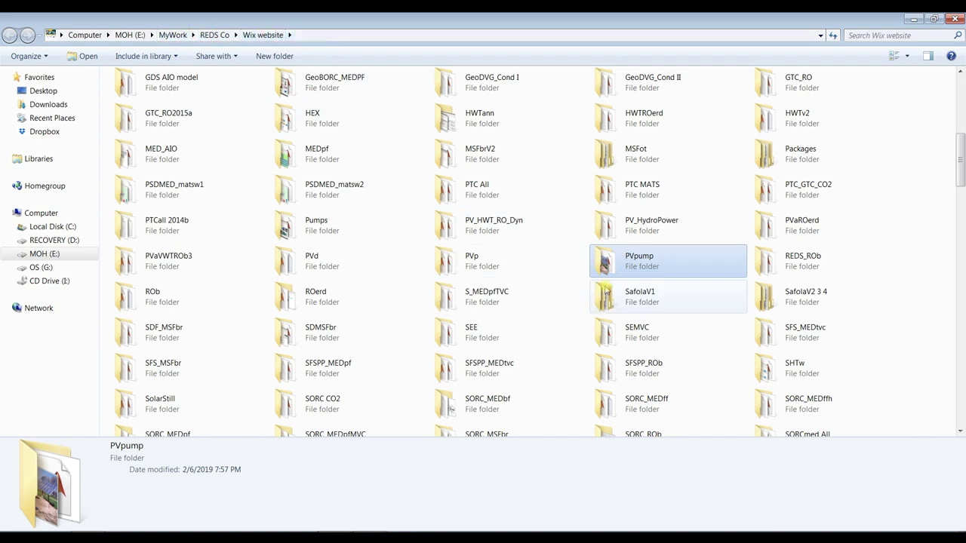
pyautogui.scroll(3, 716, 276)
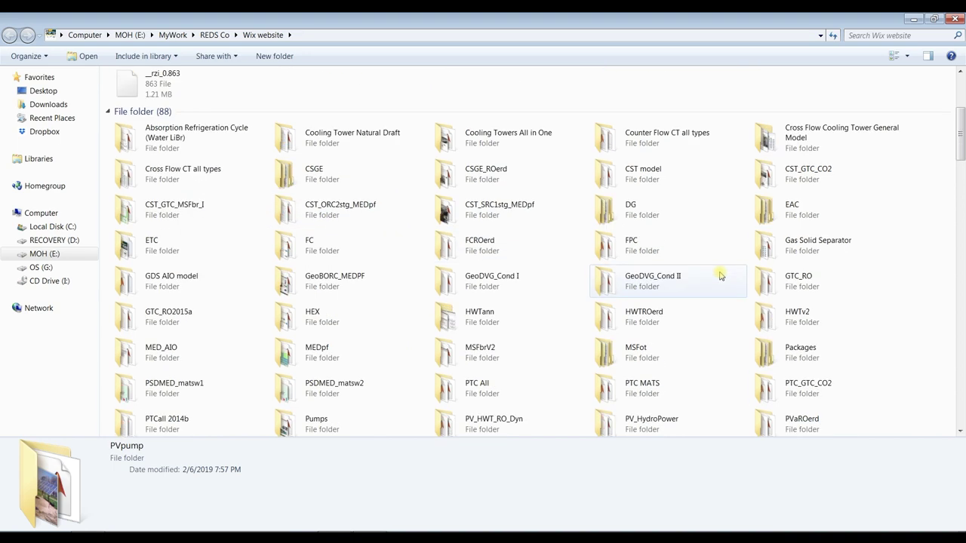
pyautogui.scroll(-3, 702, 276)
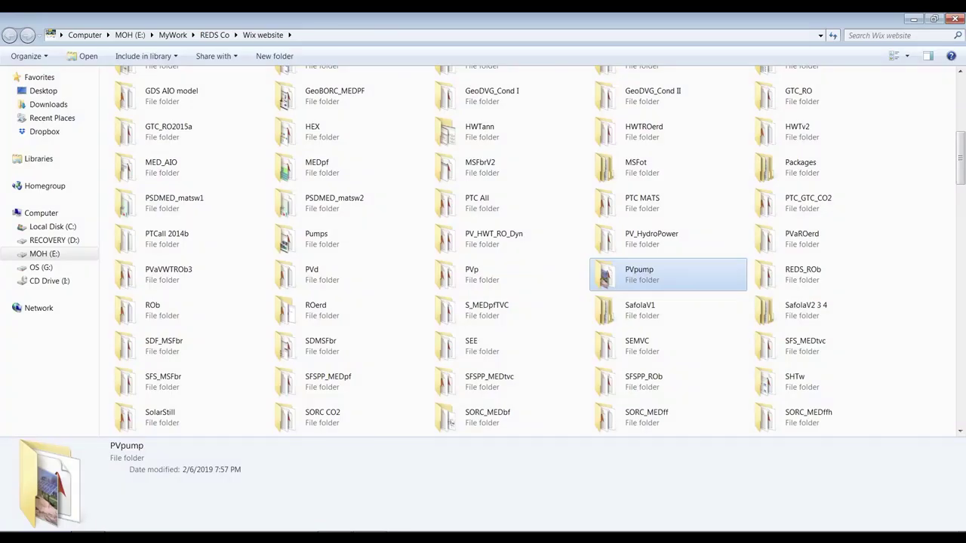
# Step: Switch to MATLAB and change the current folder to drive E:
pyautogui.click(249, 528)
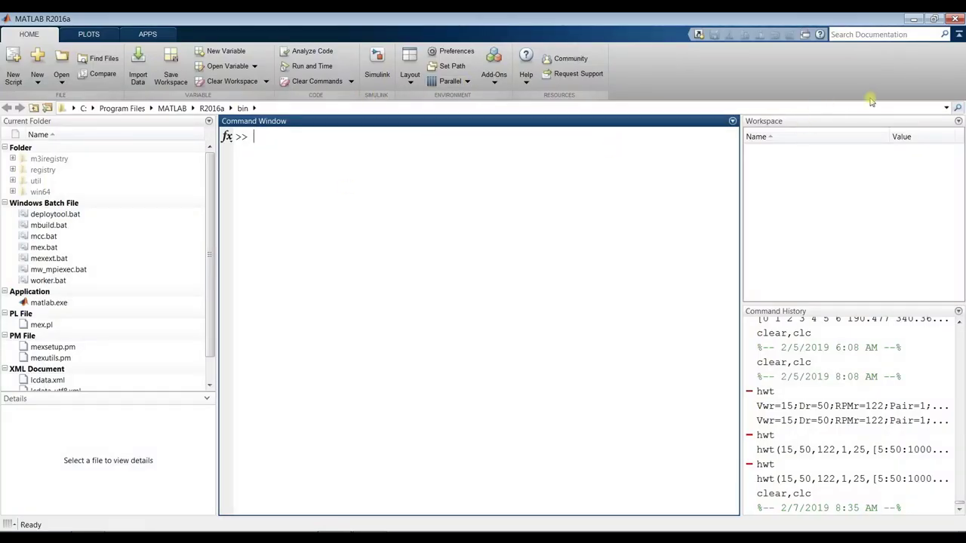
pyautogui.click(92, 109)
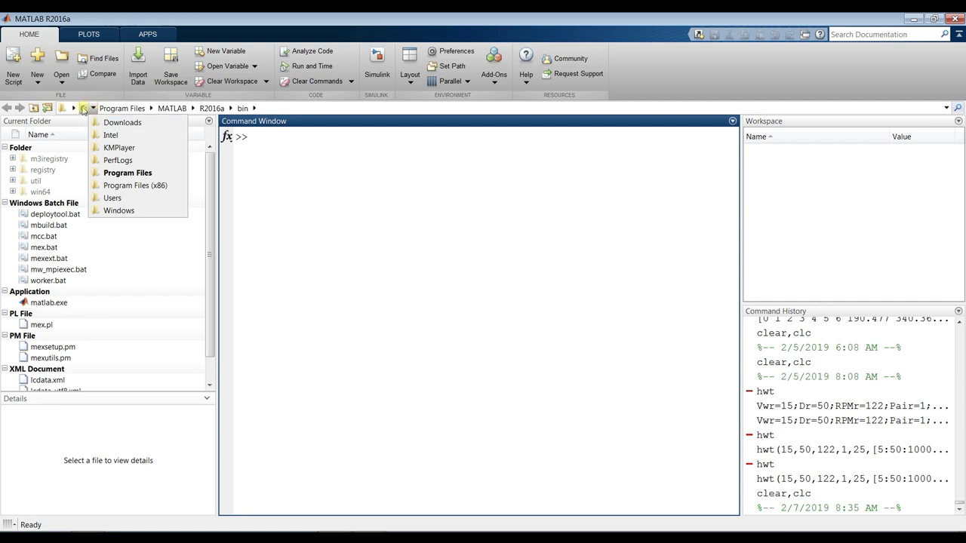
pyautogui.click(74, 108)
pyautogui.click(78, 148)
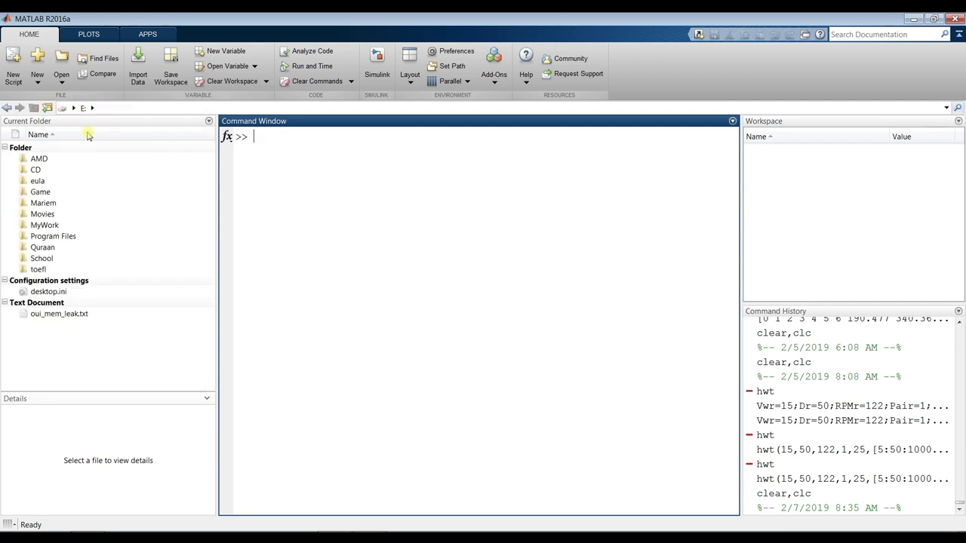
# Step: Change the current folder to MyWork\REDS Co\Wix website on drive E:
pyautogui.click(92, 109)
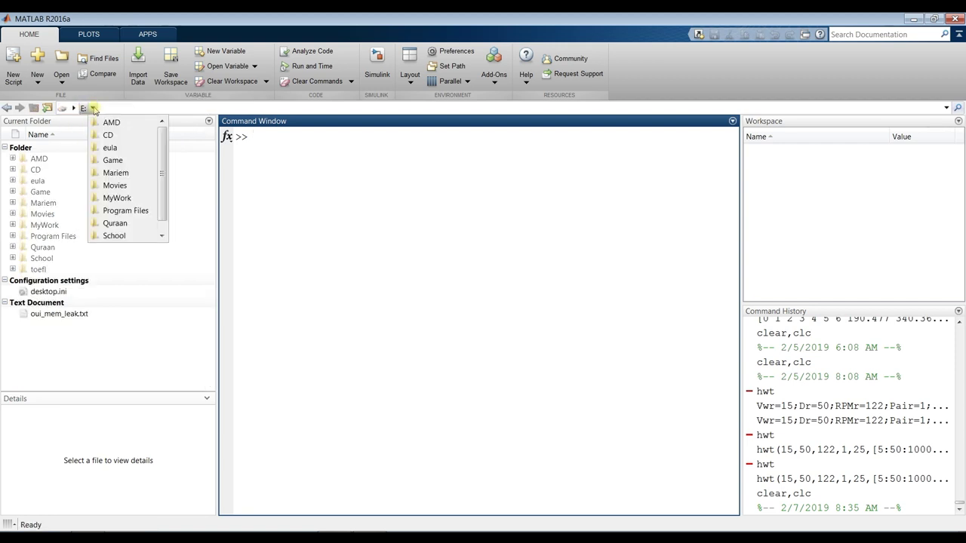
pyautogui.click(99, 198)
pyautogui.click(134, 109)
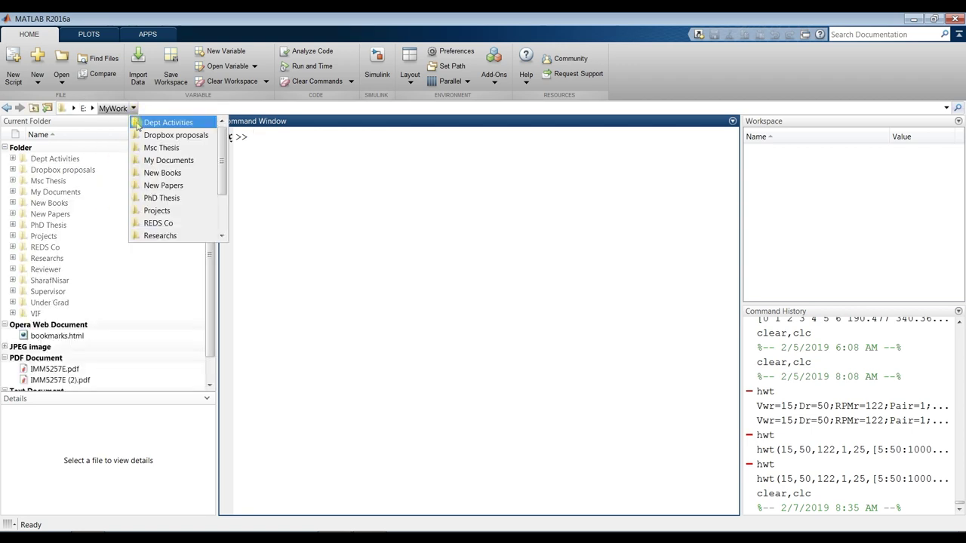
pyautogui.click(157, 223)
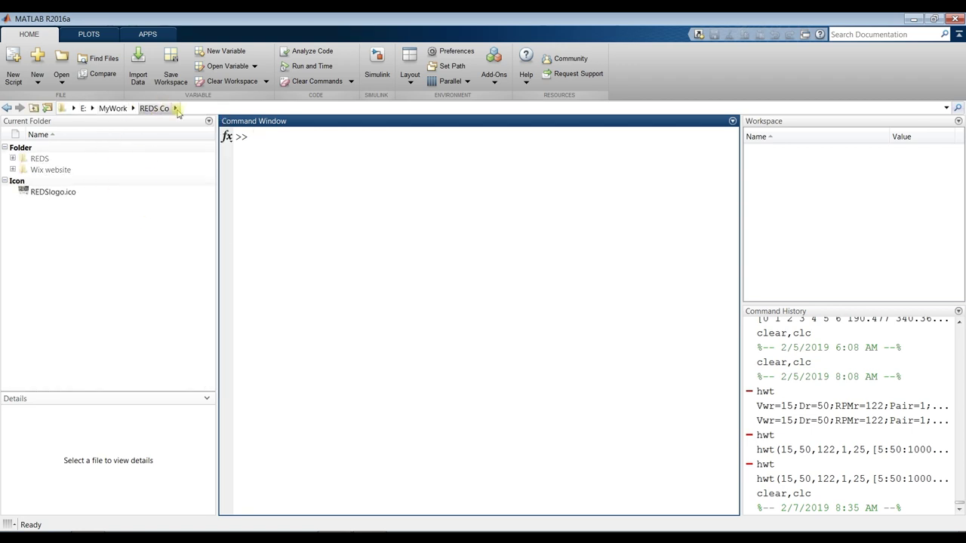
pyautogui.click(176, 109)
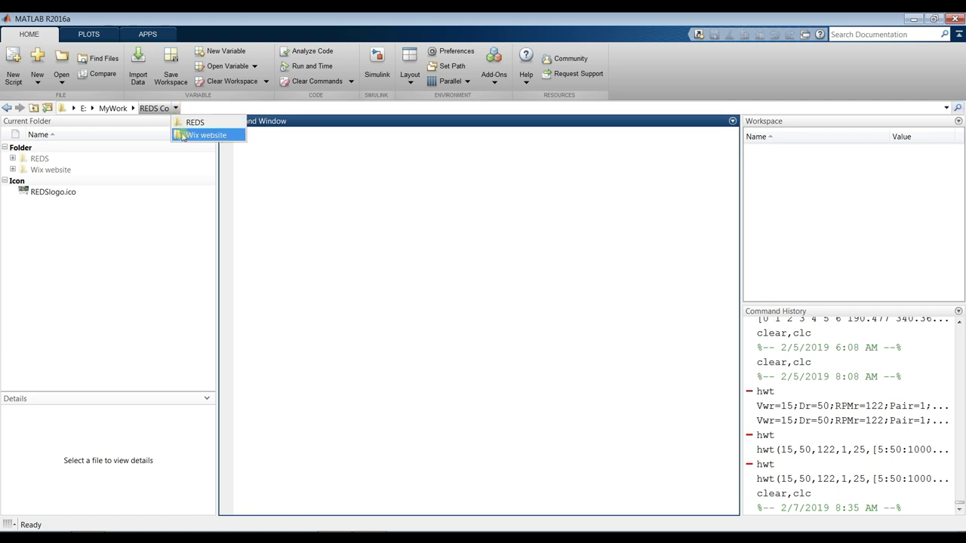
pyautogui.click(189, 135)
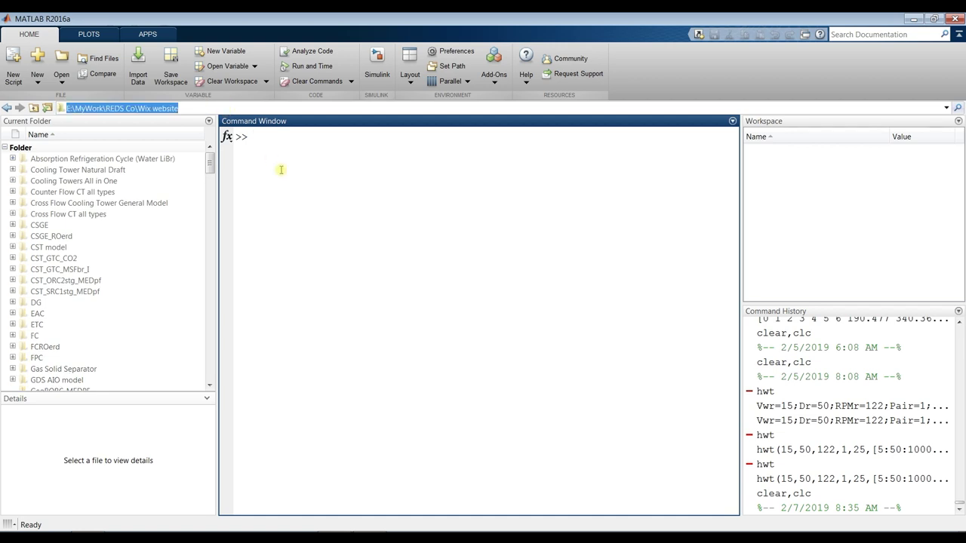
# Step: Make the PVpump subfolder of Wix website the current folder
pyautogui.click(228, 108)
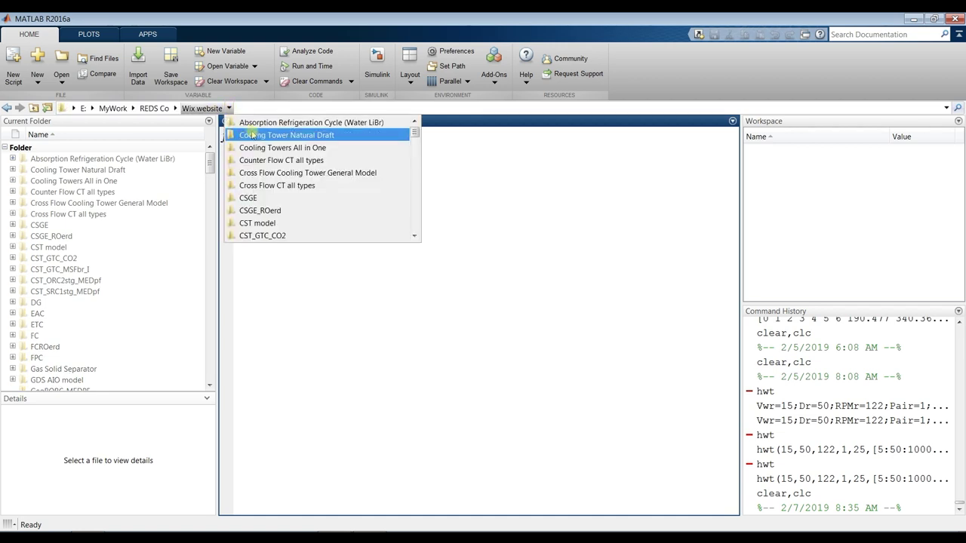
pyautogui.scroll(-10, 278, 187)
pyautogui.scroll(-3, 276, 192)
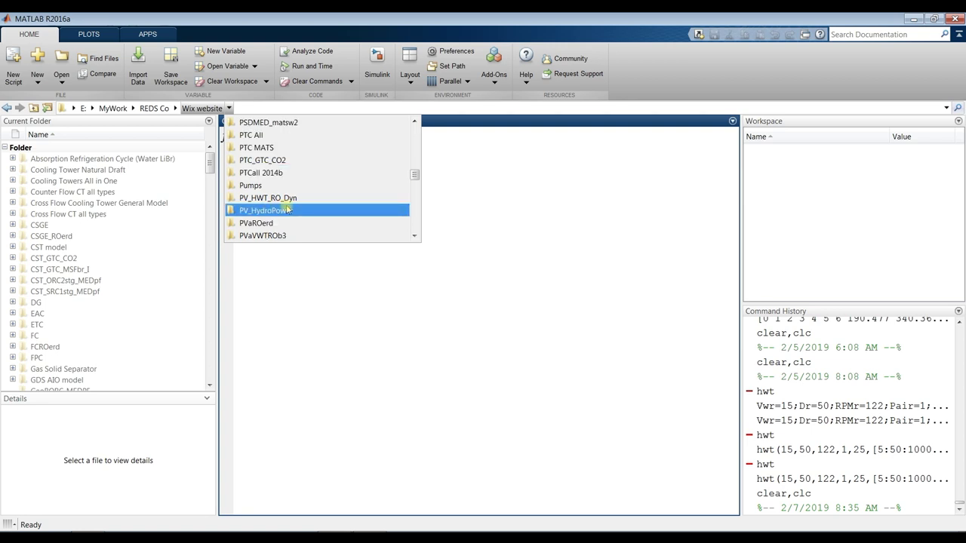
pyautogui.scroll(-1, 275, 175)
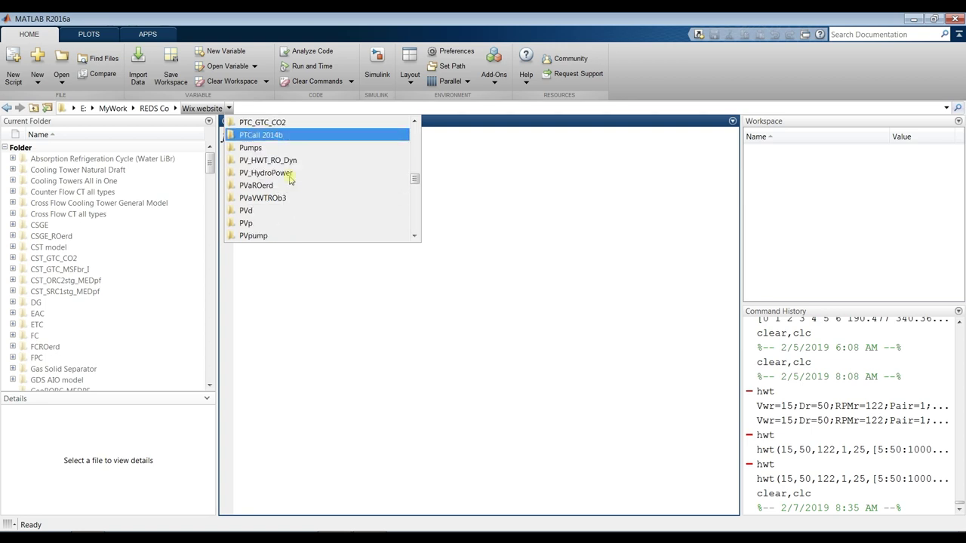
pyautogui.click(267, 236)
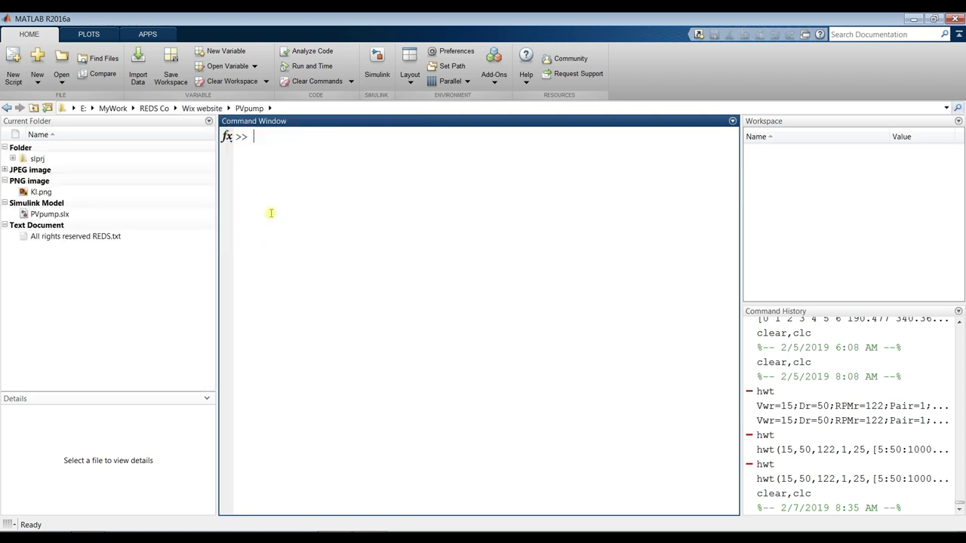
# Step: Look through the folder's JPEG images, previewing PVpsgui1.jpg and PVpsgui4.jpg, and collapse the image group again
pyautogui.click(5, 170)
pyautogui.scroll(-6, 45, 189)
pyautogui.click(48, 187)
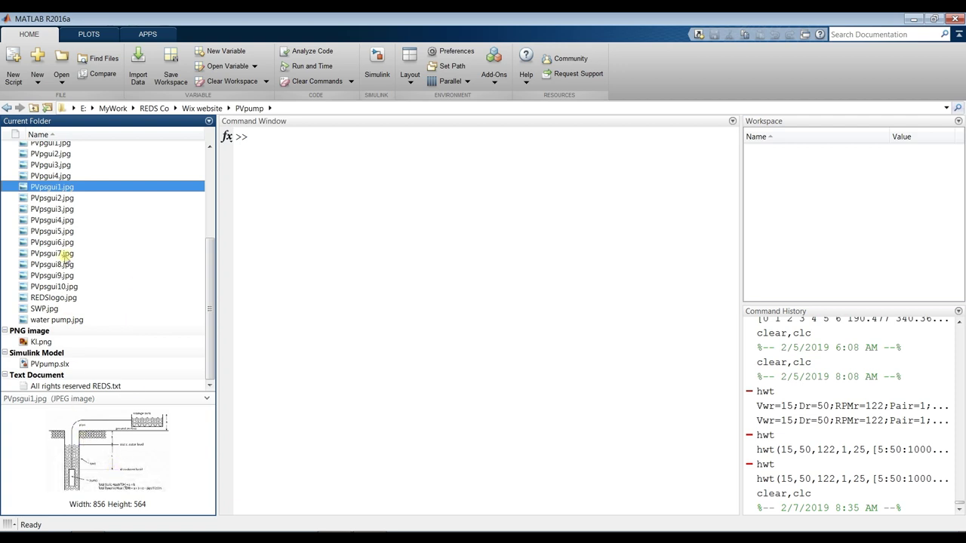
pyautogui.click(56, 219)
pyautogui.scroll(3, 74, 269)
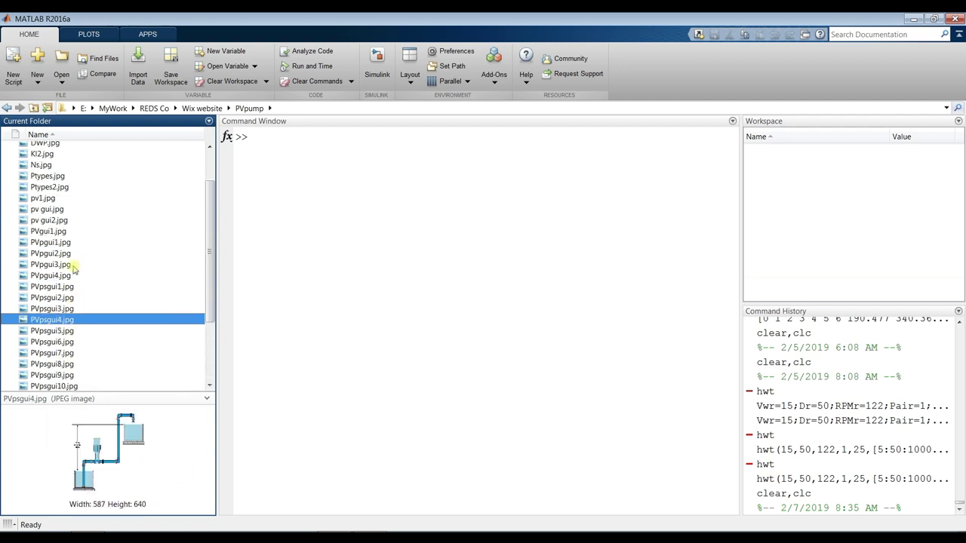
pyautogui.scroll(2, 74, 269)
pyautogui.click(6, 154)
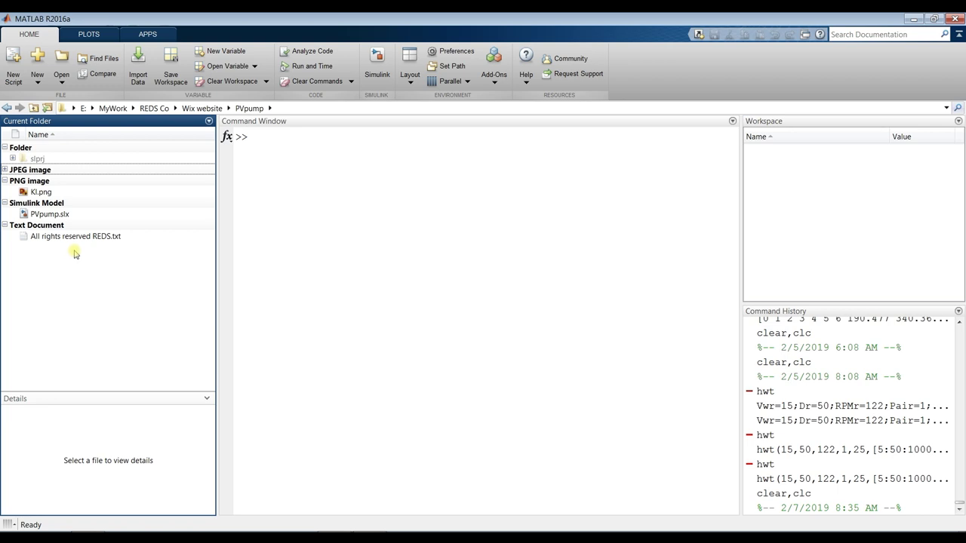
# Step: Open the Simulink model PVpump.slx and maximize its window
pyautogui.click(54, 216)
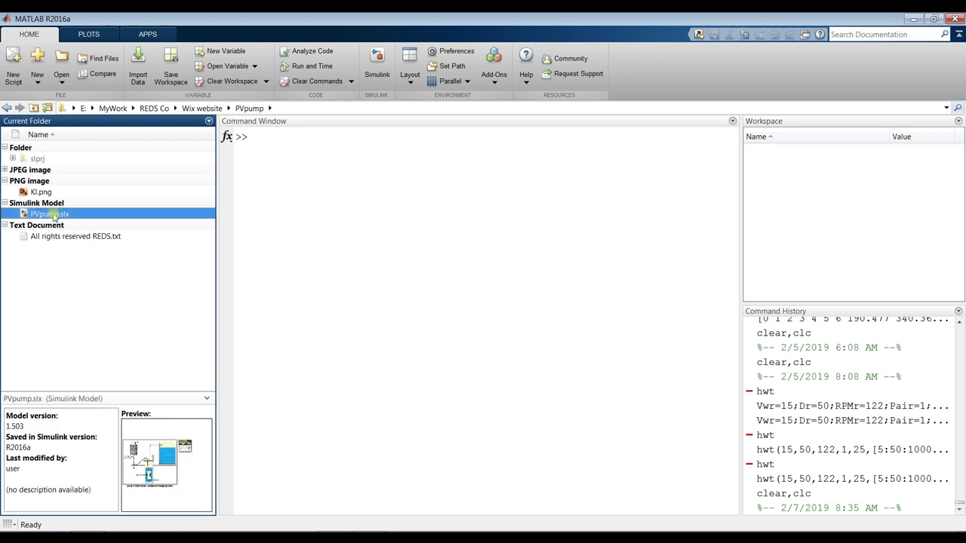
pyautogui.press('Return')
pyautogui.click(143, 524)
pyautogui.click(954, 18)
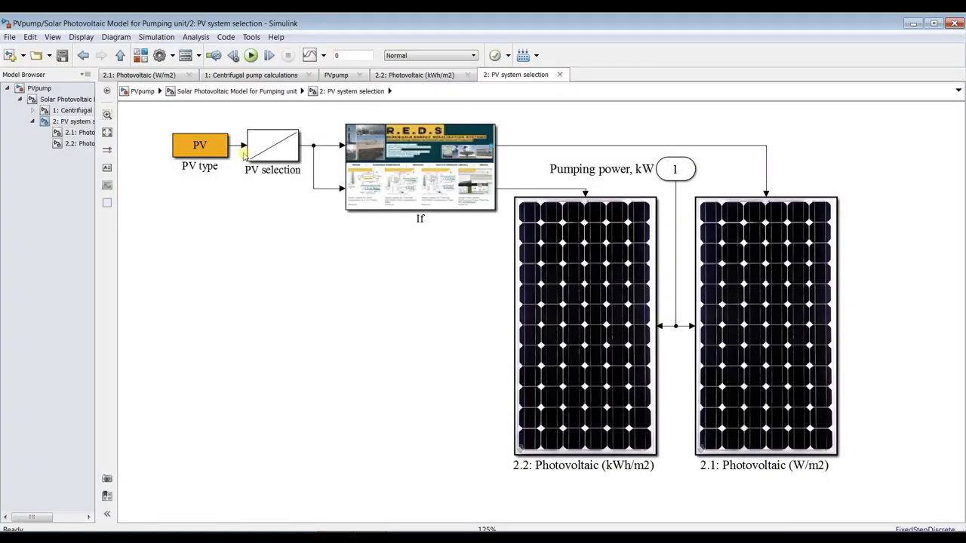
pyautogui.click(934, 23)
# Step: Go up to the top level of the PVpump model with the Solar Photovoltaic Model for Pumping unit block
pyautogui.click(57, 96)
pyautogui.click(39, 83)
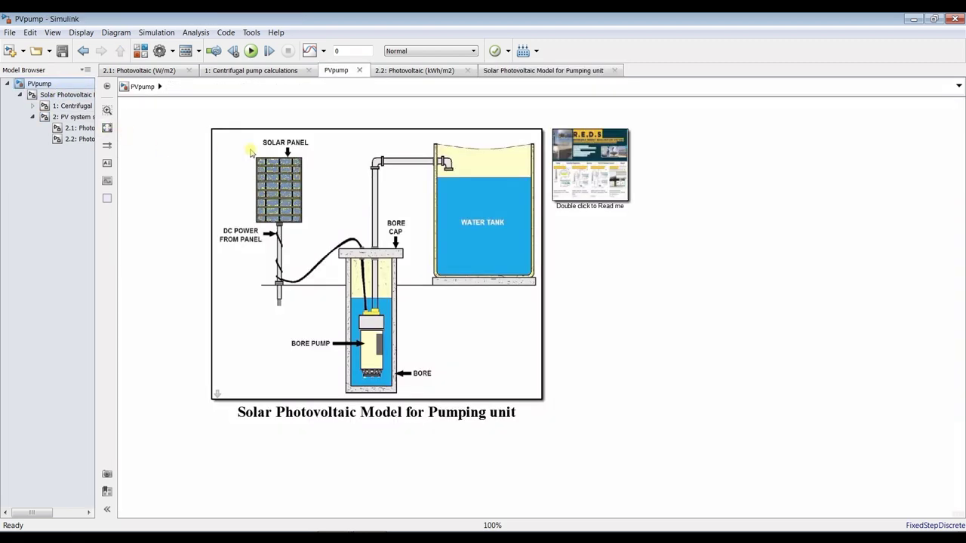
pyautogui.scroll(-1, 251, 150)
pyautogui.scroll(1, 344, 213)
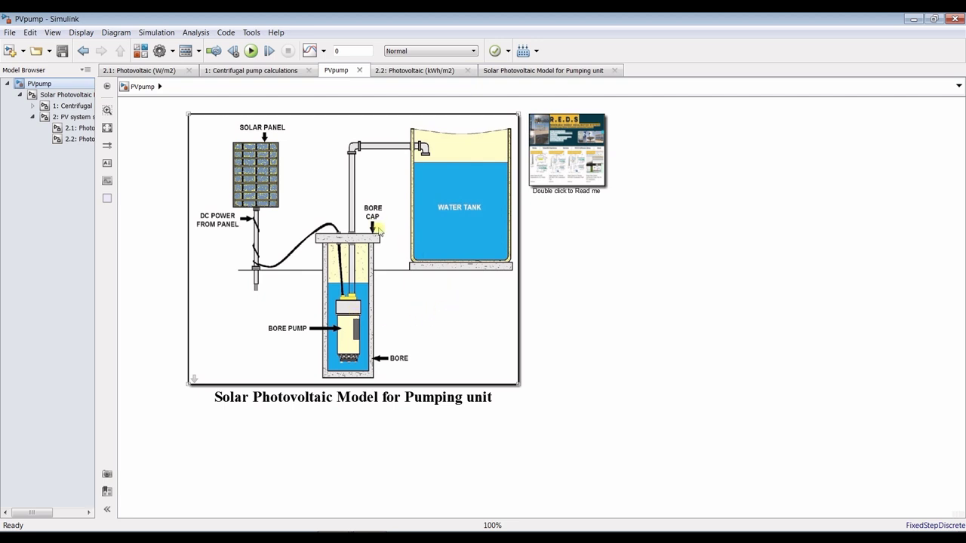
# Step: View the block parameters and model information of the Solar Photovoltaic Model for Pumping unit, and close the dialog
pyautogui.doubleClick(297, 156)
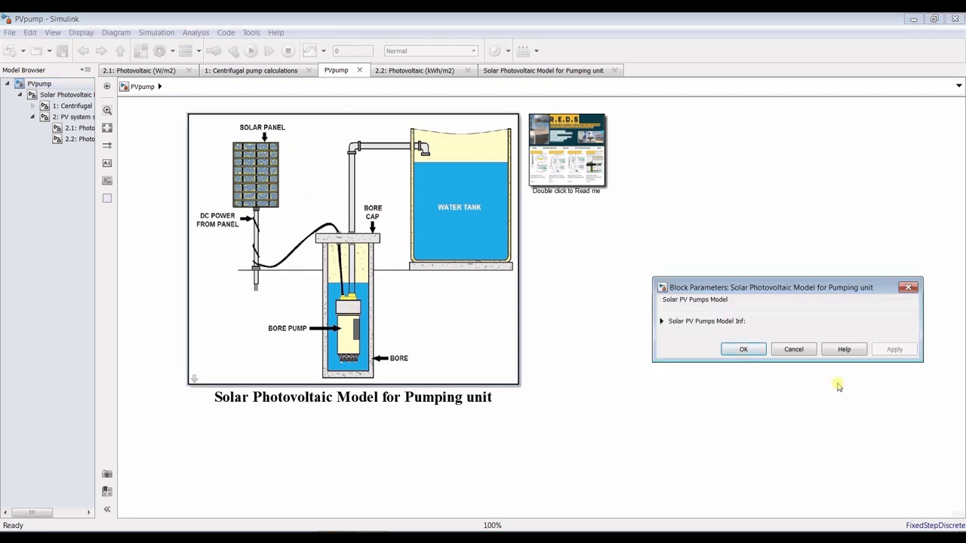
pyautogui.click(725, 323)
pyautogui.click(792, 410)
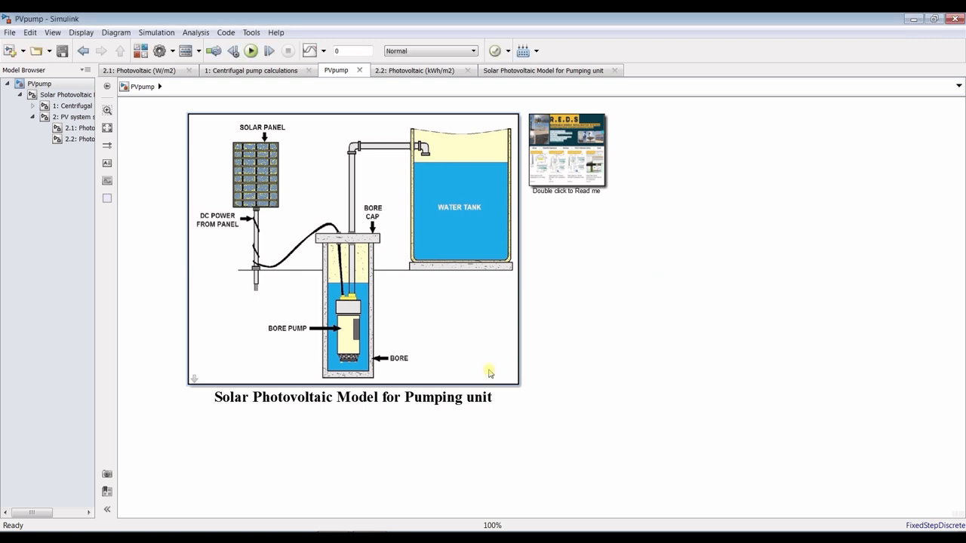
# Step: Widen the model browser and check its display options for referenced models, library links and systems with mask parameters
pyautogui.moveTo(96, 234); pyautogui.dragTo(157, 231)
pyautogui.click(52, 32)
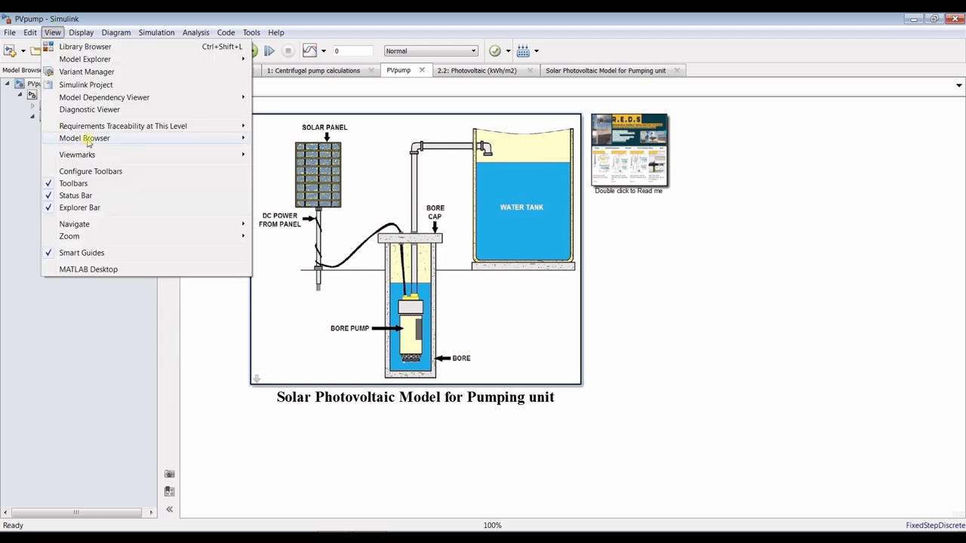
pyautogui.moveTo(86, 141)
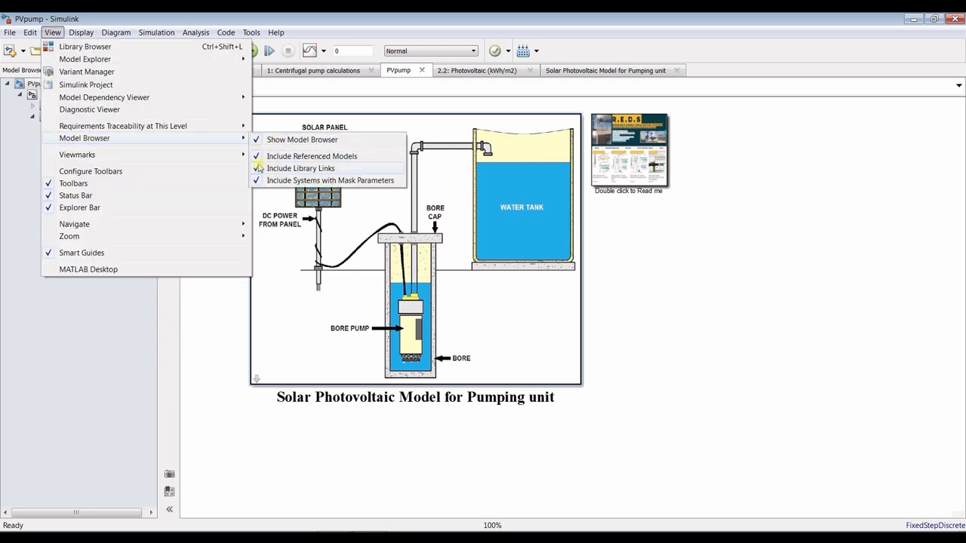
pyautogui.click(258, 181)
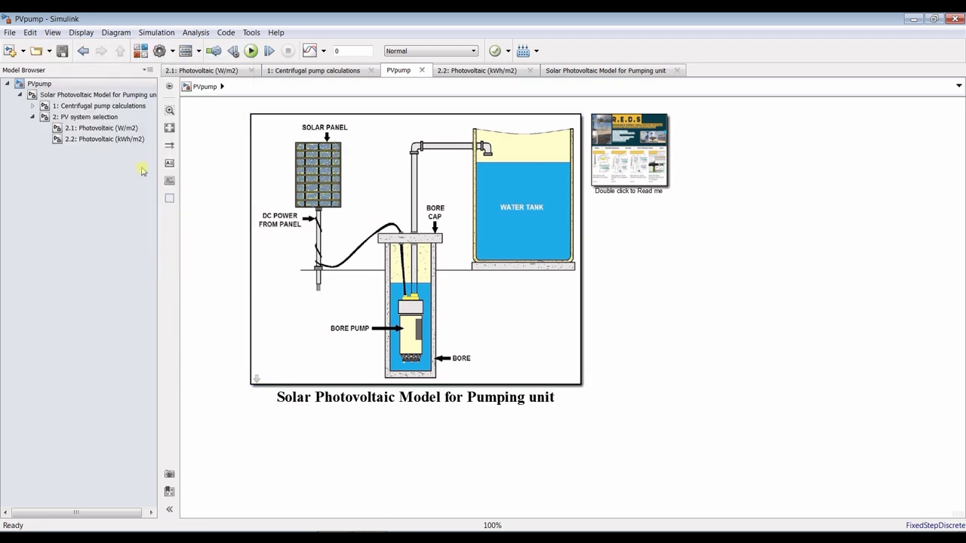
pyautogui.click(148, 69)
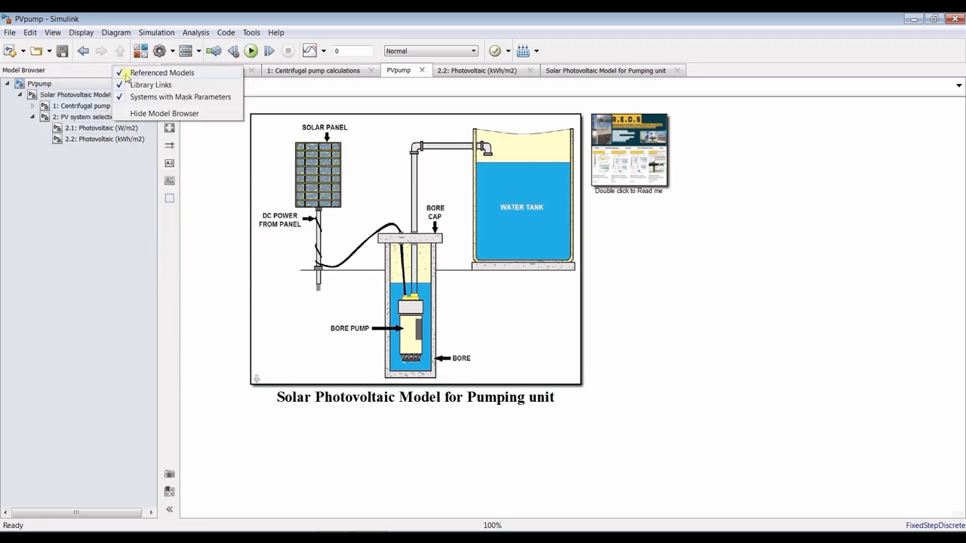
pyautogui.click(190, 194)
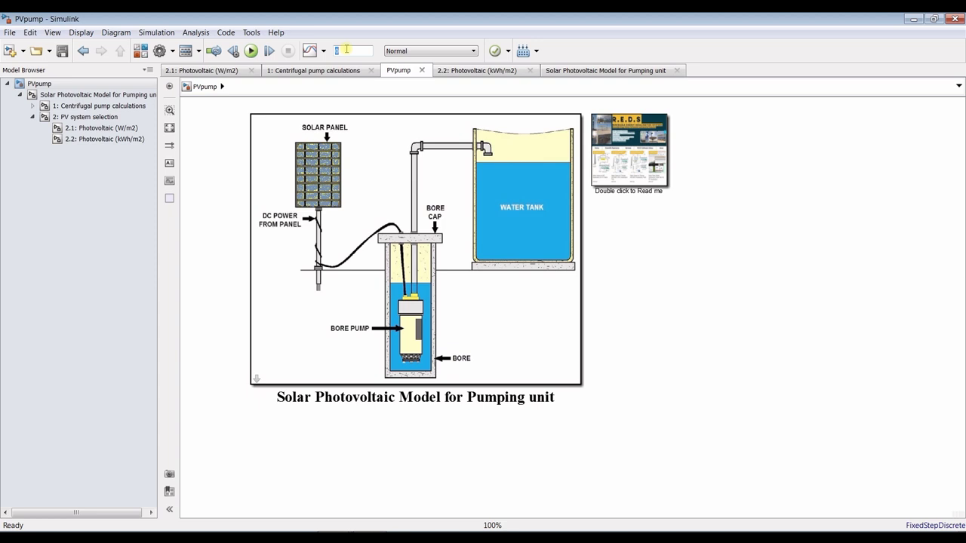
# Step: Open the Solar Photovoltaic Model for Pumping unit subsystem and fit its diagram to the view
pyautogui.click(91, 95)
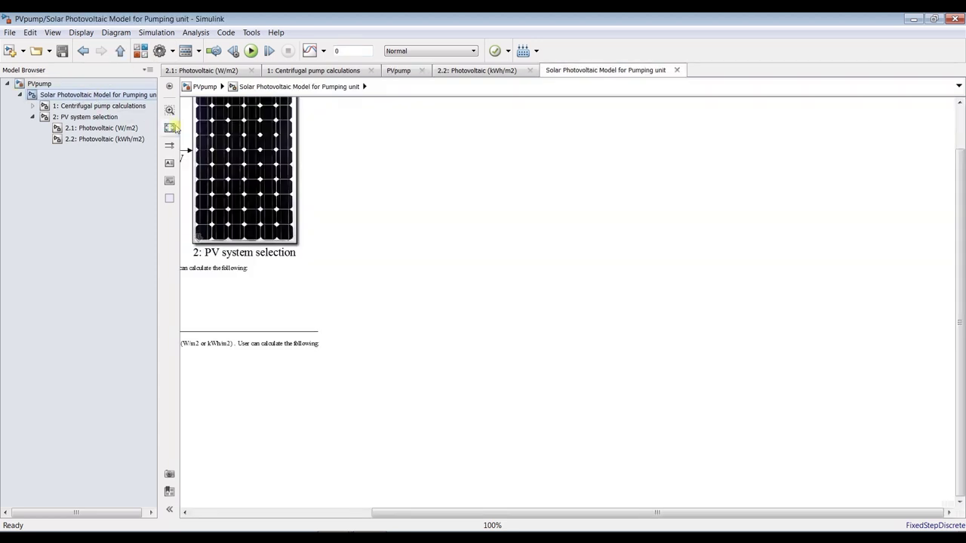
pyautogui.click(169, 128)
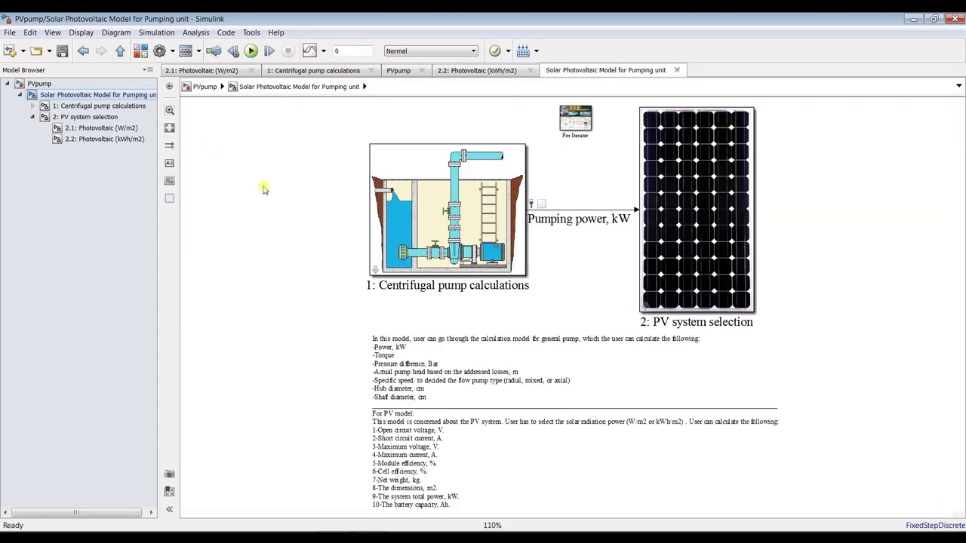
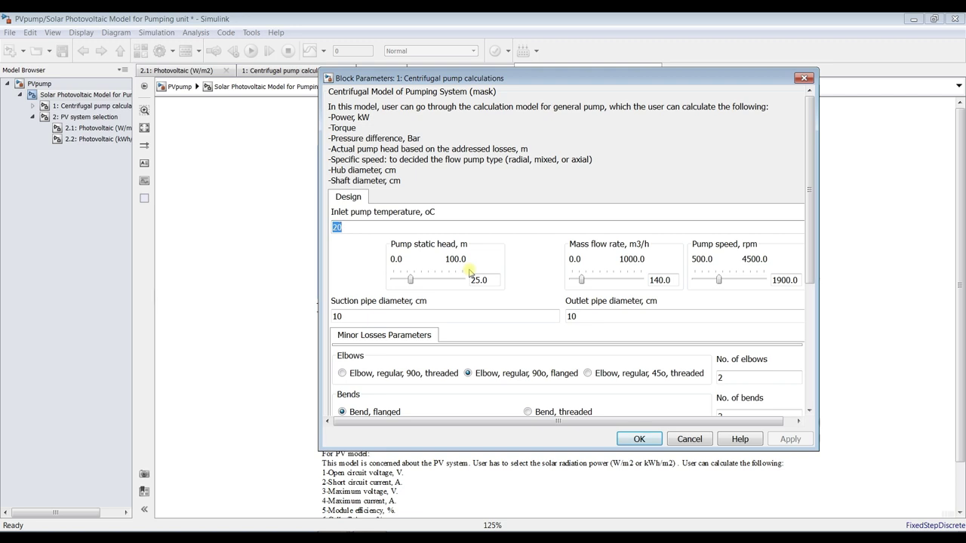
# Step: Set the centrifugal pump's mass flow rate to 50 m3/h and apply the change
pyautogui.doubleClick(660, 280)
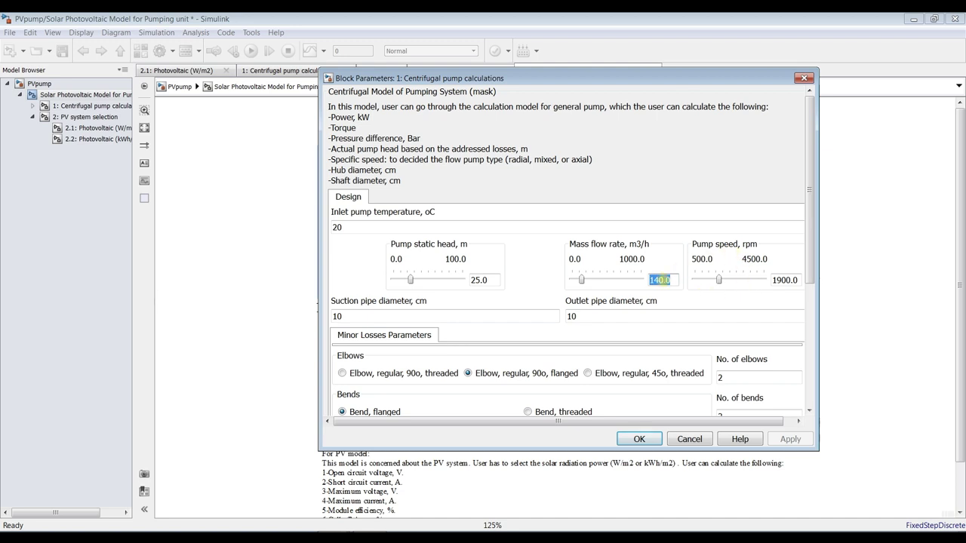
pyautogui.write('50')
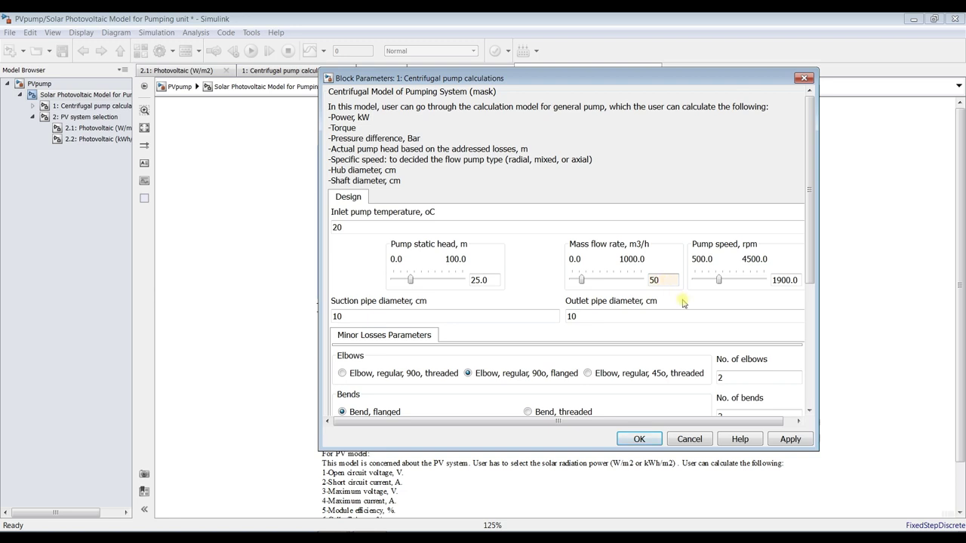
pyautogui.click(790, 440)
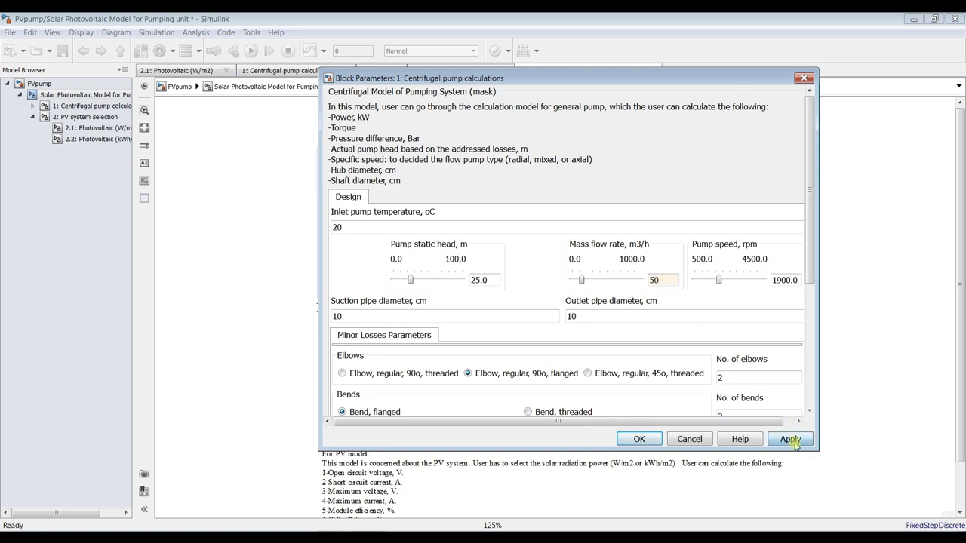
# Step: Set the centrifugal pump's speed to 1800 rpm and apply the change
pyautogui.doubleClick(787, 280)
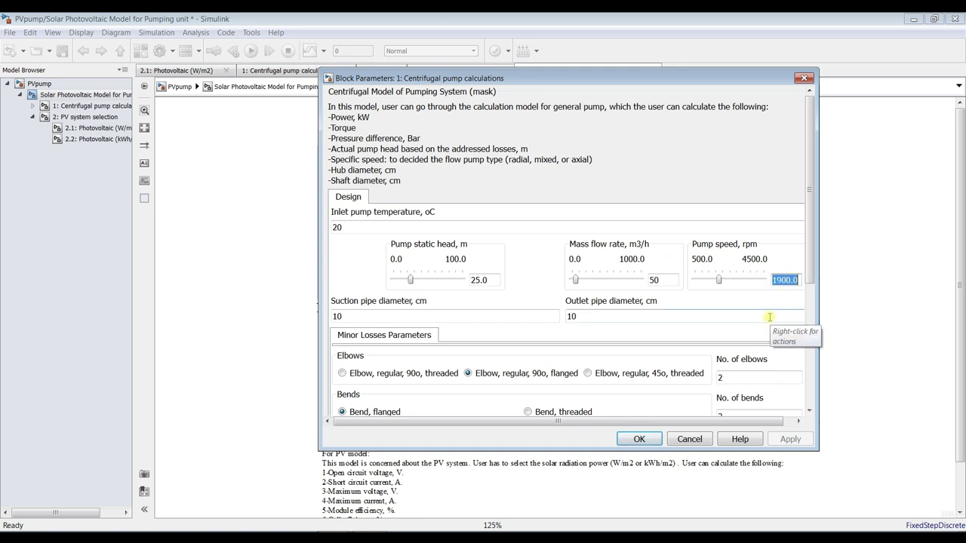
pyautogui.write('18')
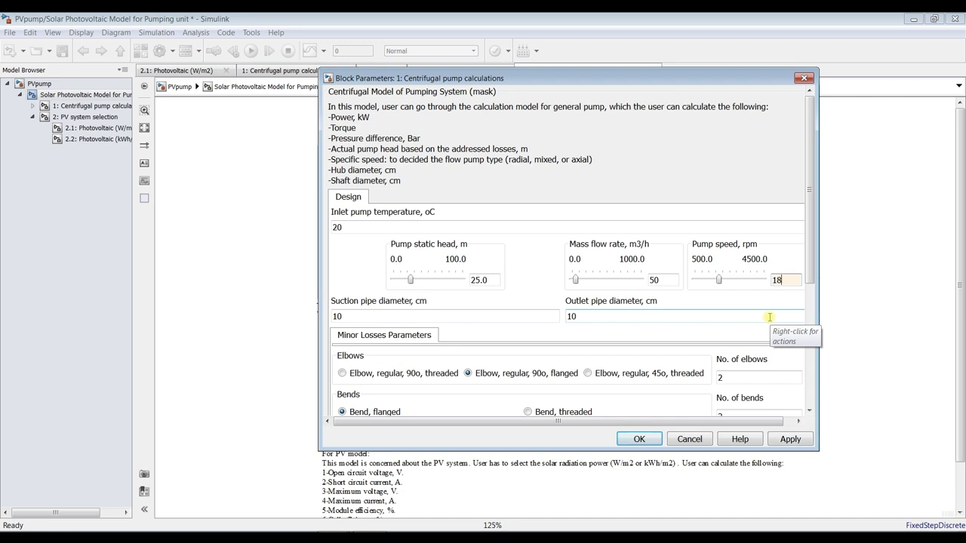
pyautogui.click(790, 439)
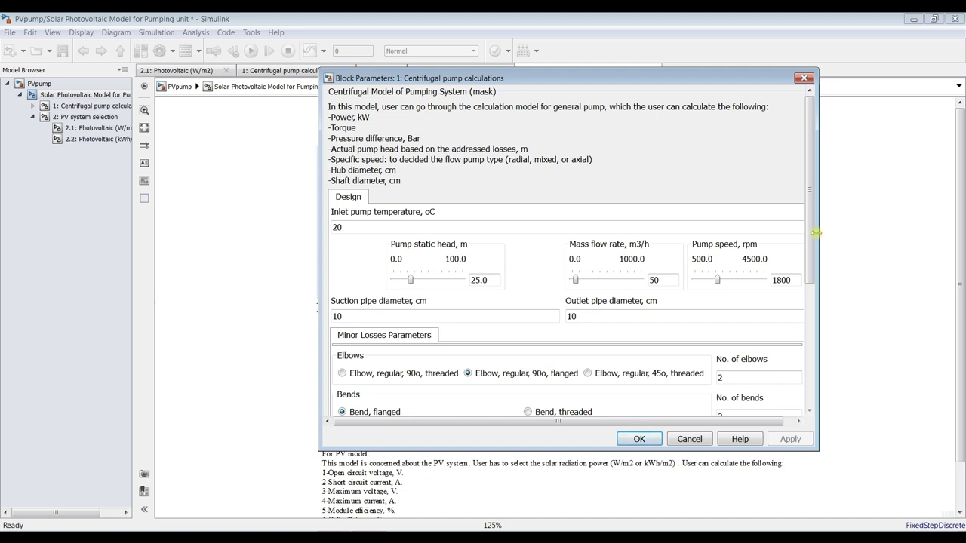
# Step: Widen the pump parameters dialog and check the suction and outlet pipe diameters
pyautogui.moveTo(820, 234); pyautogui.dragTo(856, 234)
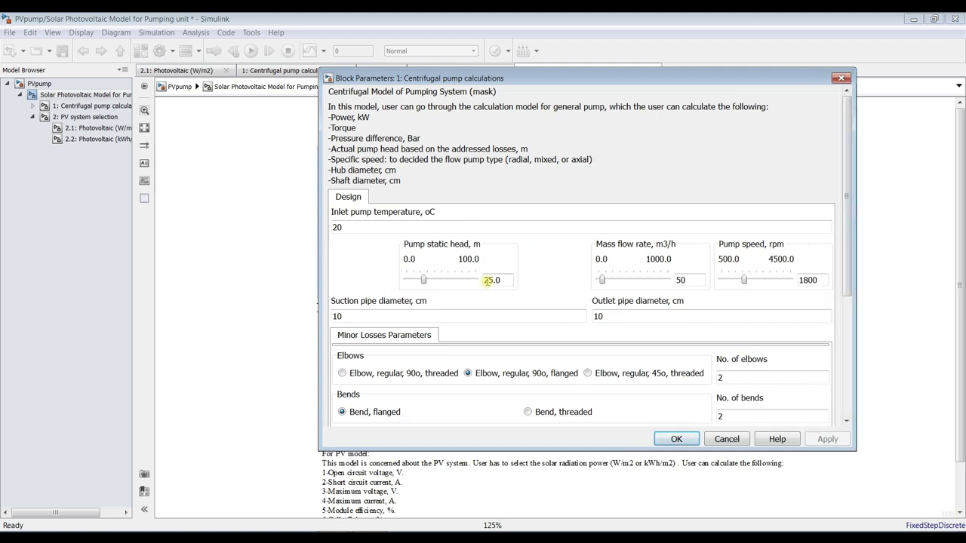
pyautogui.doubleClick(385, 317)
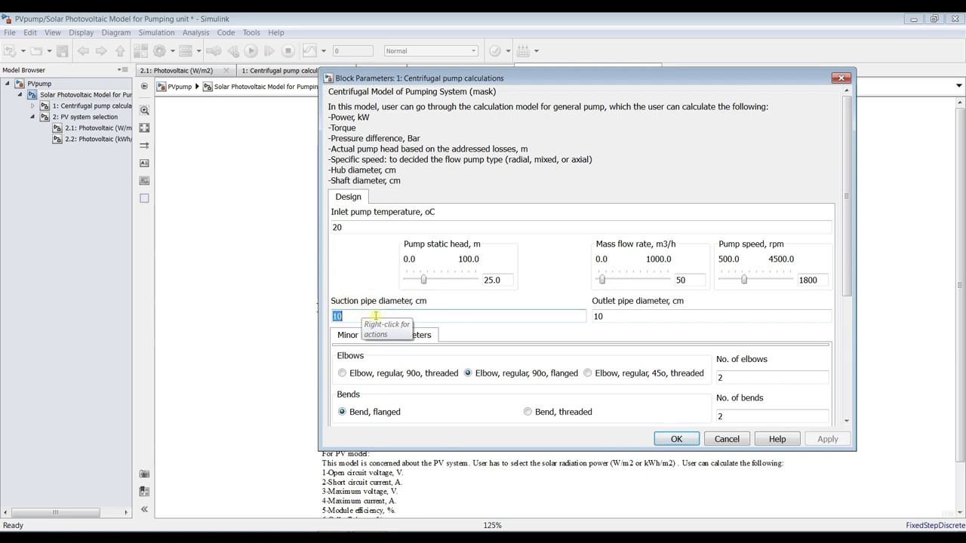
pyautogui.click(625, 318)
pyautogui.doubleClick(625, 315)
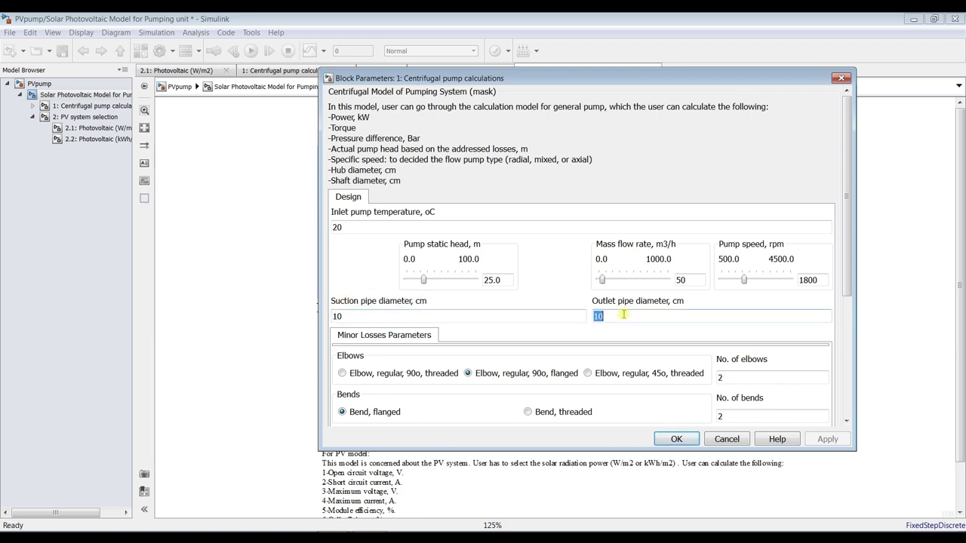
# Step: In the minor losses parameters, set the number of elbows to 1 and the bend type to threaded
pyautogui.moveTo(850, 286); pyautogui.dragTo(849, 384)
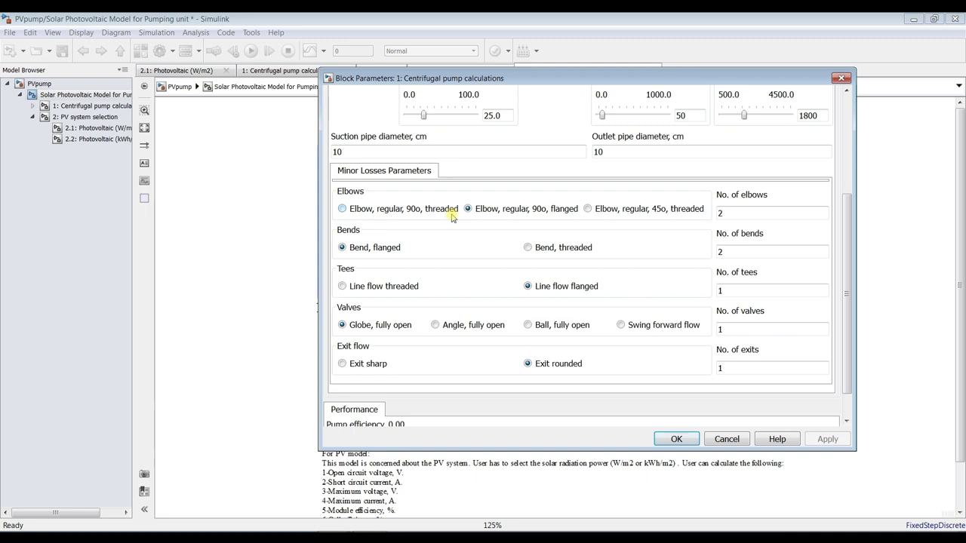
pyautogui.doubleClick(739, 213)
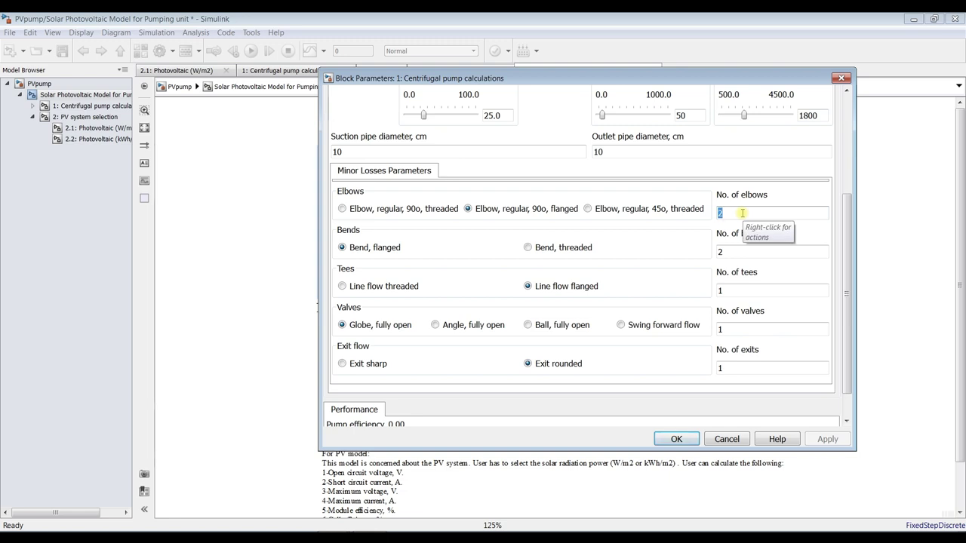
pyautogui.write('1')
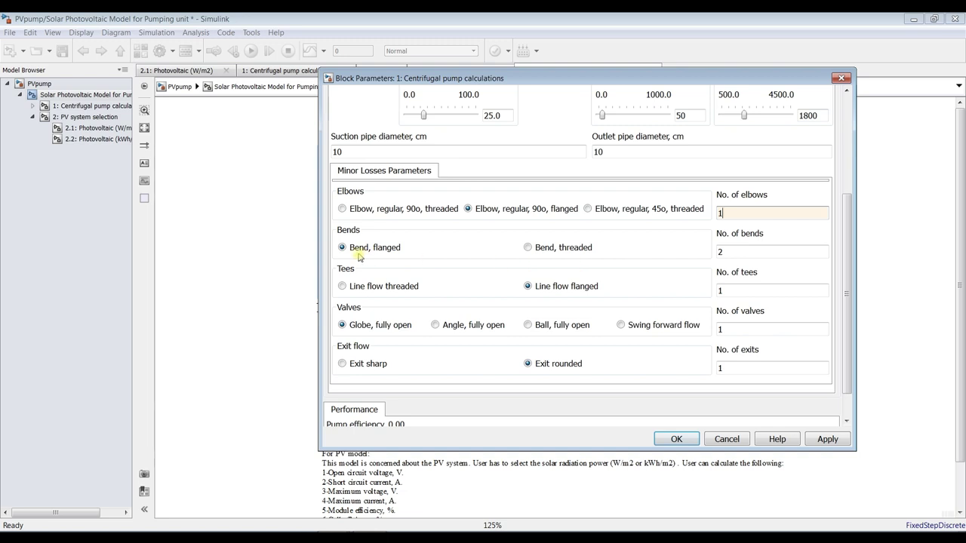
pyautogui.click(528, 249)
pyautogui.doubleClick(741, 252)
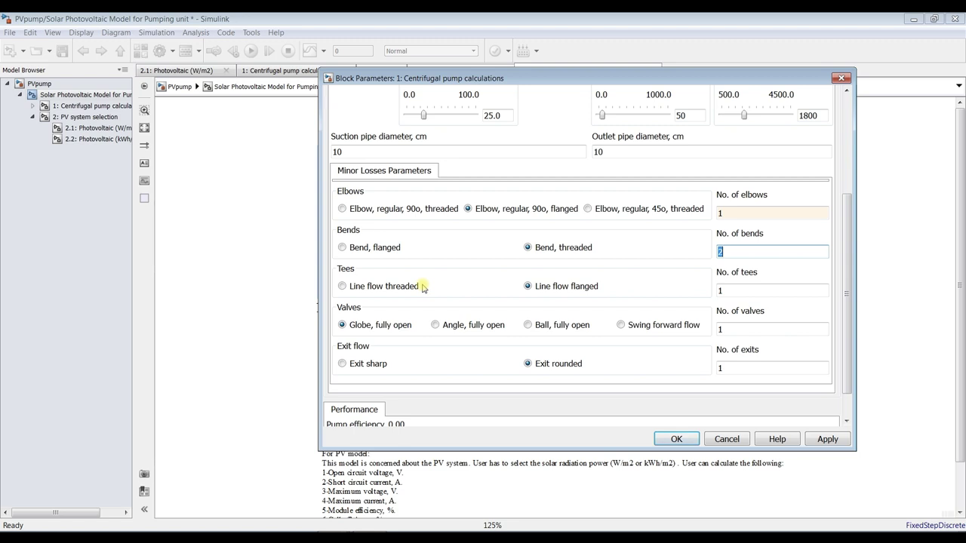
# Step: Check the number of tees and set the valve type to ball, fully open
pyautogui.scroll(-1, 423, 289)
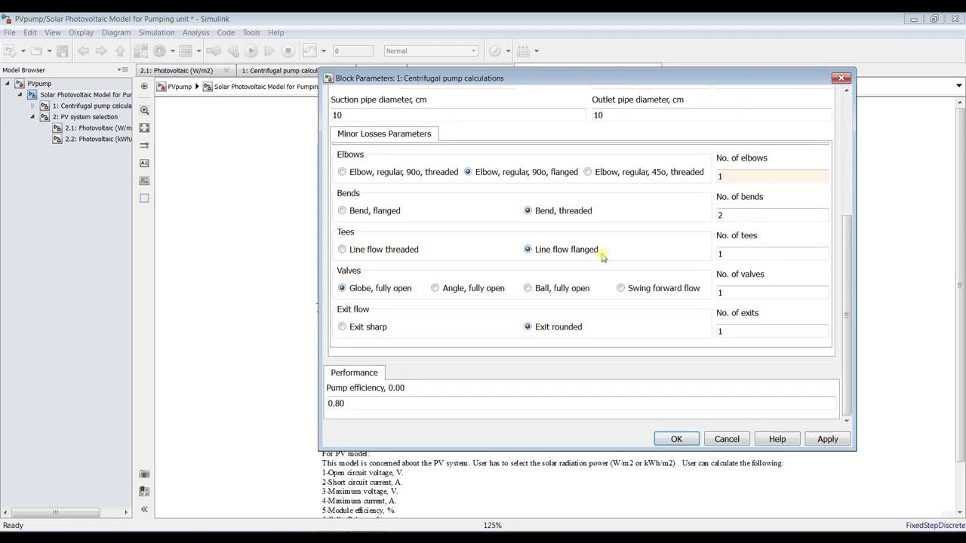
pyautogui.doubleClick(721, 253)
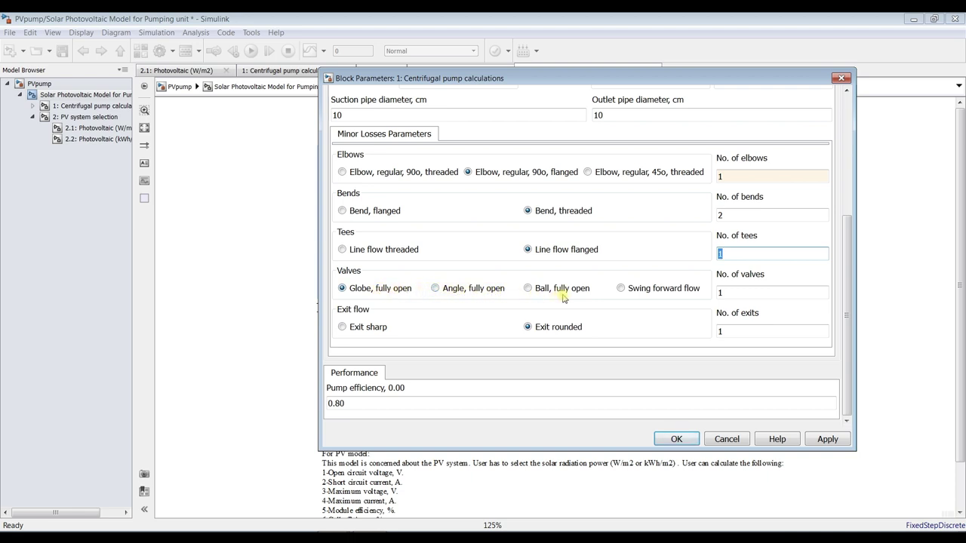
pyautogui.click(527, 289)
pyautogui.doubleClick(730, 292)
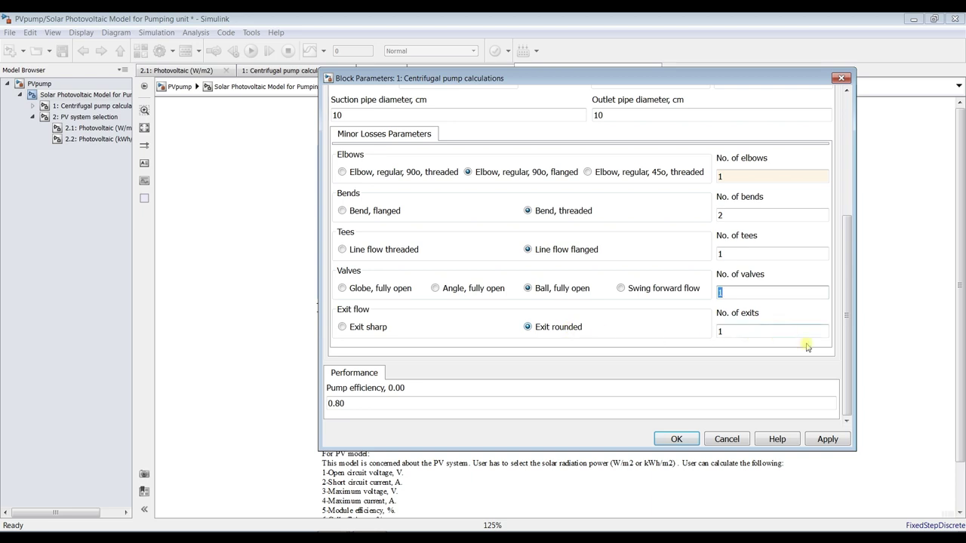
# Step: Set the pump efficiency to 0.85 and apply the changed pump parameters
pyautogui.click(362, 403)
pyautogui.doubleClick(339, 403)
pyautogui.click(346, 403)
pyautogui.hotkey('shift', 'Left')
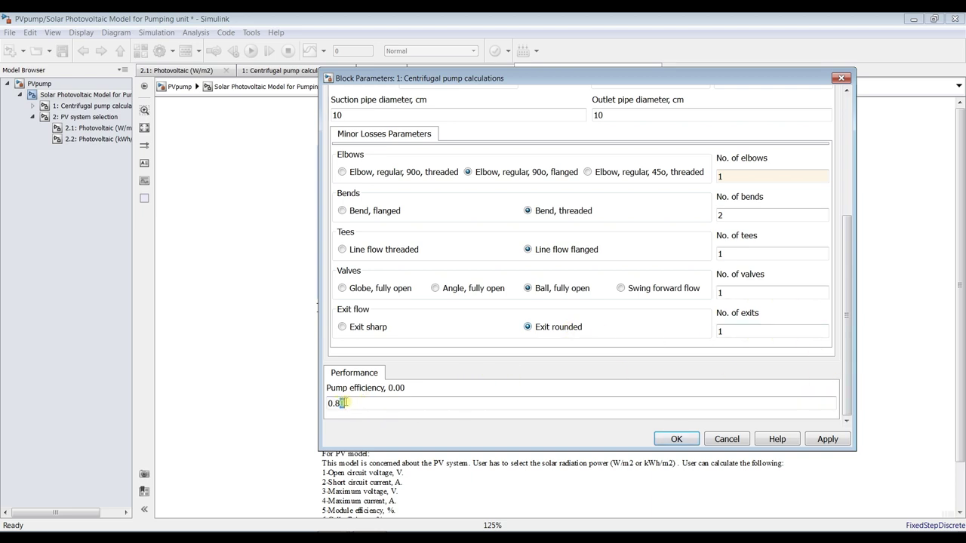
pyautogui.write('5')
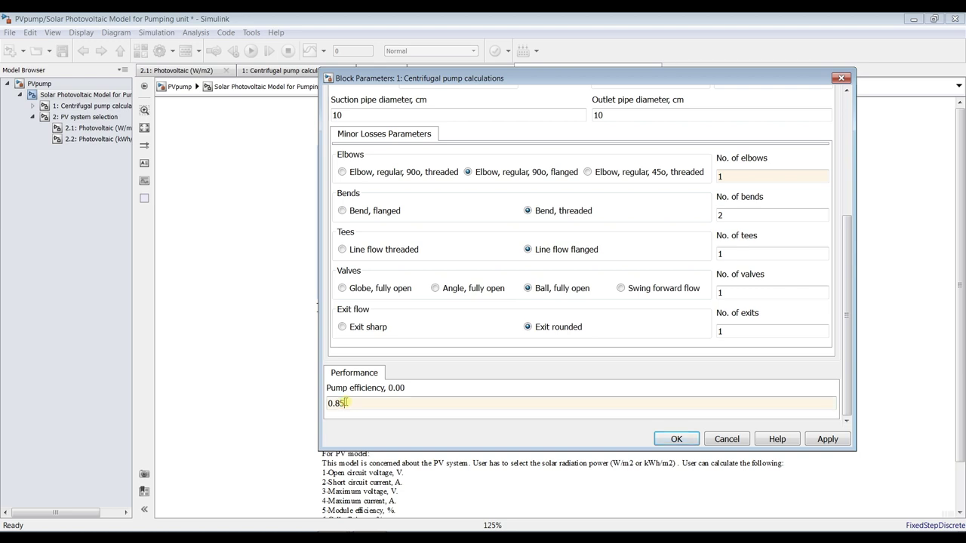
pyautogui.click(824, 439)
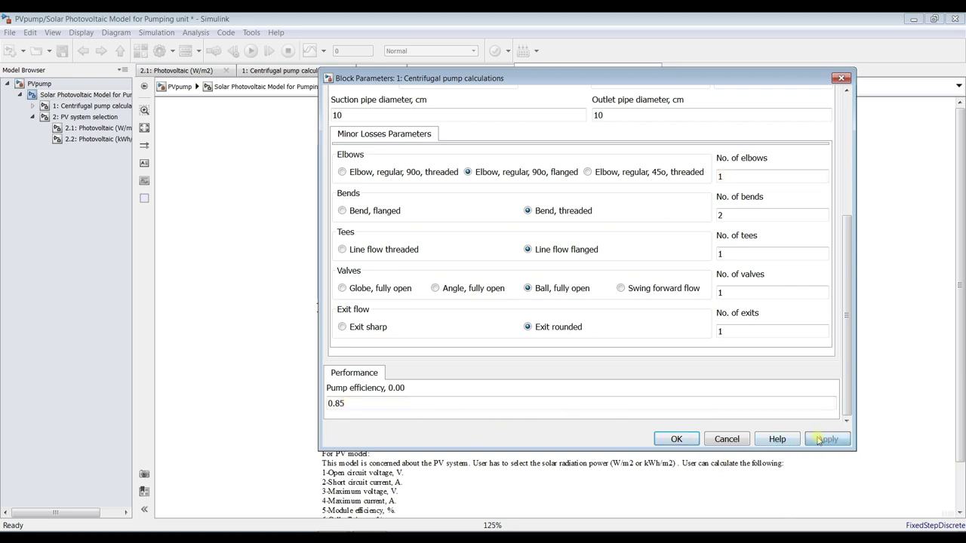
# Step: Review the centrifugal pump's design and minor losses parameters and accept the dialog
pyautogui.scroll(5, 679, 257)
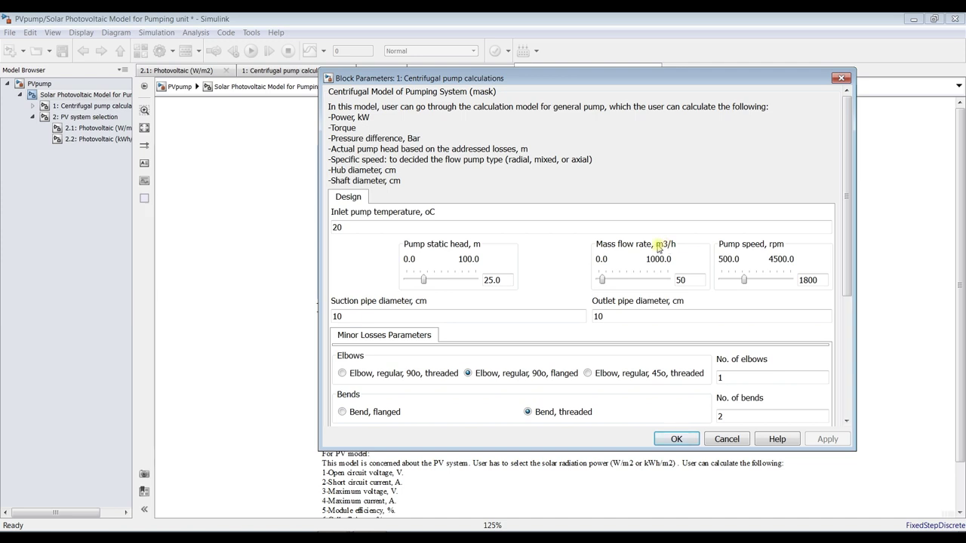
pyautogui.scroll(-3, 657, 272)
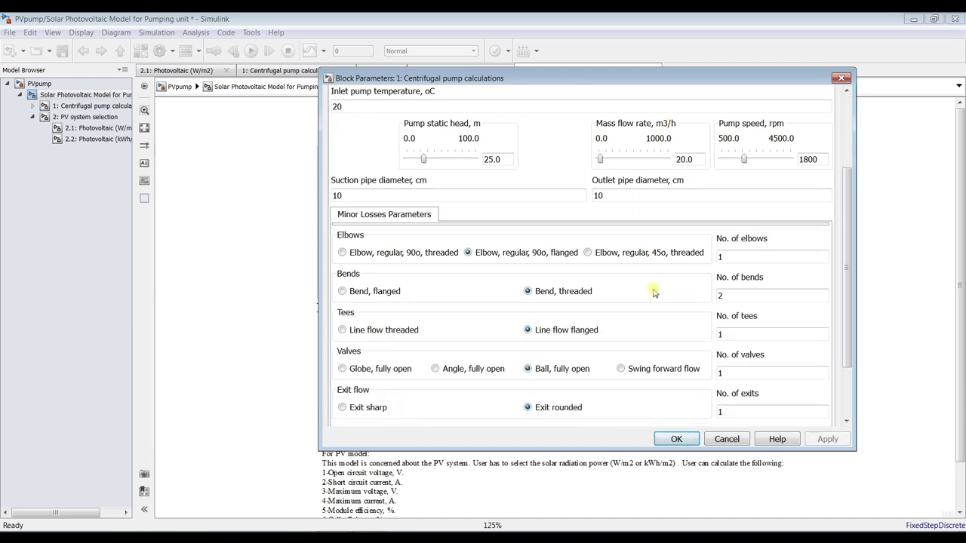
pyautogui.scroll(-2, 653, 293)
pyautogui.click(671, 439)
# Step: View the parameters of the PV system selection block and close its dialog
pyautogui.doubleClick(684, 138)
pyautogui.moveTo(619, 169); pyautogui.dragTo(455, 116)
pyautogui.click(440, 338)
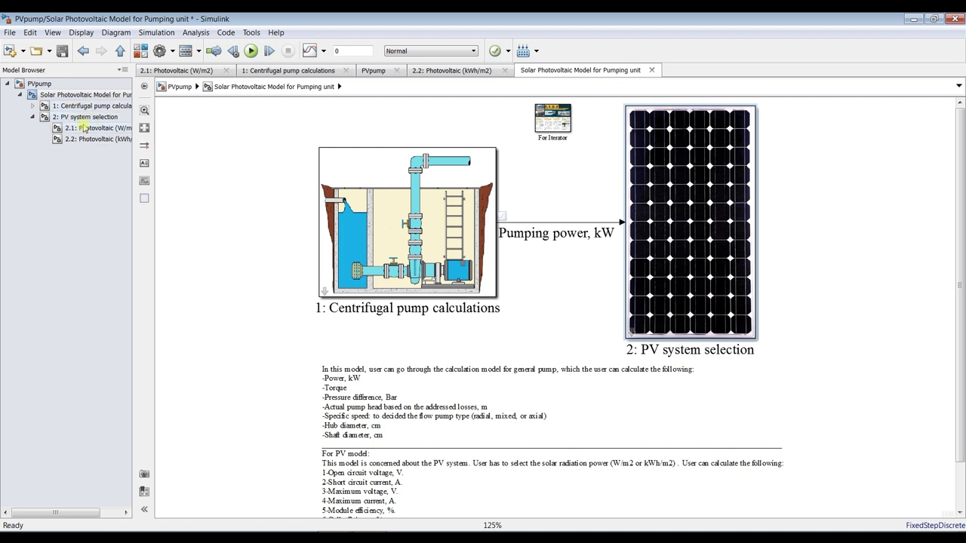
# Step: Widen the model browser, open the PV system selection subsystem and collapse its branch in the model tree
pyautogui.moveTo(133, 220); pyautogui.dragTo(206, 219)
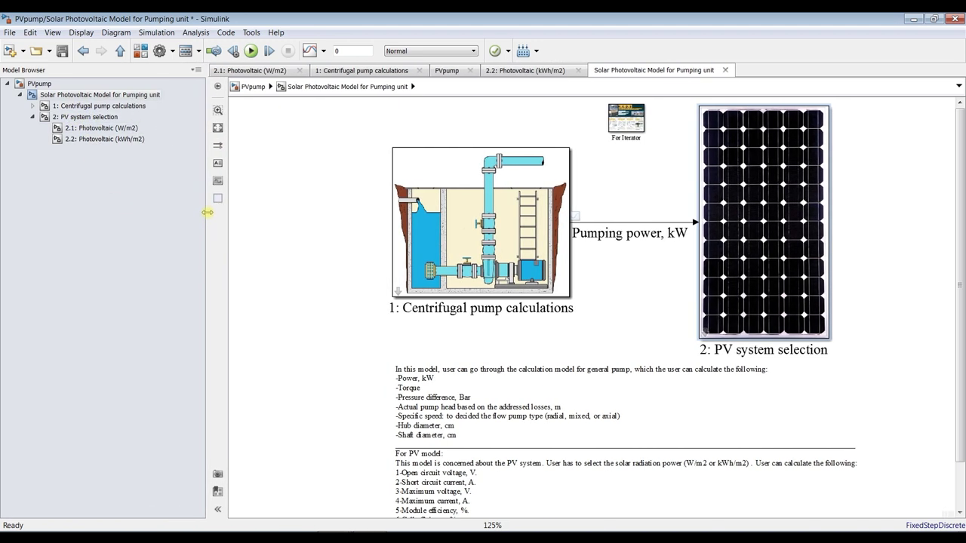
pyautogui.click(83, 130)
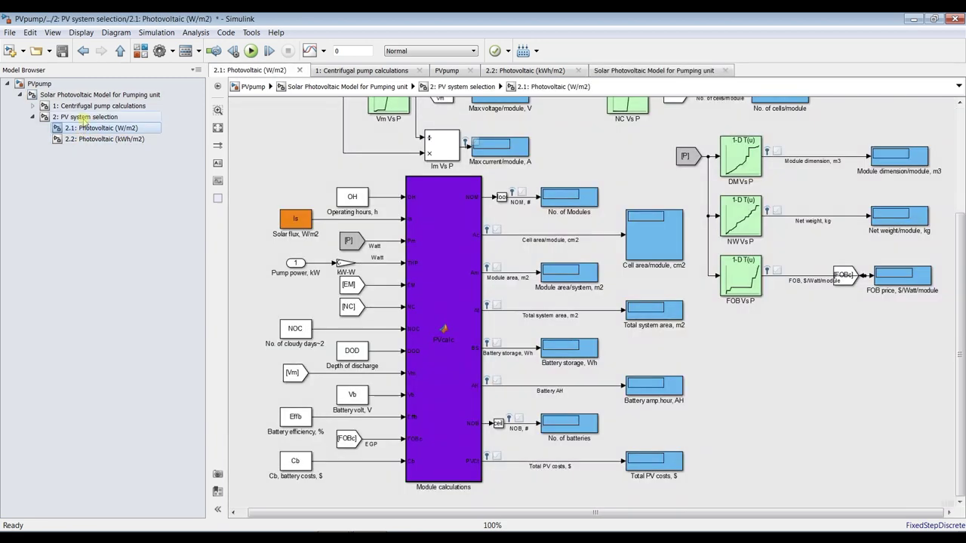
pyautogui.click(85, 119)
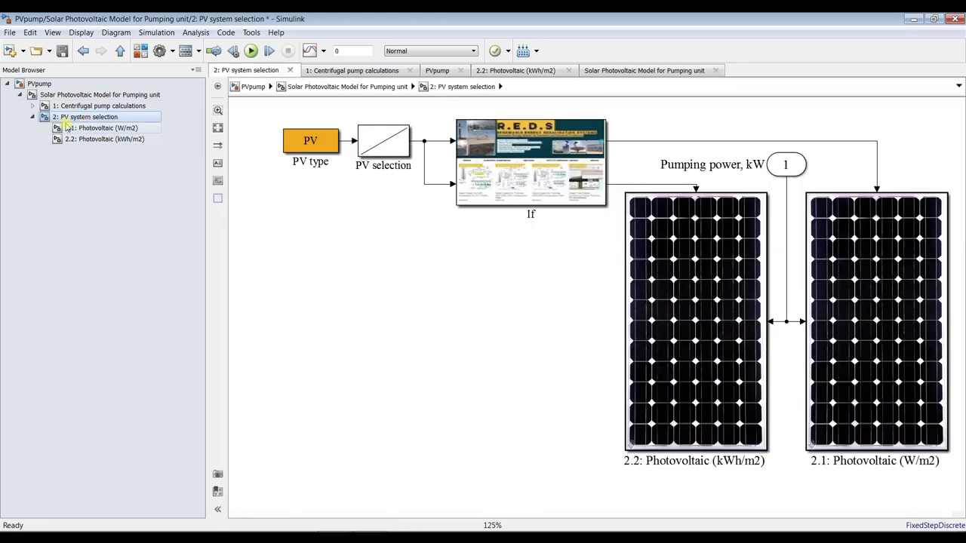
pyautogui.click(33, 117)
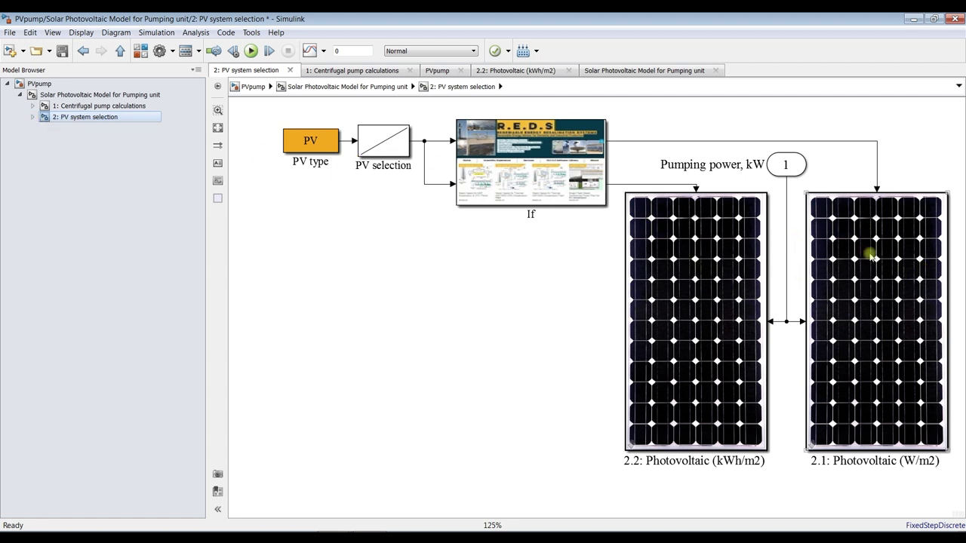
# Step: Open the parameters of the 2.1: Photovoltaic (W/m2) block and set the module power to 280 W
pyautogui.doubleClick(854, 230)
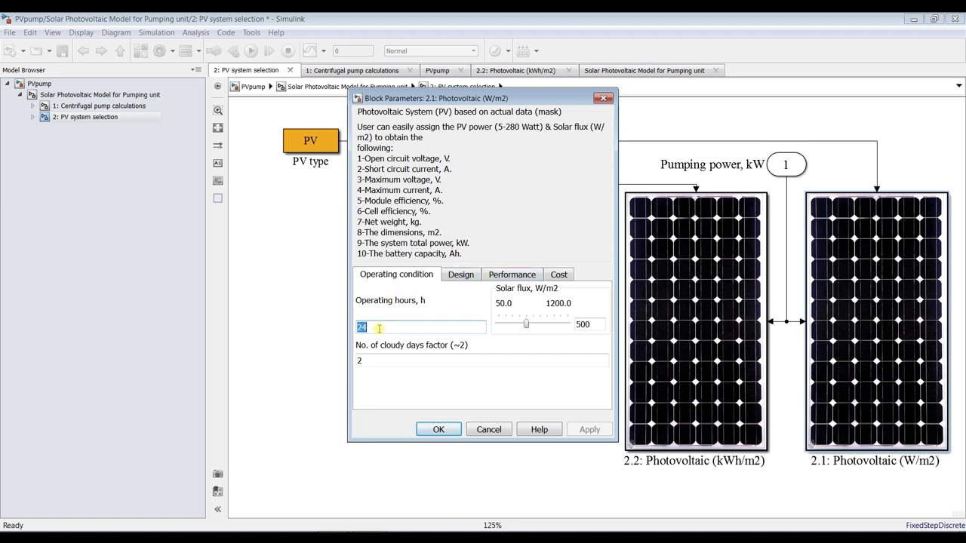
pyautogui.click(460, 276)
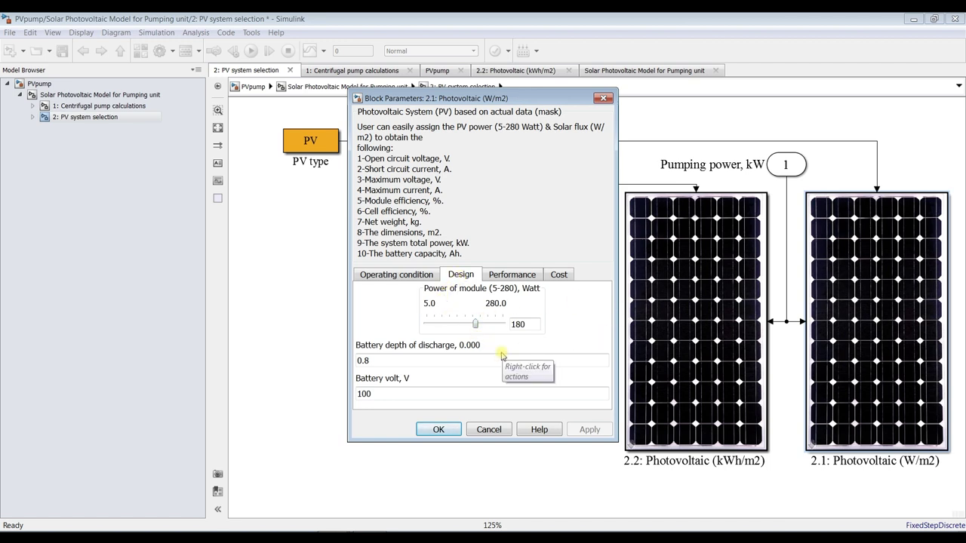
pyautogui.moveTo(477, 324); pyautogui.dragTo(570, 324)
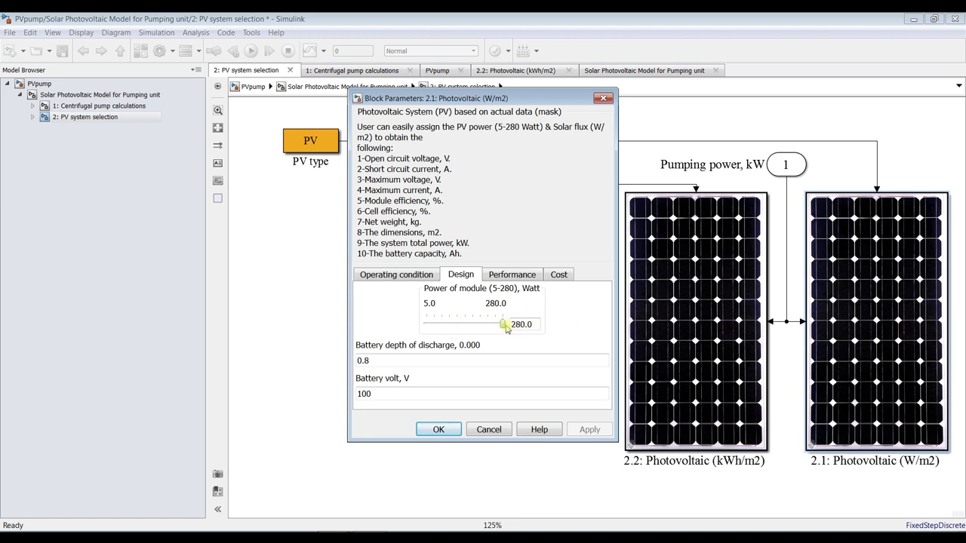
# Step: Check the battery depth of discharge and set the battery voltage to 12 V
pyautogui.doubleClick(417, 363)
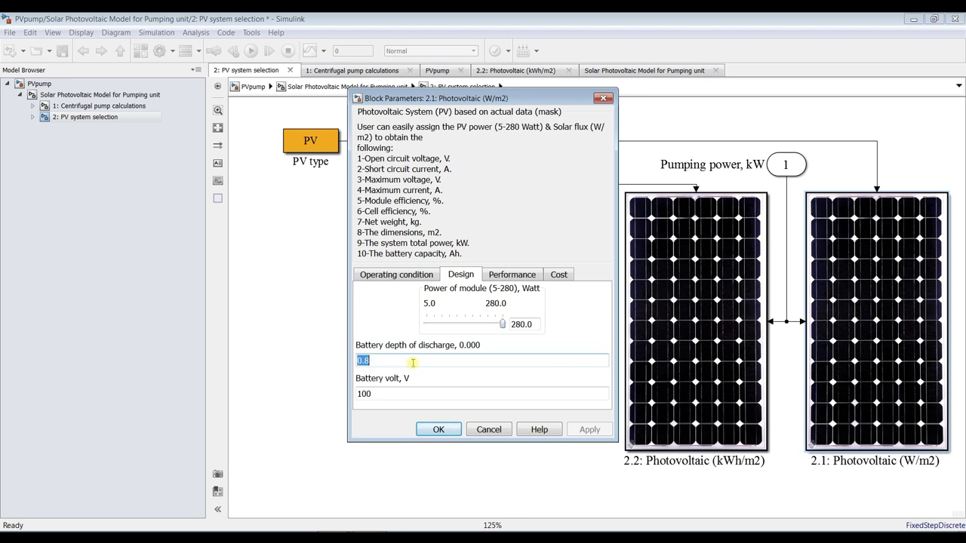
pyautogui.doubleClick(381, 393)
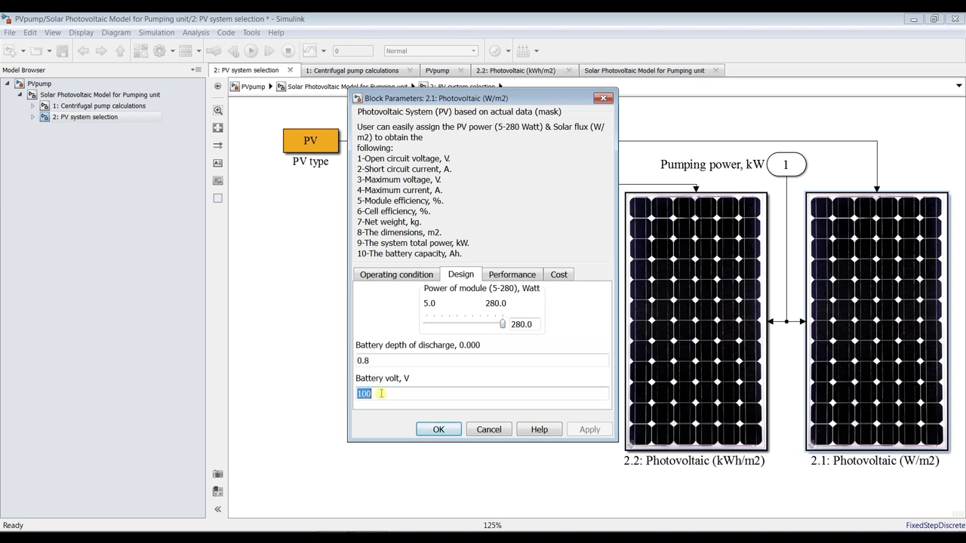
pyautogui.write('12')
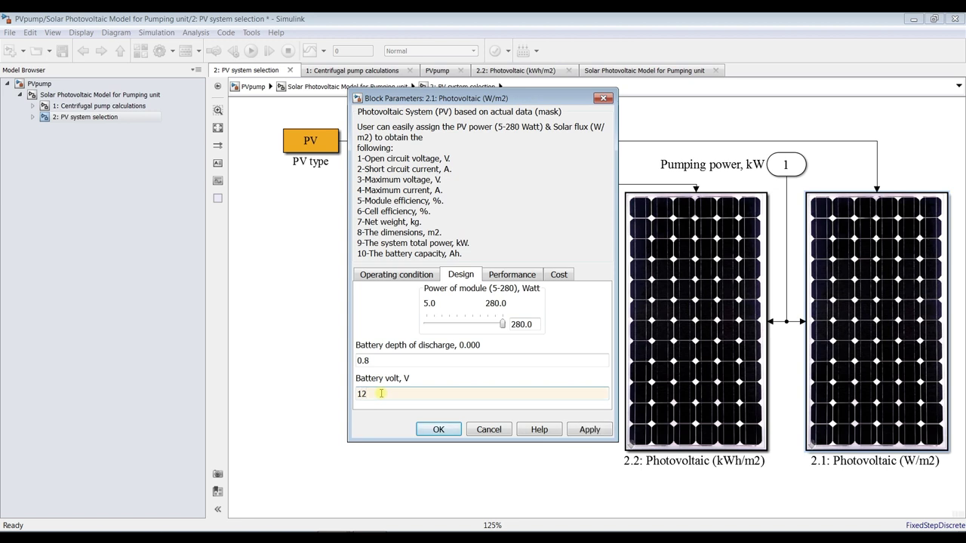
# Step: Check the battery efficiency and the battery price per unit of the photovoltaic block
pyautogui.click(511, 274)
pyautogui.doubleClick(392, 307)
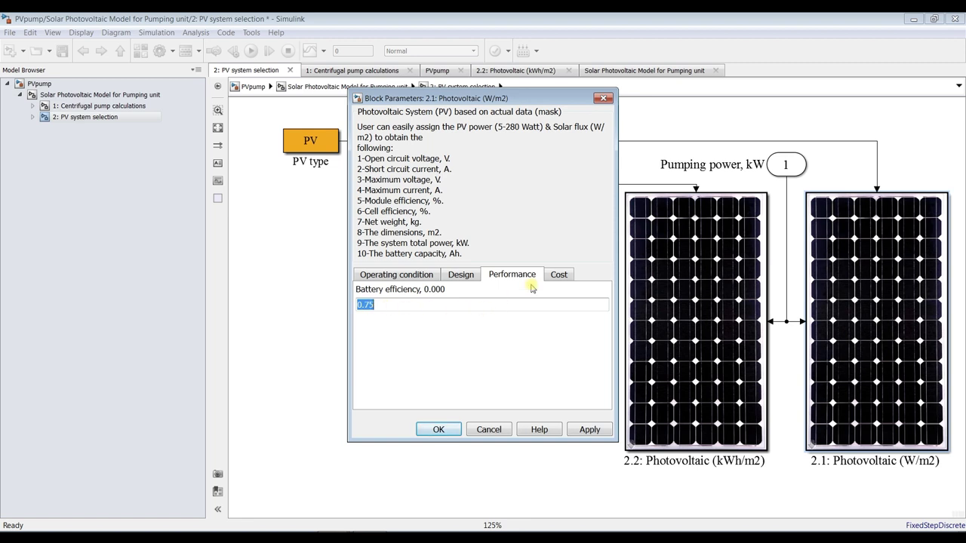
pyautogui.click(560, 275)
pyautogui.doubleClick(383, 302)
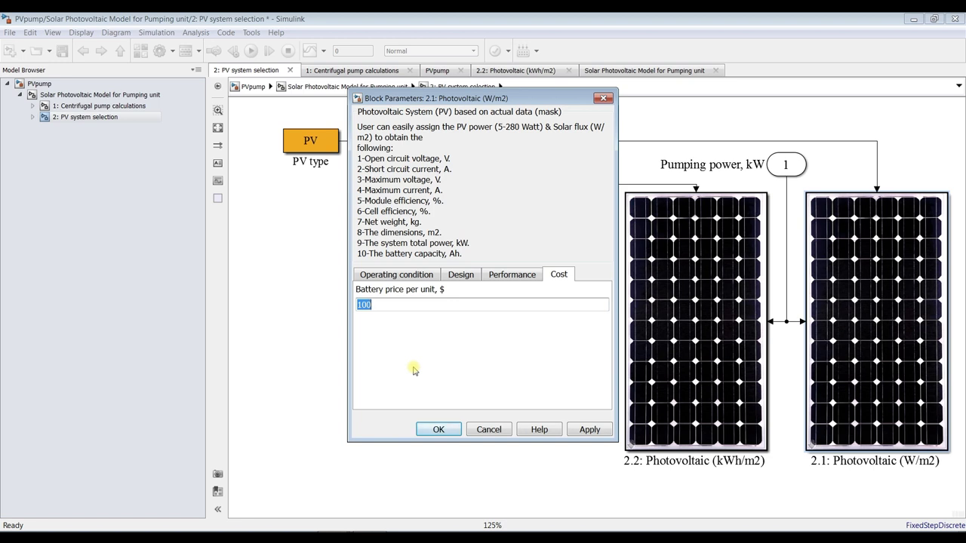
# Step: Review the photovoltaic block's design and operating conditions, apply the changes and close the dialog
pyautogui.click(462, 274)
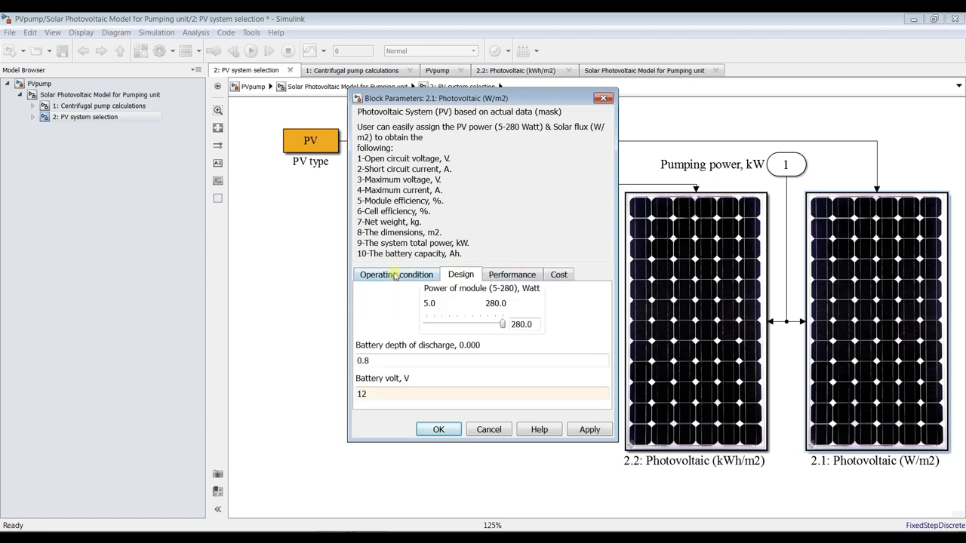
pyautogui.click(395, 275)
pyautogui.click(582, 431)
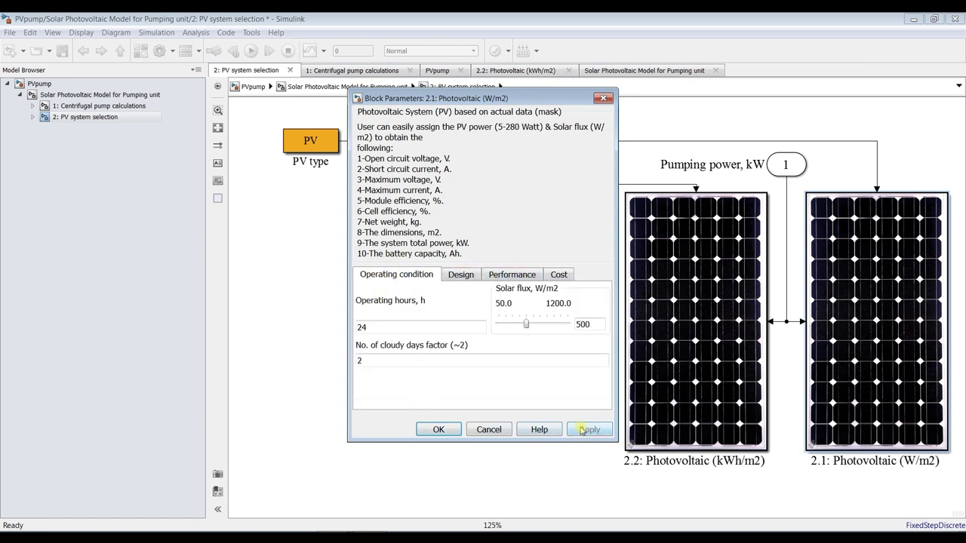
pyautogui.click(439, 429)
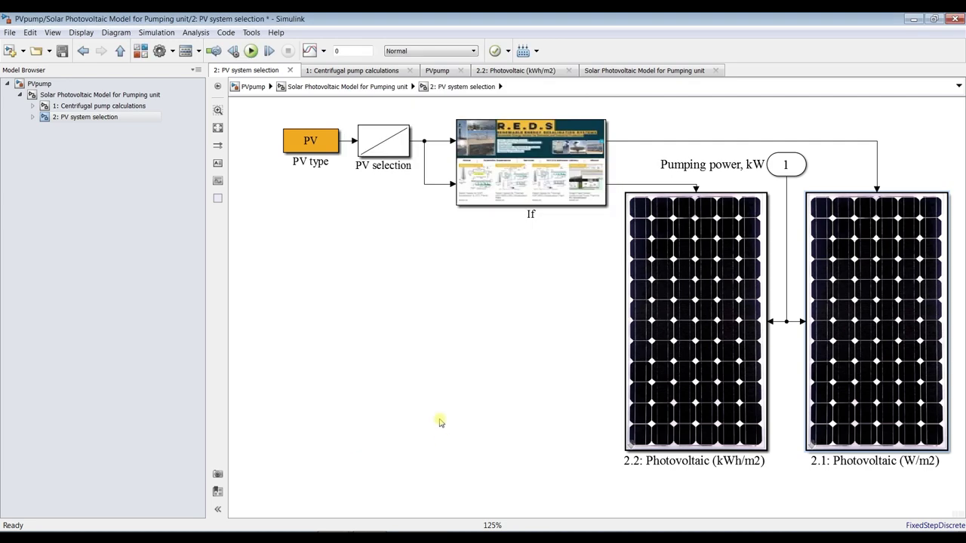
# Step: Open the Centrifugal pump calculations subsystem
pyautogui.click(89, 106)
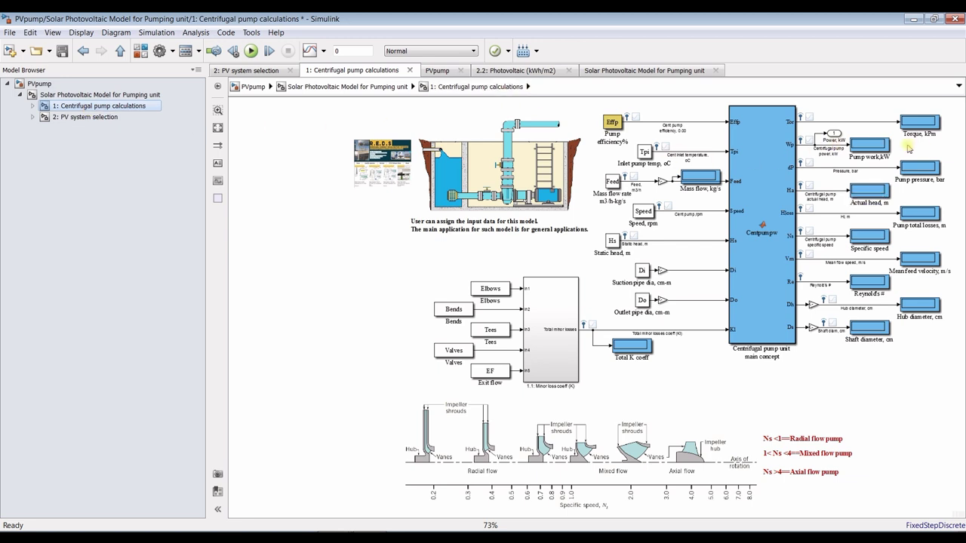
# Step: Examine the torque, power, pressure and head outputs of the Centpumpw block and their displays
pyautogui.click(34, 106)
pyautogui.click(34, 107)
pyautogui.scroll(2, 958, 128)
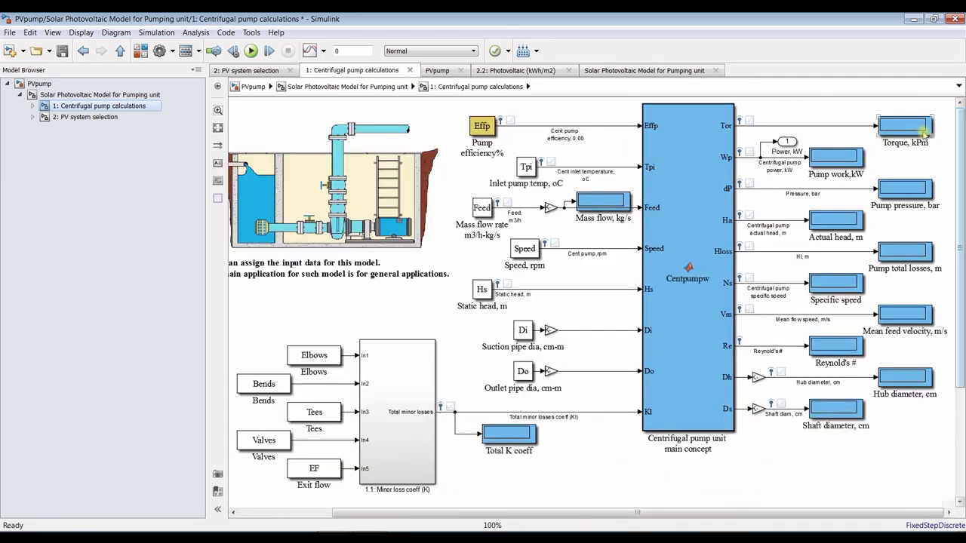
pyautogui.scroll(3, 959, 130)
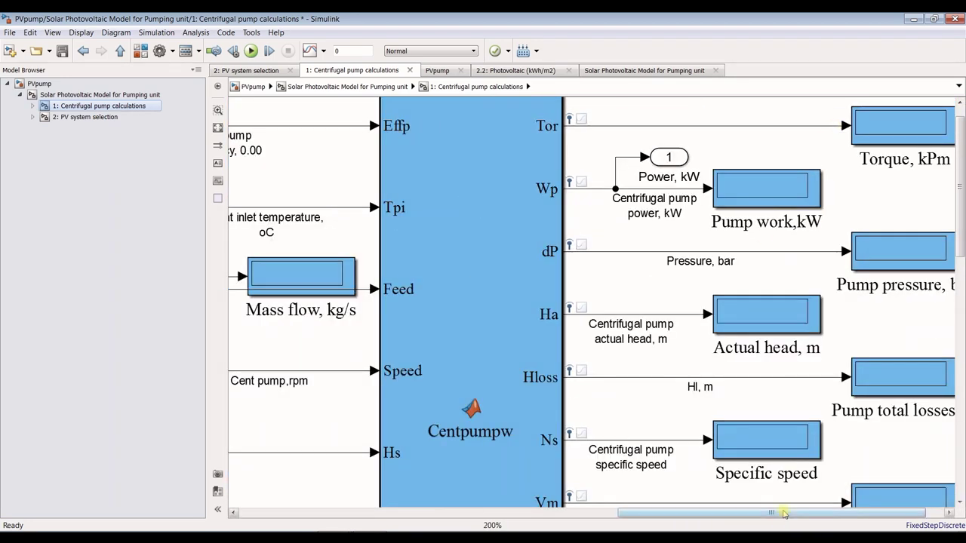
pyautogui.moveTo(771, 513); pyautogui.dragTo(789, 513)
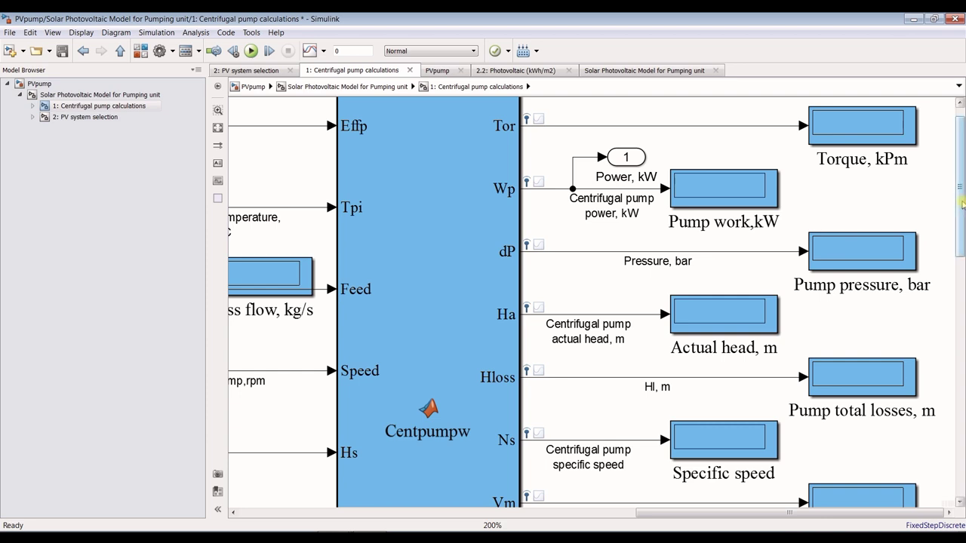
pyautogui.moveTo(960, 181); pyautogui.dragTo(960, 174)
pyautogui.click(543, 249)
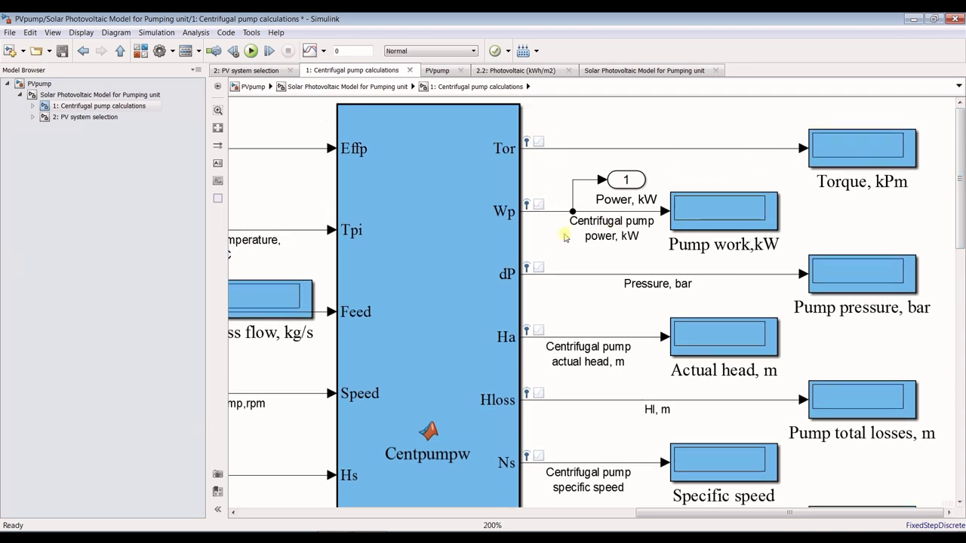
# Step: Stop streaming the torque (Tor) output signal and turn its streaming back on
pyautogui.scroll(3, 556, 136)
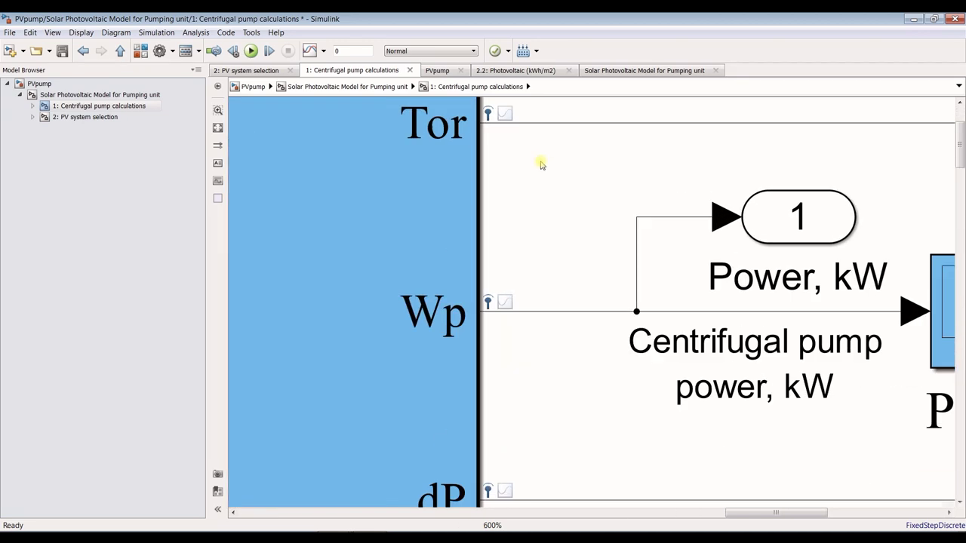
pyautogui.scroll(4, 522, 128)
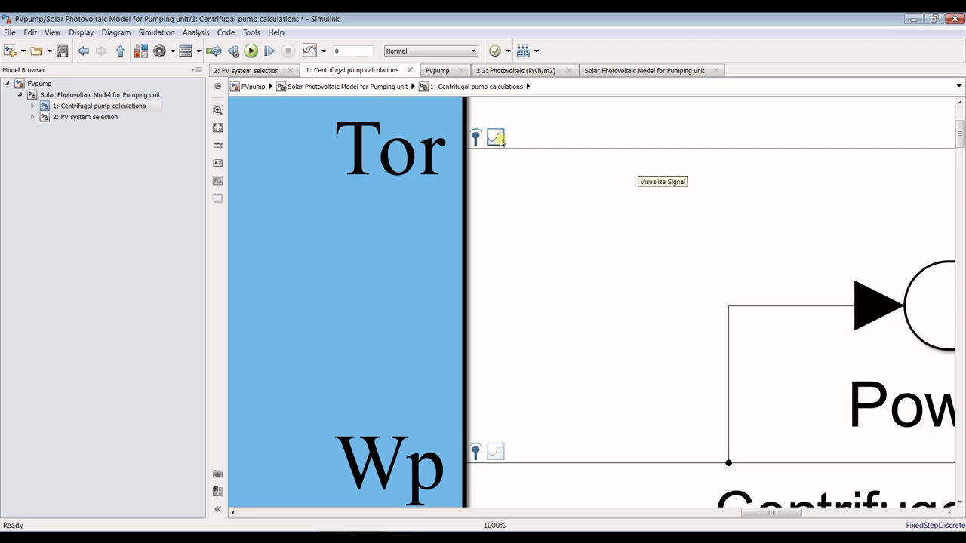
pyautogui.scroll(-4, 550, 150)
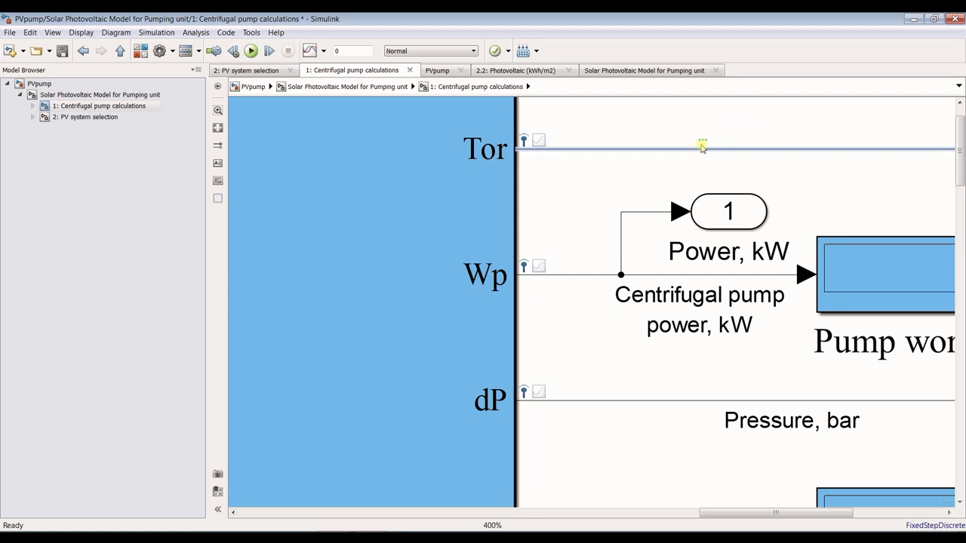
pyautogui.moveTo(714, 134)
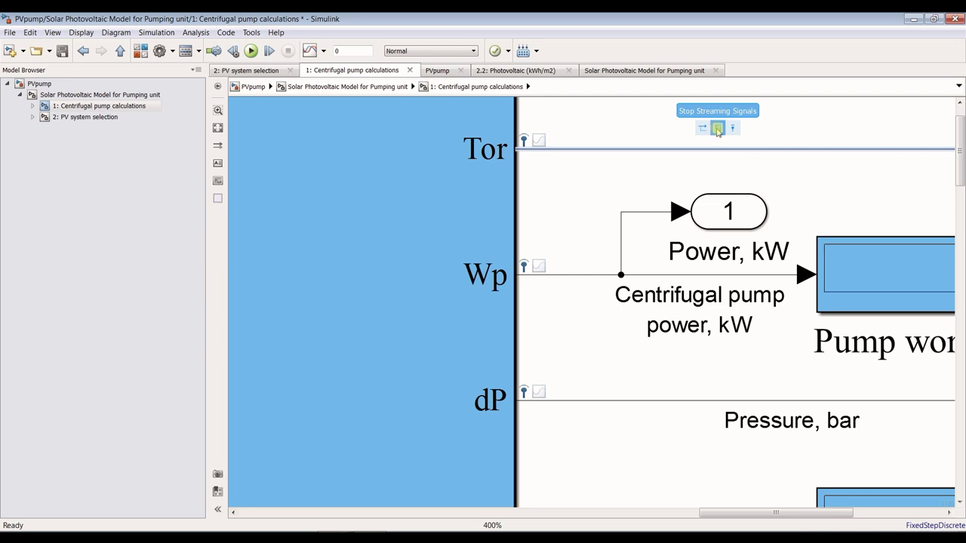
pyautogui.click(718, 129)
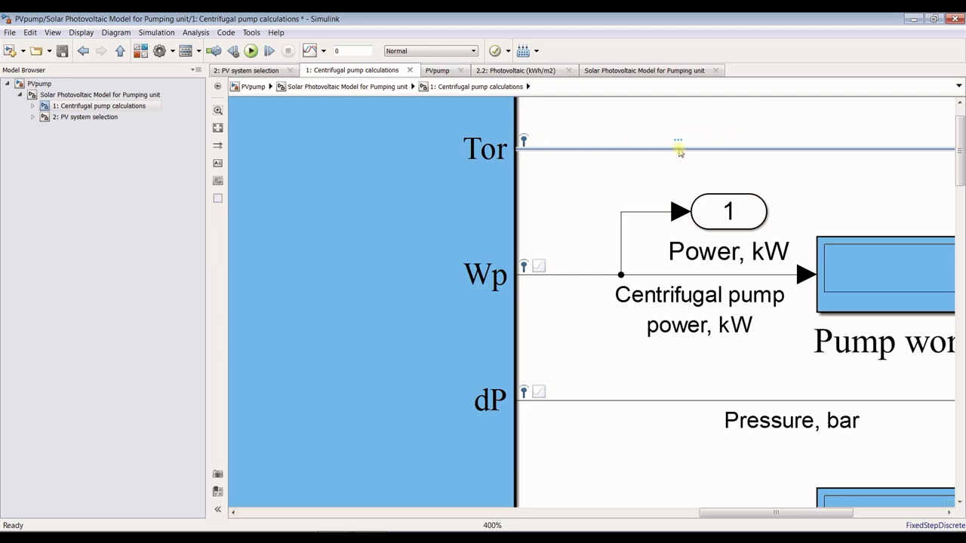
pyautogui.moveTo(693, 137)
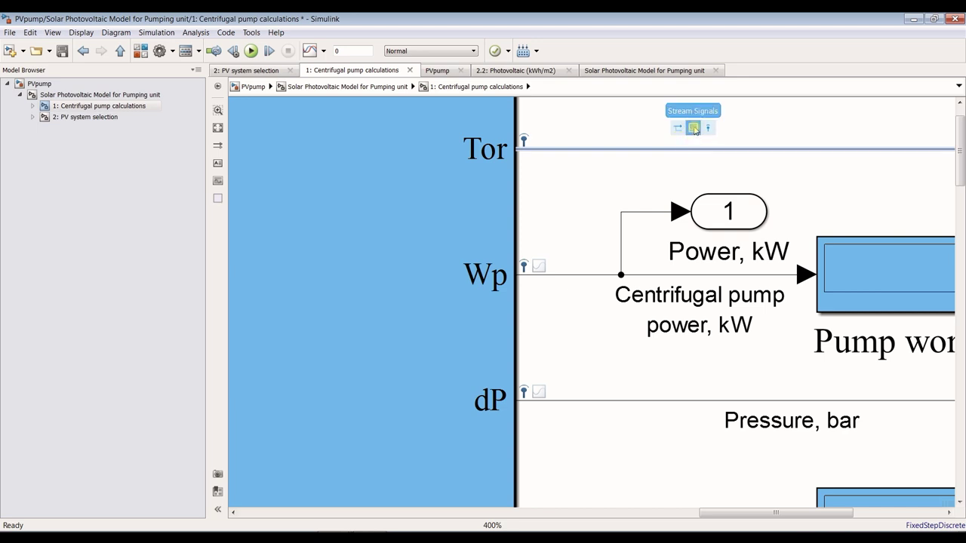
pyautogui.click(694, 128)
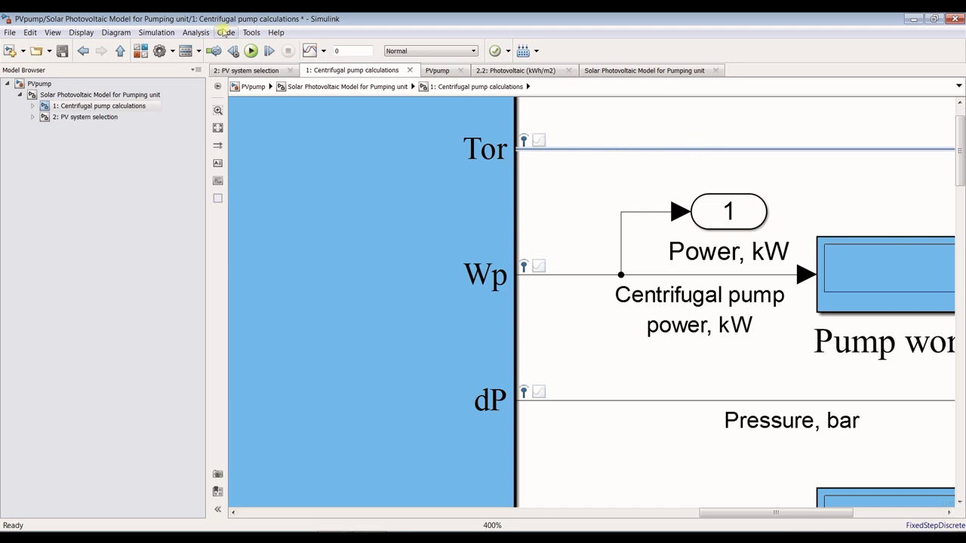
# Step: Check the streaming and logging options available for the Wp power signal, leaving them as they are
pyautogui.click(571, 276)
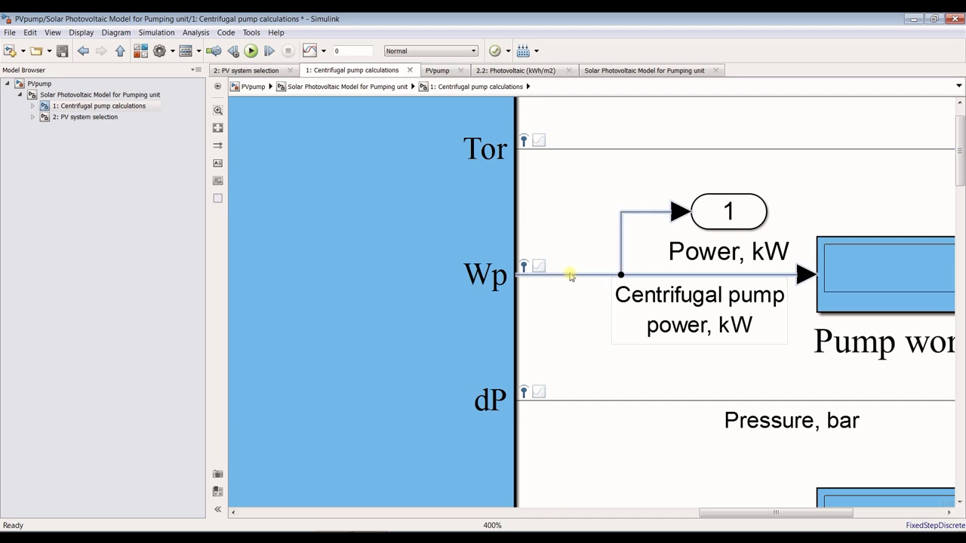
pyautogui.click(322, 50)
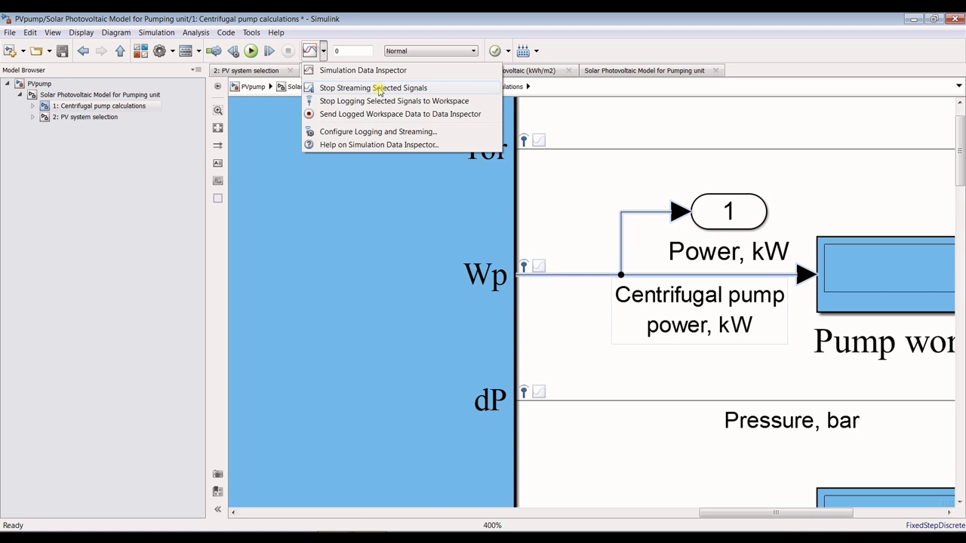
pyautogui.click(560, 179)
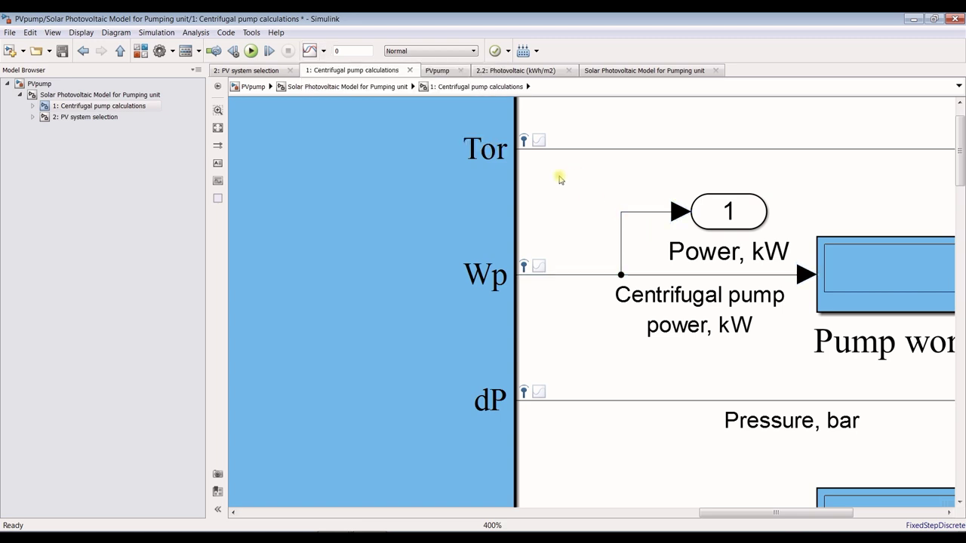
# Step: Review all output signals of the Centrifugal pump unit block, from torque down to the hub and shaft diameters
pyautogui.scroll(-3, 560, 179)
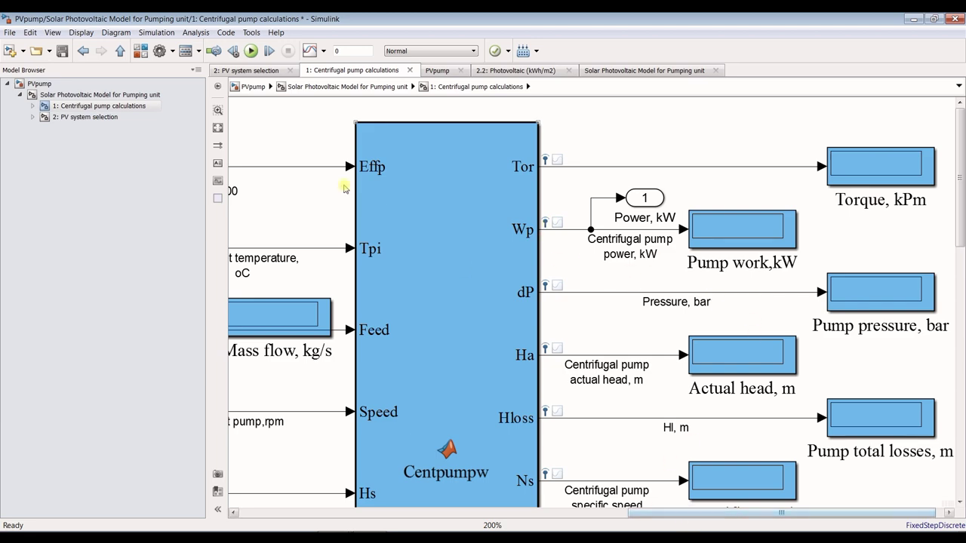
pyautogui.scroll(-1, 308, 143)
pyautogui.scroll(2, 709, 253)
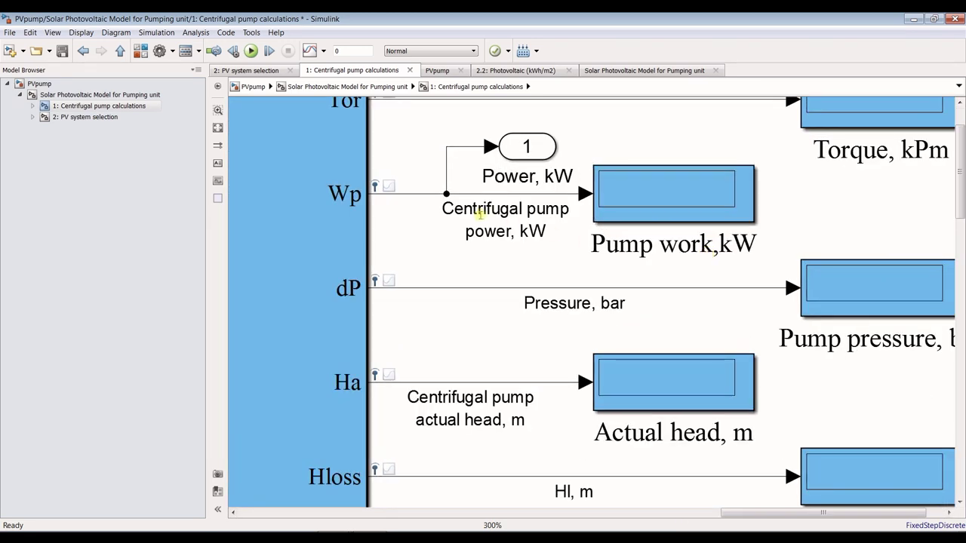
pyautogui.scroll(-2, 592, 274)
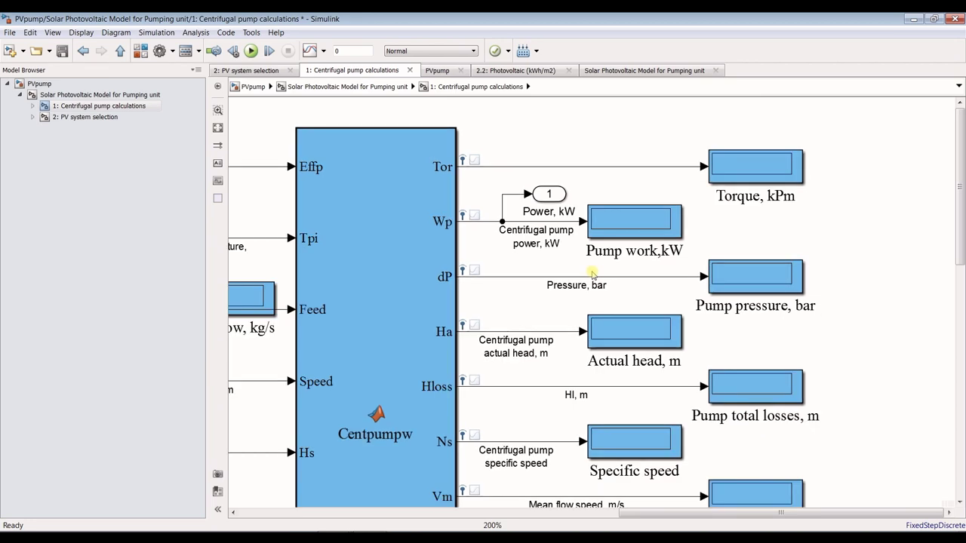
pyautogui.moveTo(963, 302); pyautogui.dragTo(963, 362)
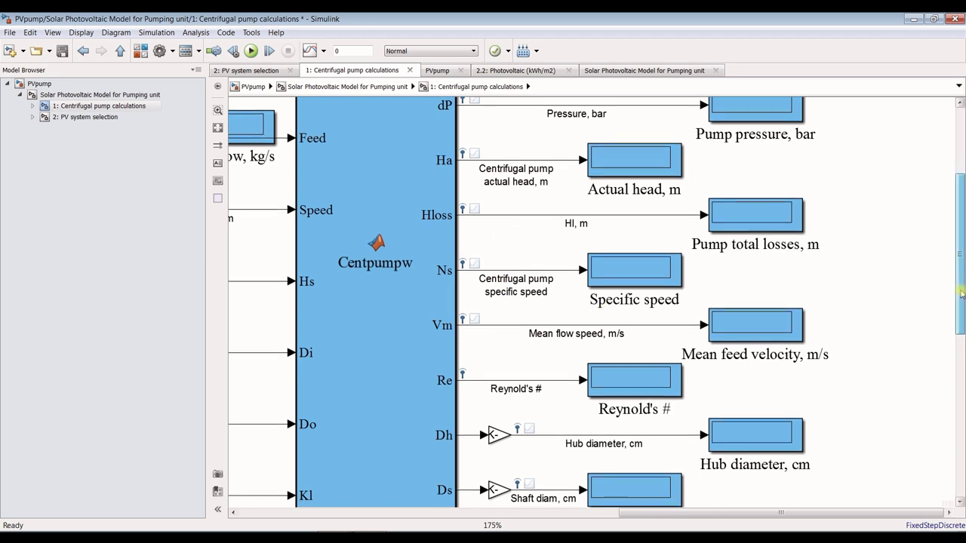
pyautogui.moveTo(963, 282); pyautogui.dragTo(963, 319)
pyautogui.scroll(2, 502, 239)
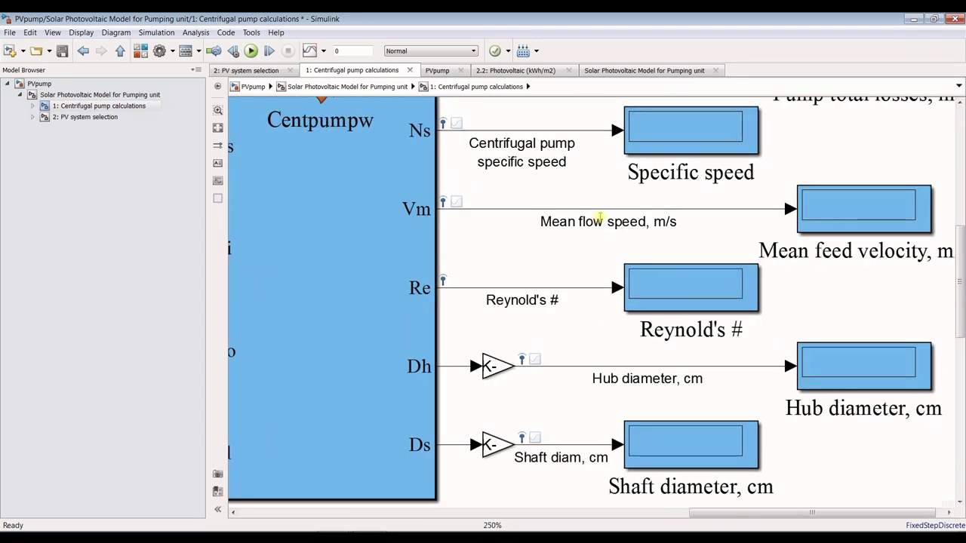
pyautogui.scroll(-1, 529, 296)
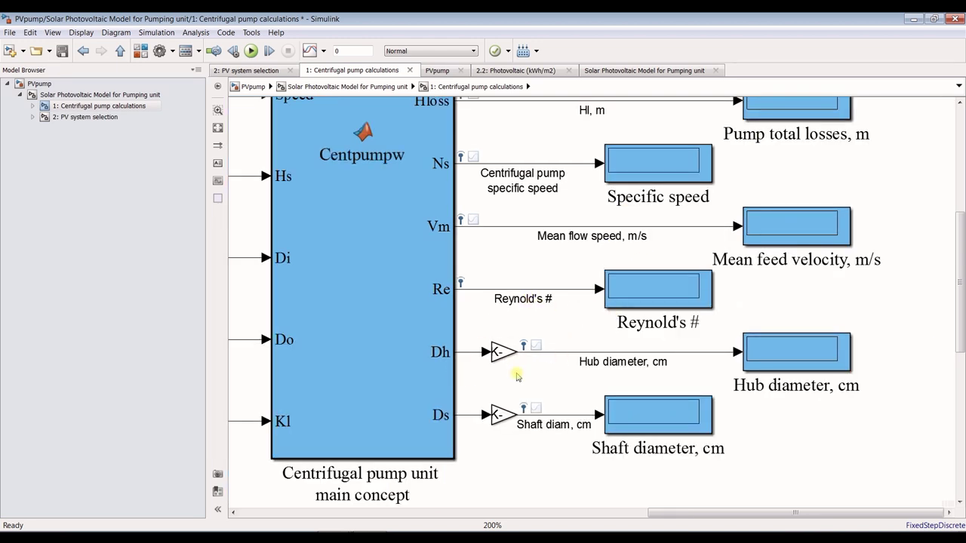
pyautogui.scroll(-1, 537, 394)
pyautogui.scroll(-7, 532, 397)
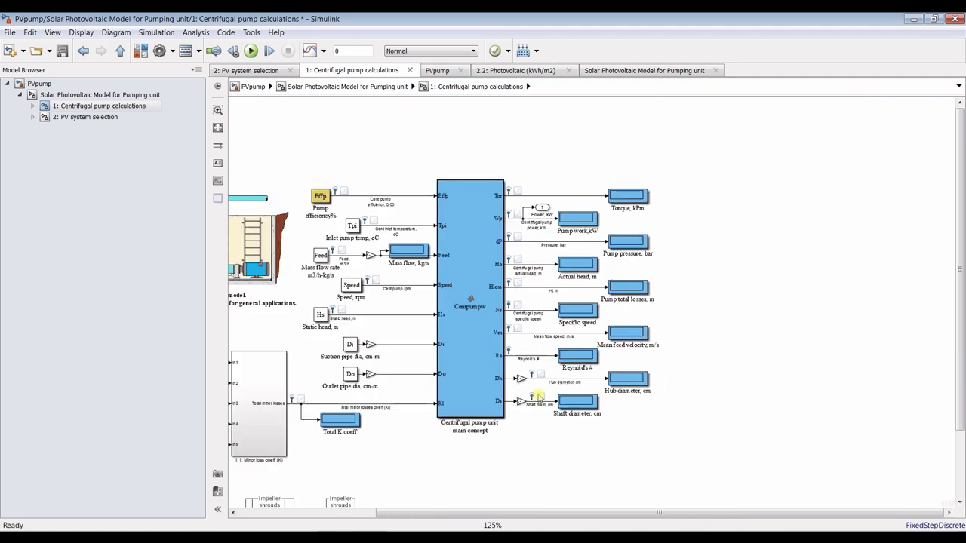
# Step: Examine the impeller chart by specific speed and the Ns criteria for radial, mixed and axial flow pumps
pyautogui.click(524, 496)
pyautogui.scroll(7, 524, 497)
pyautogui.scroll(-2, 593, 413)
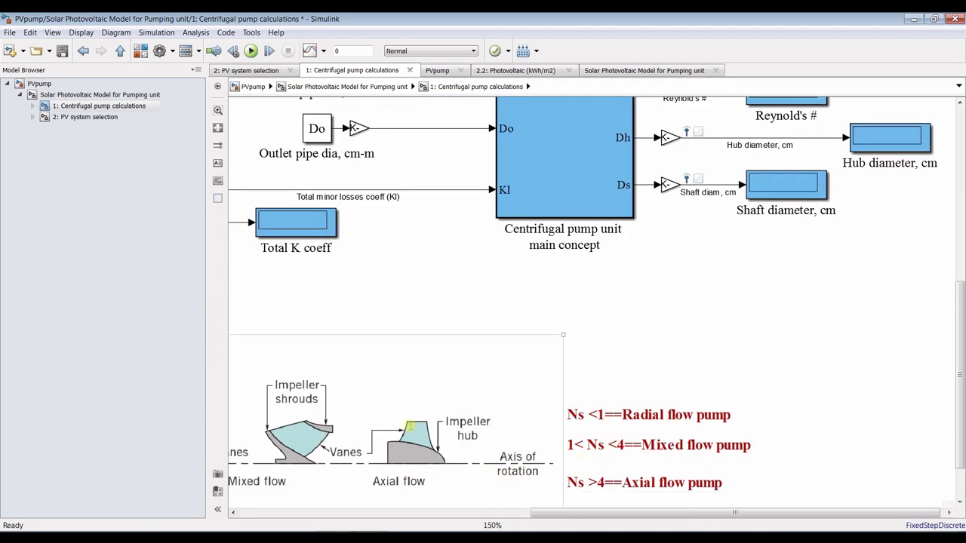
pyautogui.moveTo(594, 413); pyautogui.dragTo(830, 364)
pyautogui.scroll(-2, 830, 364)
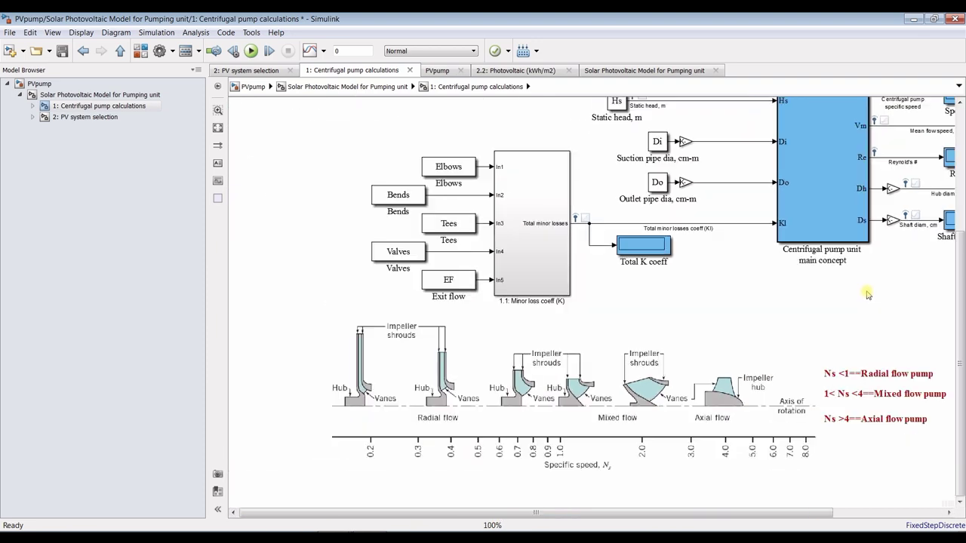
pyautogui.scroll(3, 498, 427)
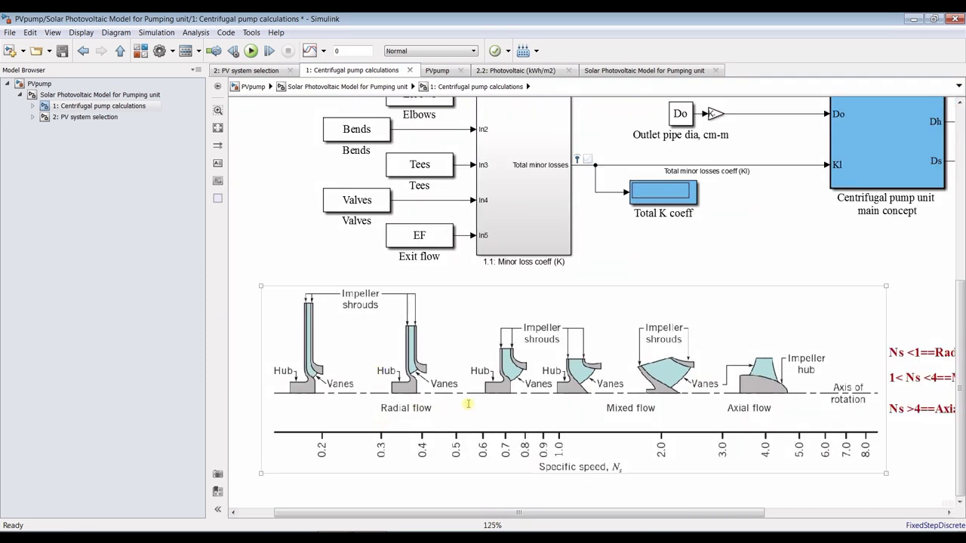
pyautogui.click(729, 486)
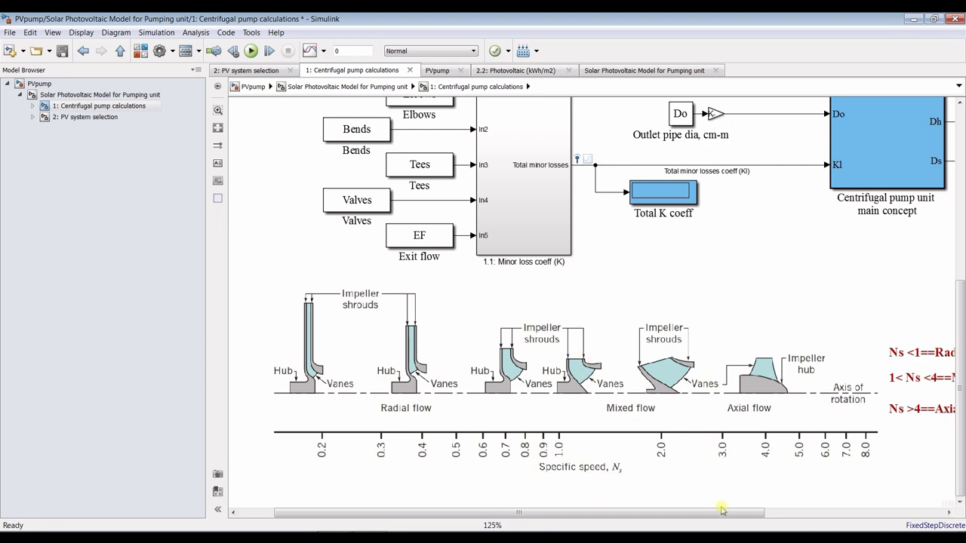
pyautogui.moveTo(709, 516); pyautogui.dragTo(821, 516)
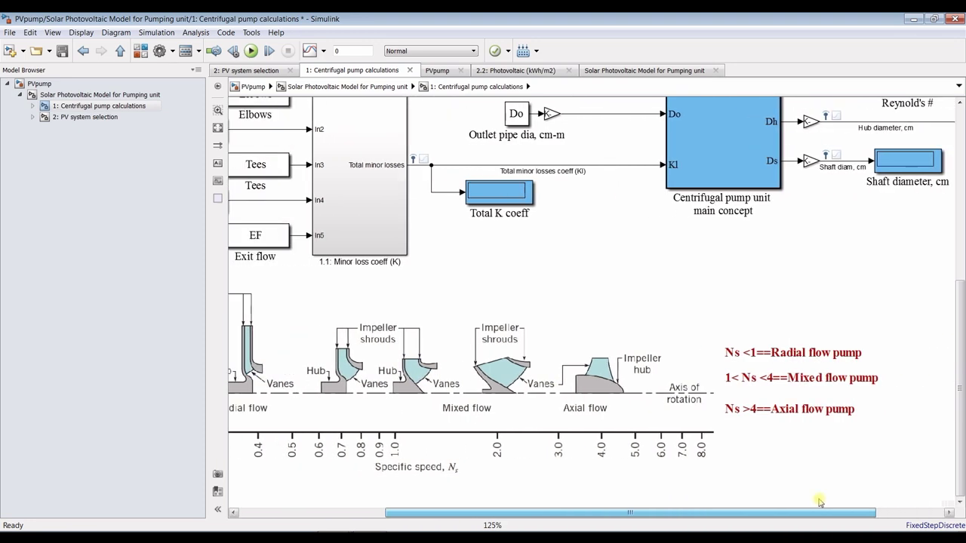
# Step: Narrow the Model Browser to show the whole pump diagram and run the simulation
pyautogui.moveTo(962, 286); pyautogui.dragTo(962, 162)
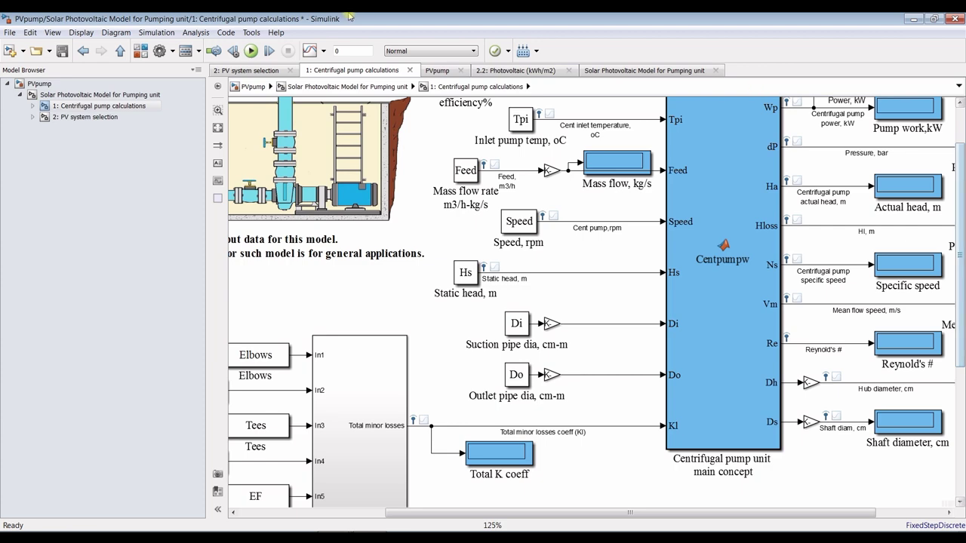
pyautogui.moveTo(207, 252); pyautogui.dragTo(79, 252)
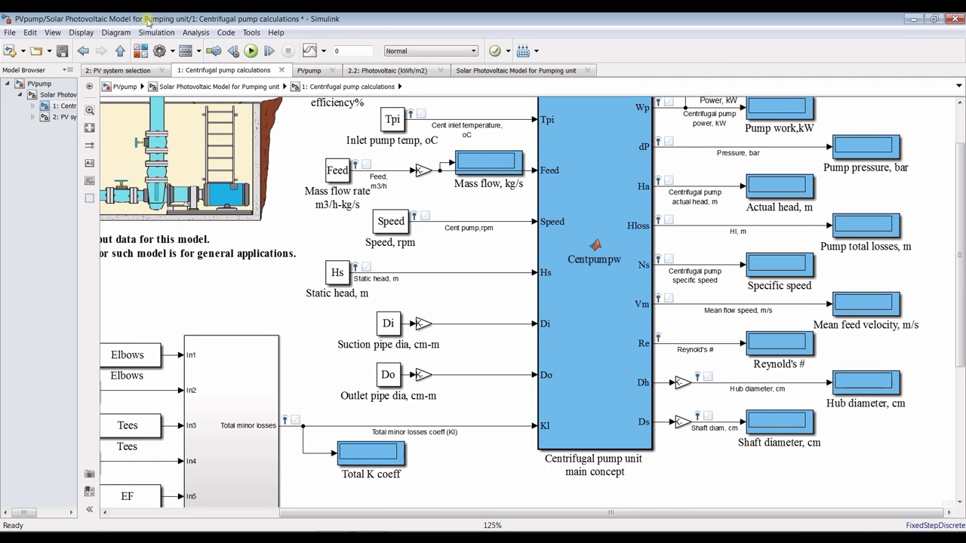
pyautogui.hotkey('ctrl', 't')
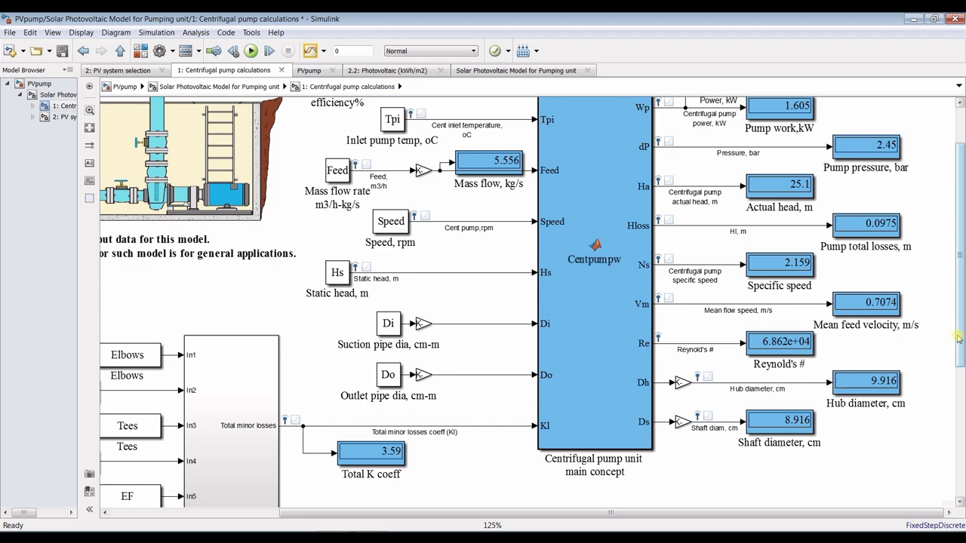
# Step: Read the calculated pump results, including torque, pump work, pressure, actual head, total losses and specific speed
pyautogui.scroll(3, 963, 341)
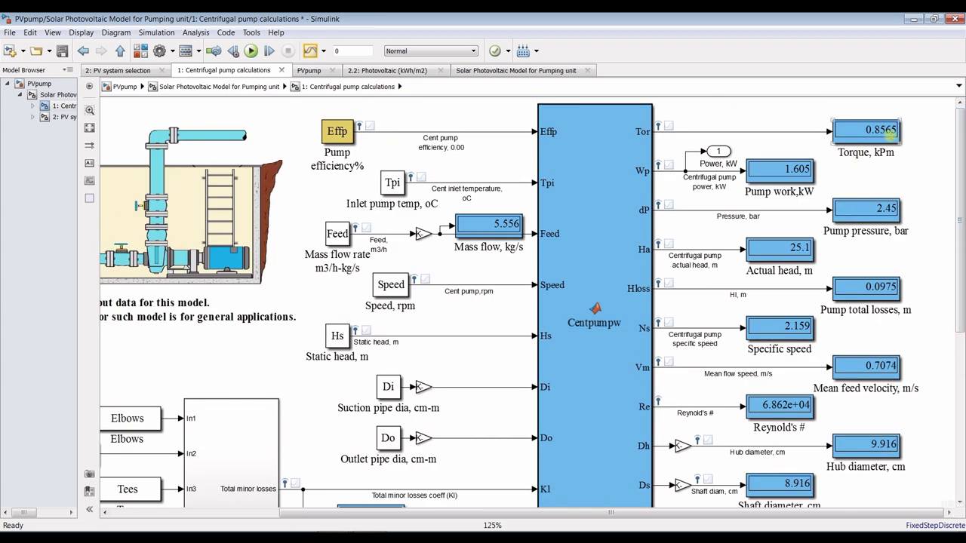
pyautogui.scroll(1, 913, 133)
pyautogui.scroll(2, 913, 132)
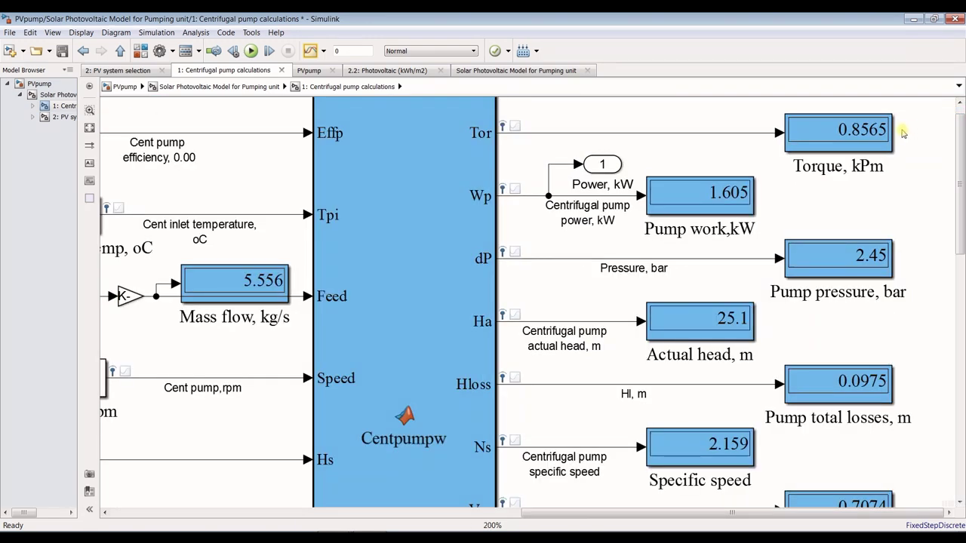
pyautogui.click(708, 200)
pyautogui.scroll(-1, 708, 200)
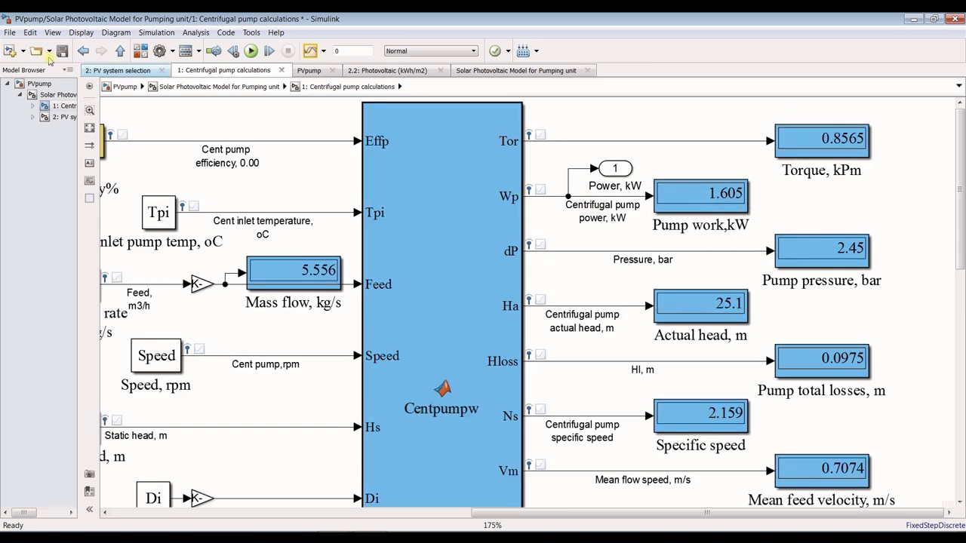
# Step: Review the static head, mass flow rate, pipe diameter and minor losses parameters of the Centrifugal pump calculations block, keeping the values
pyautogui.click(39, 84)
pyautogui.click(57, 95)
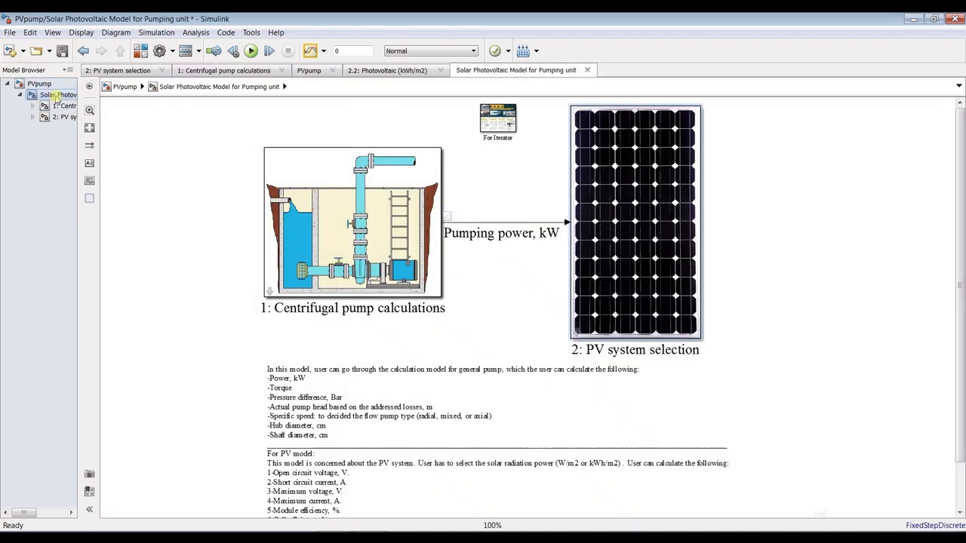
pyautogui.doubleClick(385, 223)
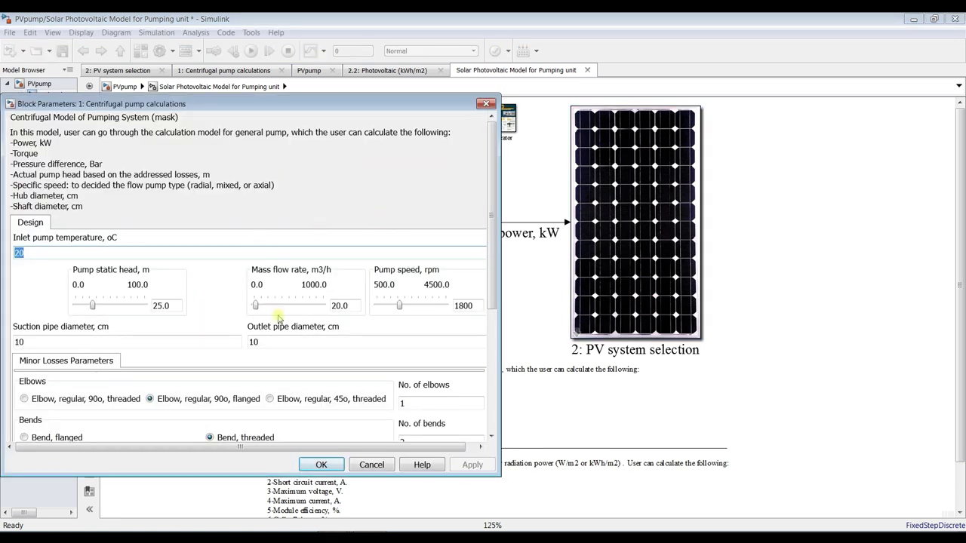
pyautogui.doubleClick(339, 305)
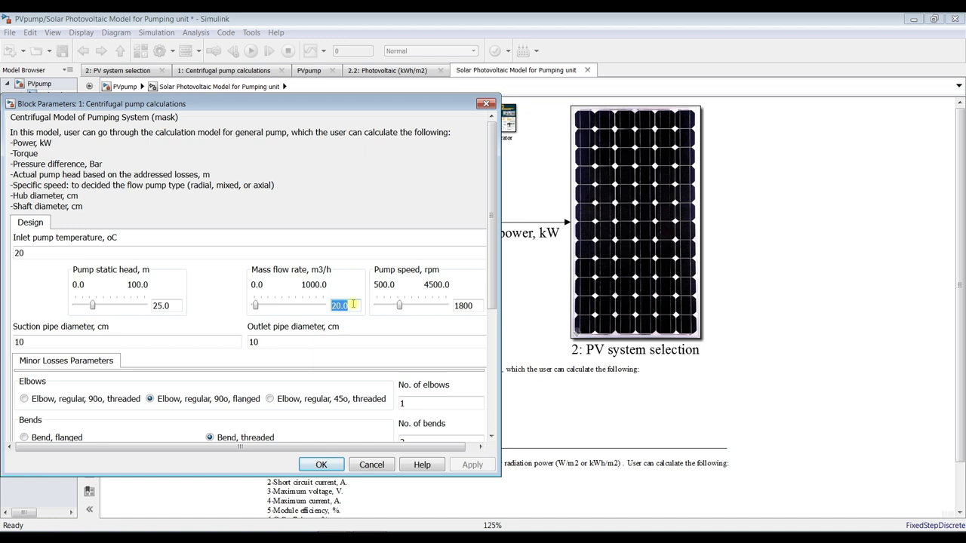
pyautogui.doubleClick(161, 305)
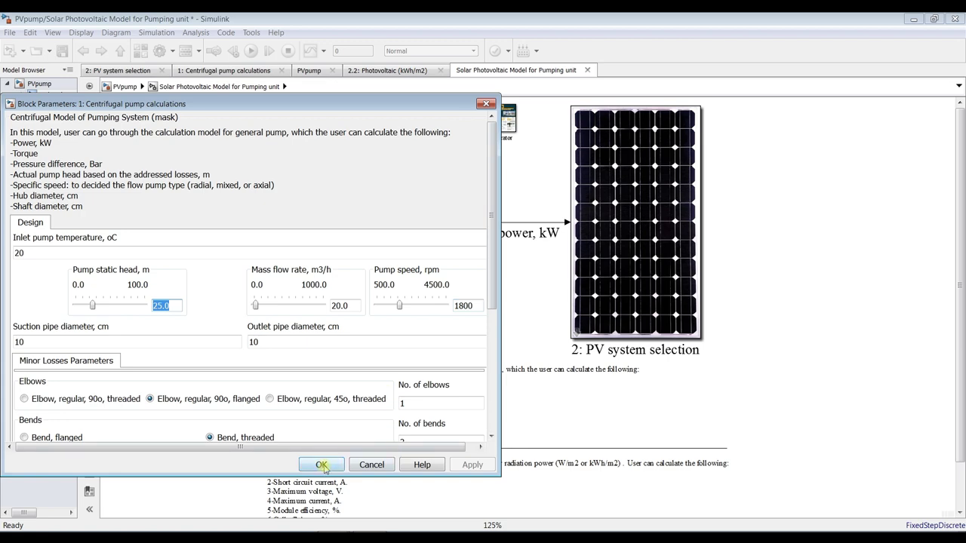
pyautogui.scroll(-4, 414, 228)
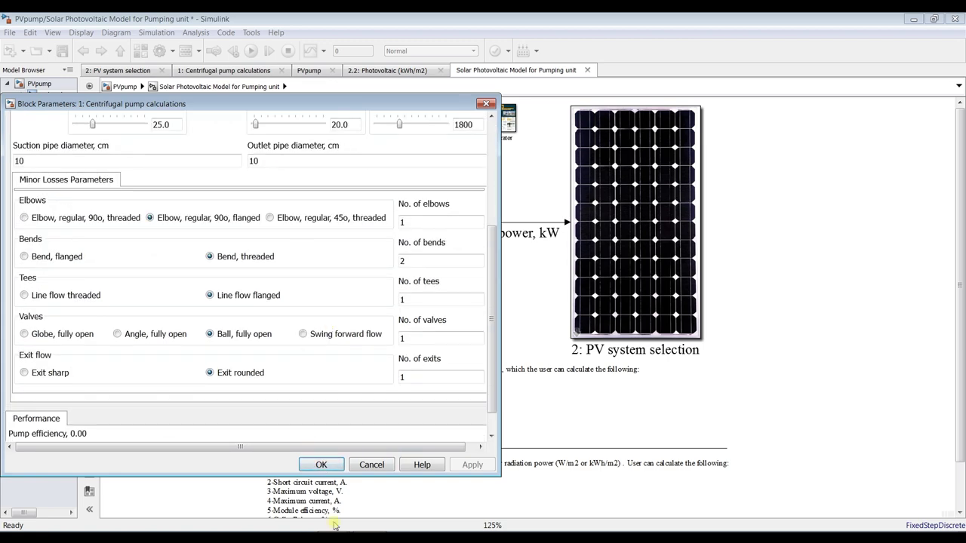
pyautogui.click(321, 464)
# Step: Reopen the Centrifugal pump calculations diagram and read the pump pressure, actual head, total losses and specific speed results
pyautogui.click(63, 106)
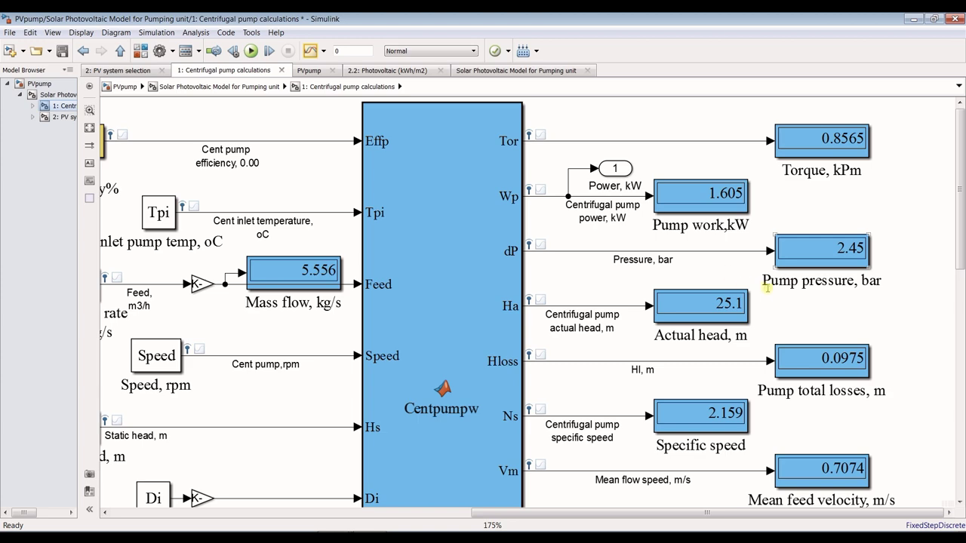
pyautogui.moveTo(958, 256); pyautogui.dragTo(961, 306)
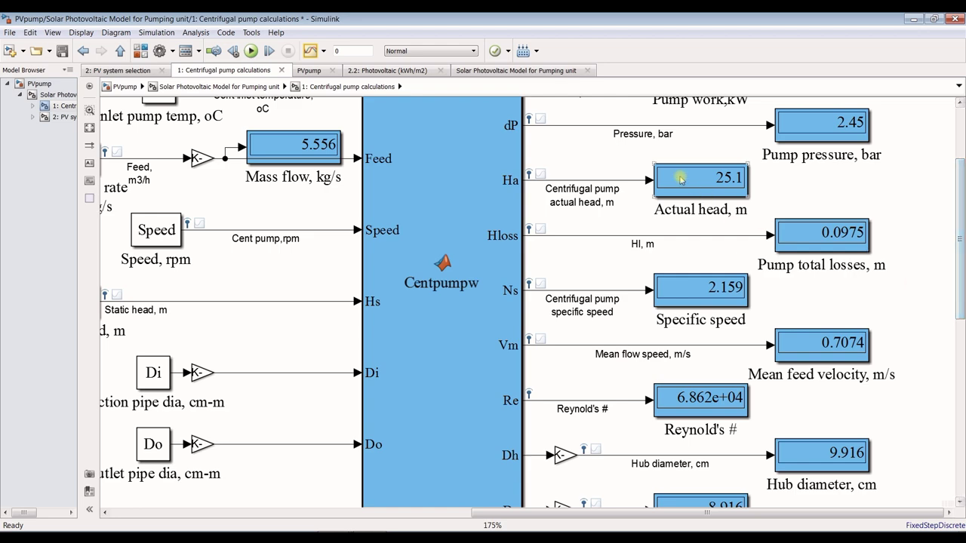
pyautogui.click(739, 177)
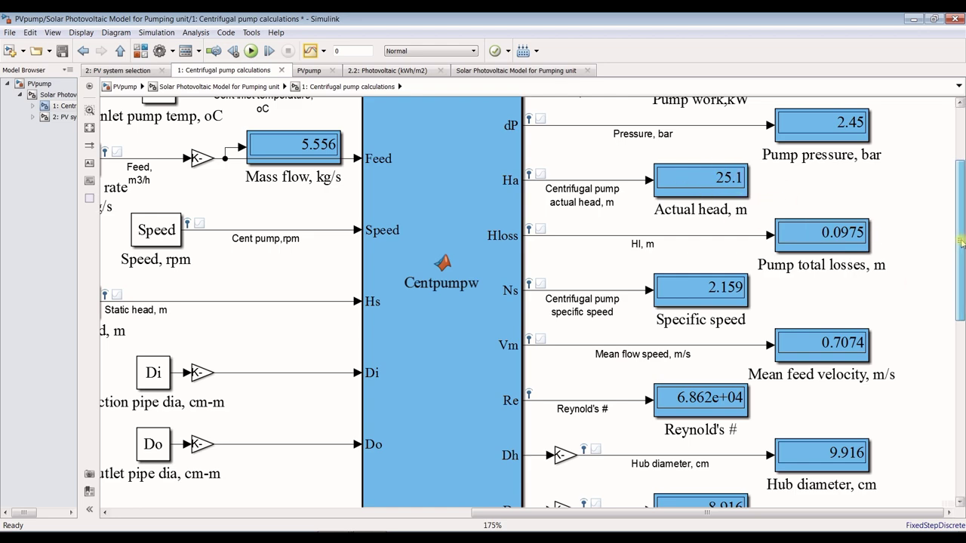
pyautogui.moveTo(957, 240); pyautogui.dragTo(957, 262)
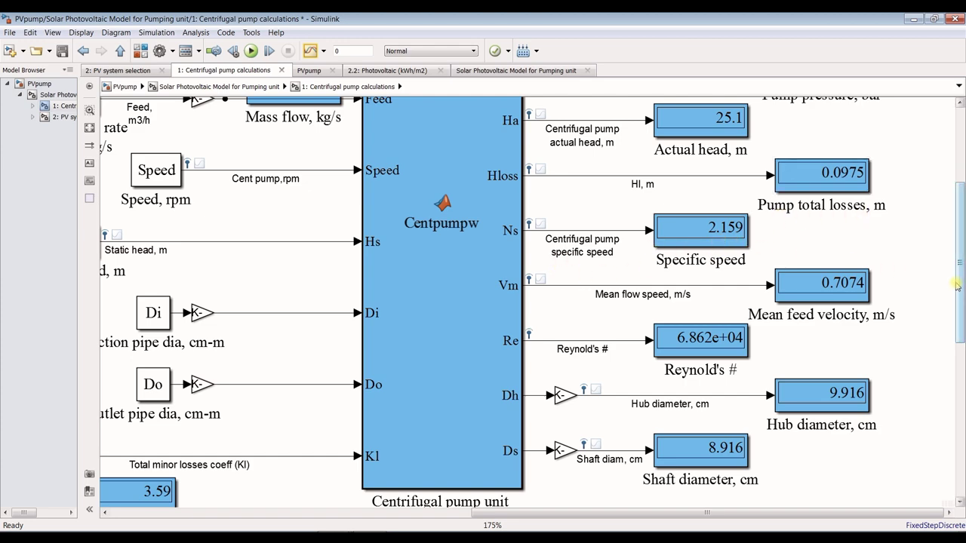
# Step: Compare the specific speed with the Ns criteria and impeller chart, and read the remaining pump outputs and mass flow
pyautogui.moveTo(961, 280); pyautogui.dragTo(962, 423)
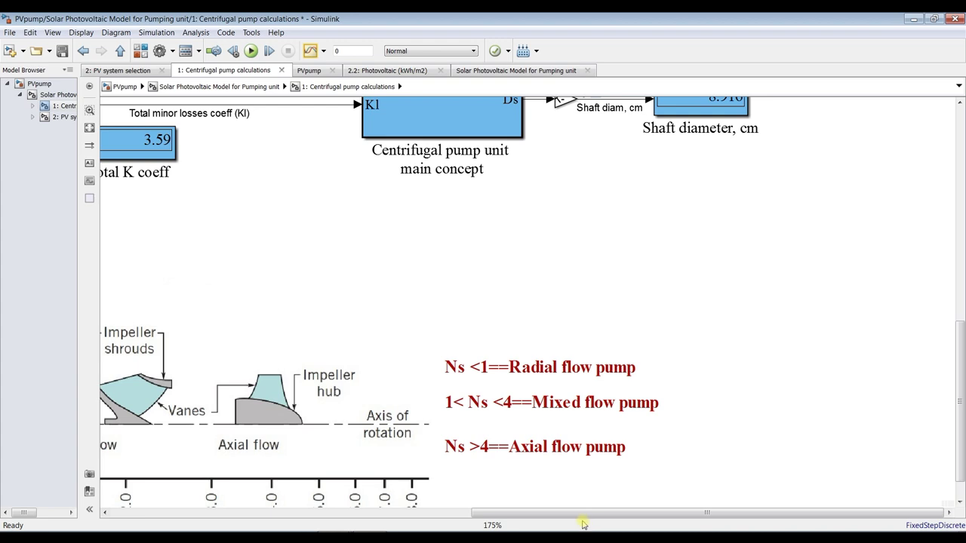
pyautogui.moveTo(570, 517); pyautogui.dragTo(558, 517)
pyautogui.click(510, 426)
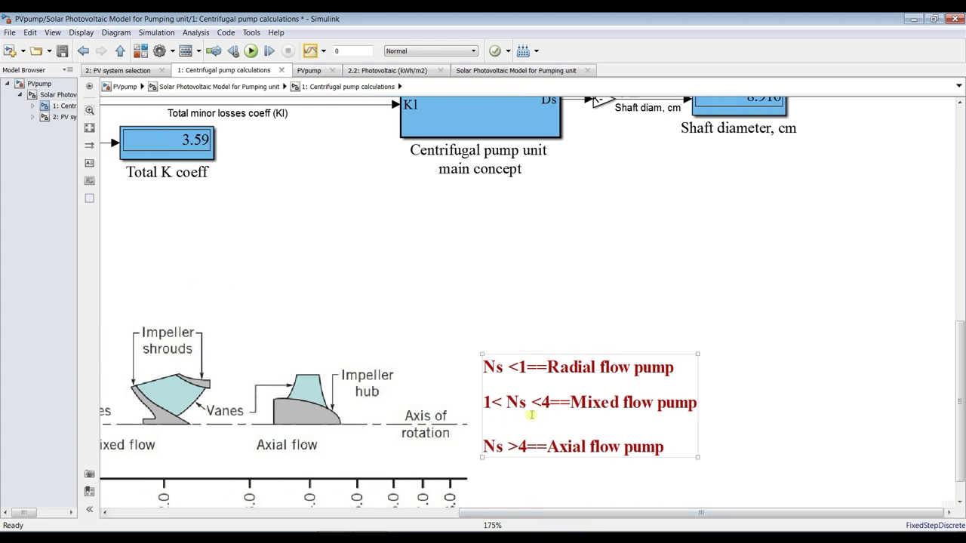
pyautogui.moveTo(560, 516); pyautogui.dragTo(309, 517)
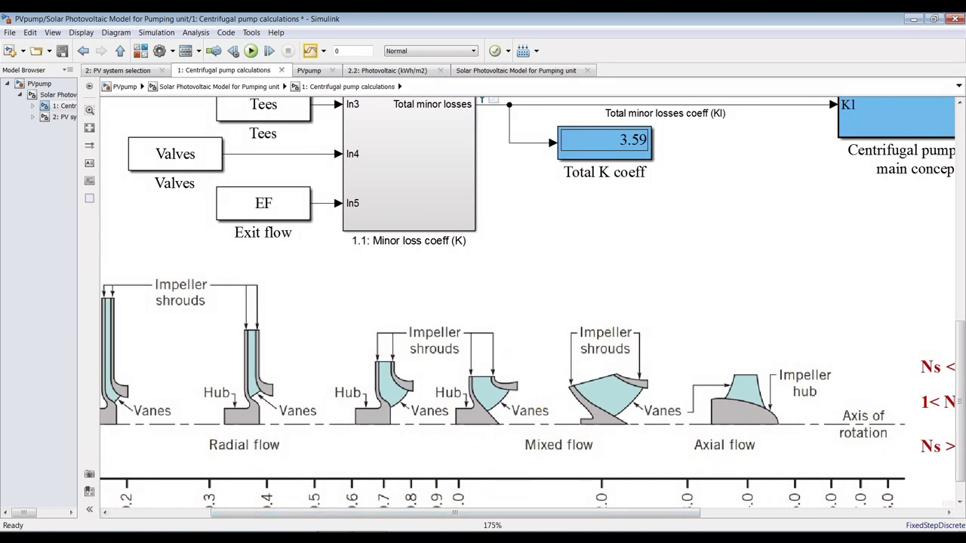
pyautogui.moveTo(962, 404); pyautogui.dragTo(962, 419)
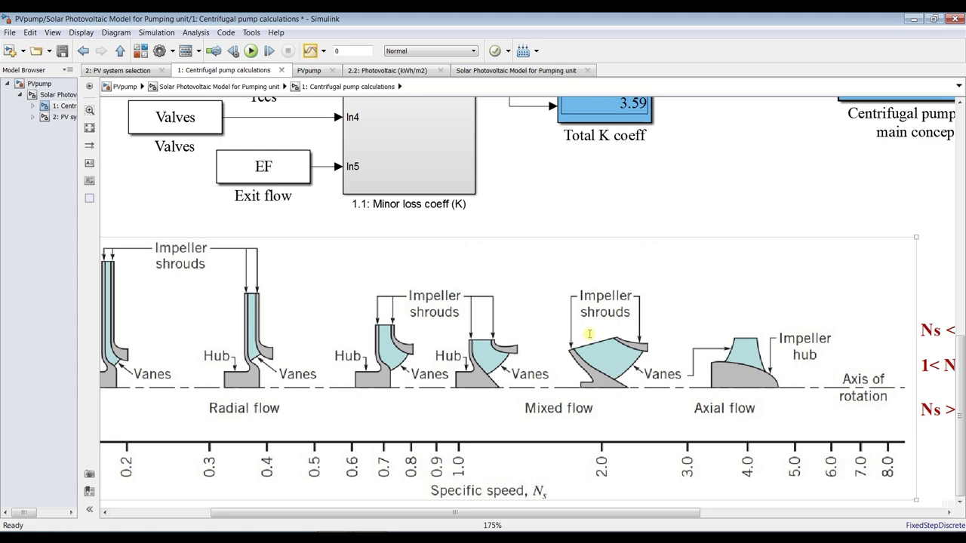
pyautogui.moveTo(573, 512); pyautogui.dragTo(822, 510)
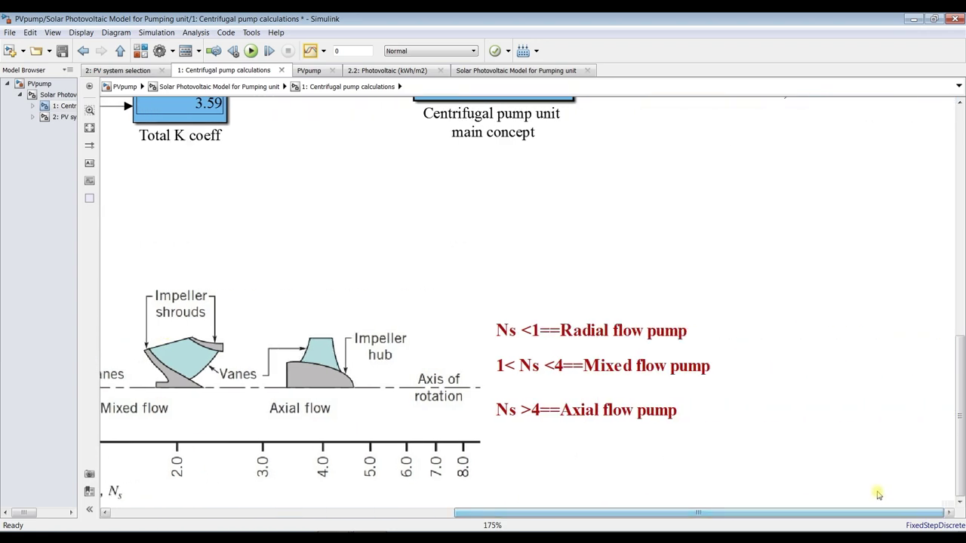
pyautogui.moveTo(961, 343); pyautogui.dragTo(963, 219)
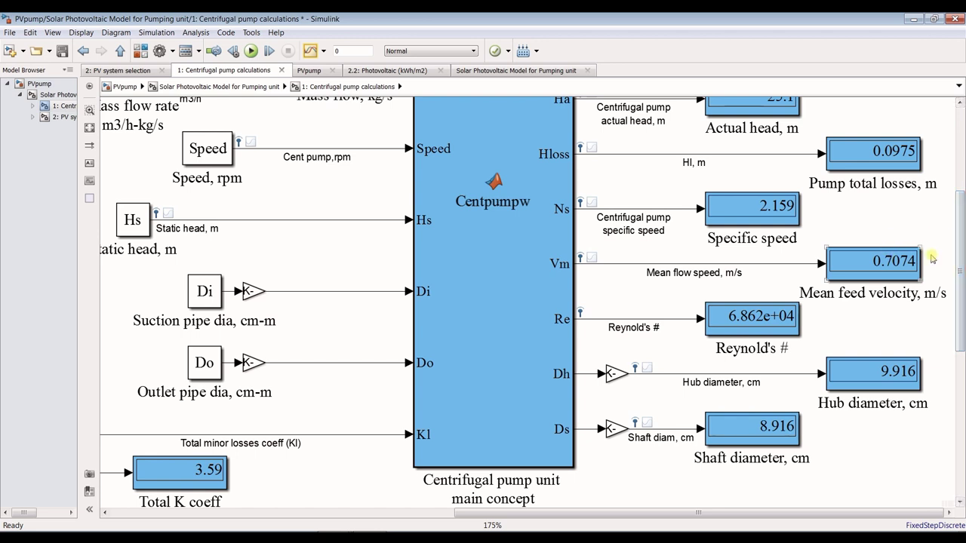
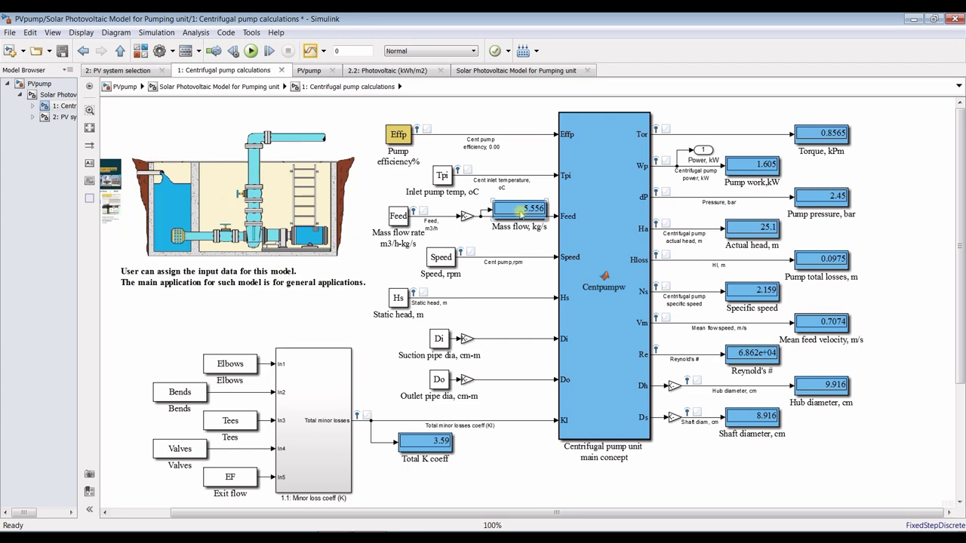
pyautogui.scroll(2, 683, 166)
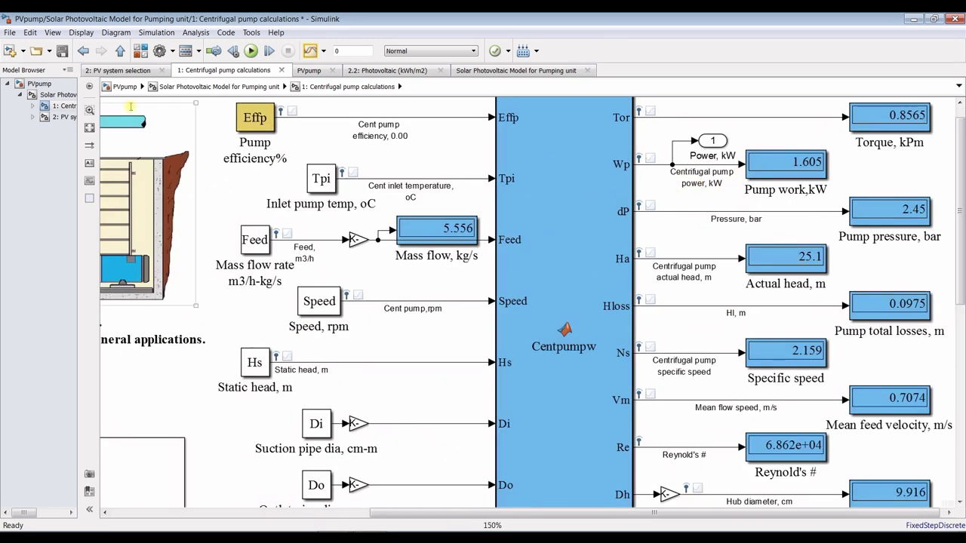
# Step: Expand the PV system selection subsystem in a widened Model Browser and open the 2.1: Photovoltaic (W/m2) diagram
pyautogui.click(63, 118)
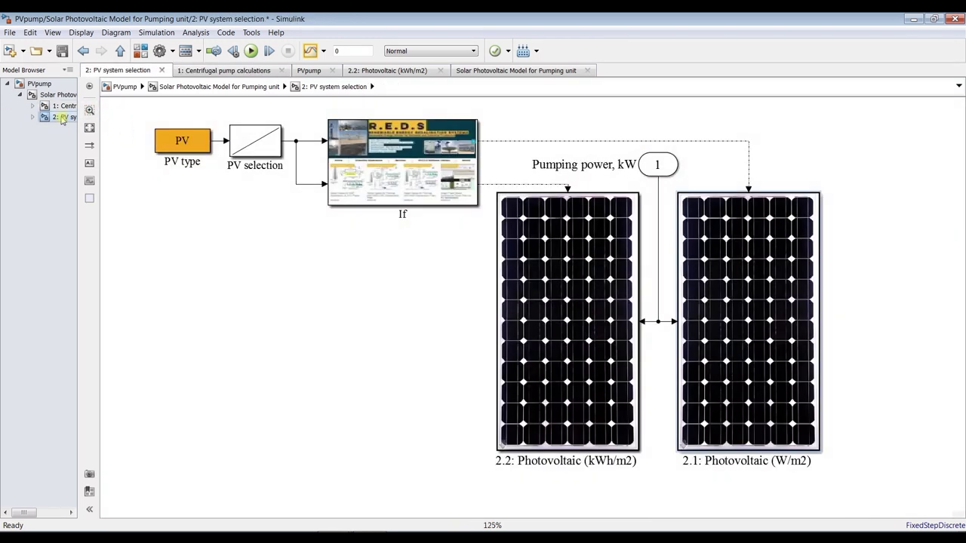
pyautogui.click(30, 118)
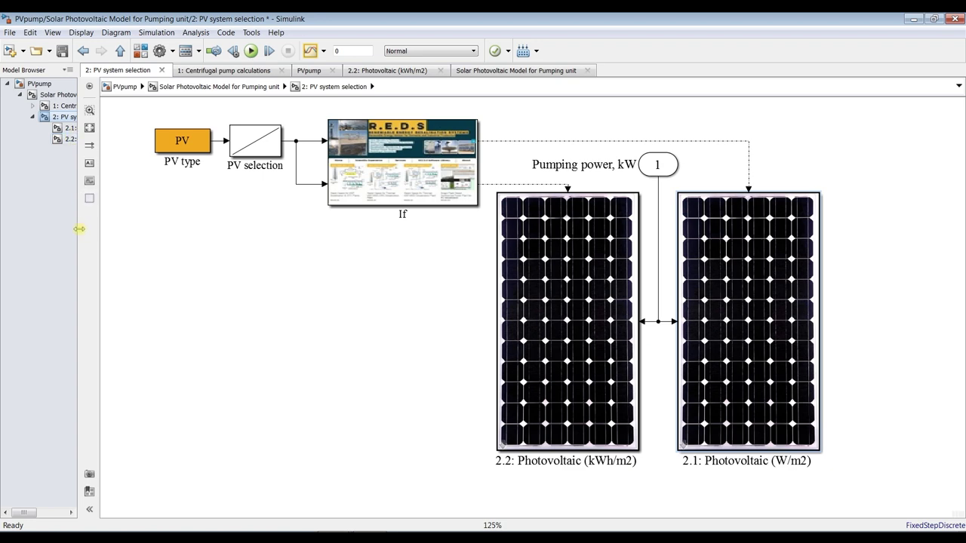
pyautogui.moveTo(79, 228); pyautogui.dragTo(213, 229)
pyautogui.click(103, 129)
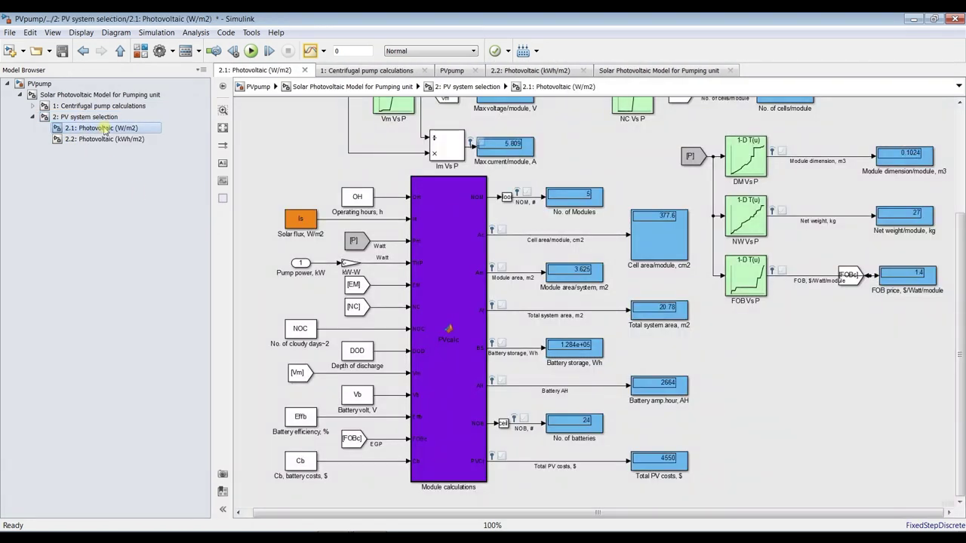
# Step: Review the operating condition, design, performance and cost parameters of the 2.1: Photovoltaic (W/m2) block, keeping the values
pyautogui.click(99, 118)
pyautogui.doubleClick(841, 245)
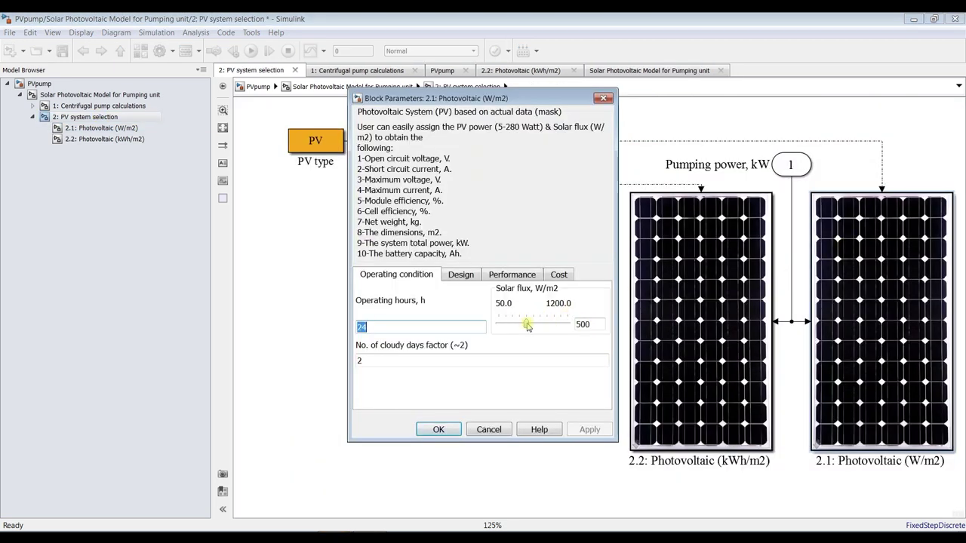
pyautogui.click(456, 276)
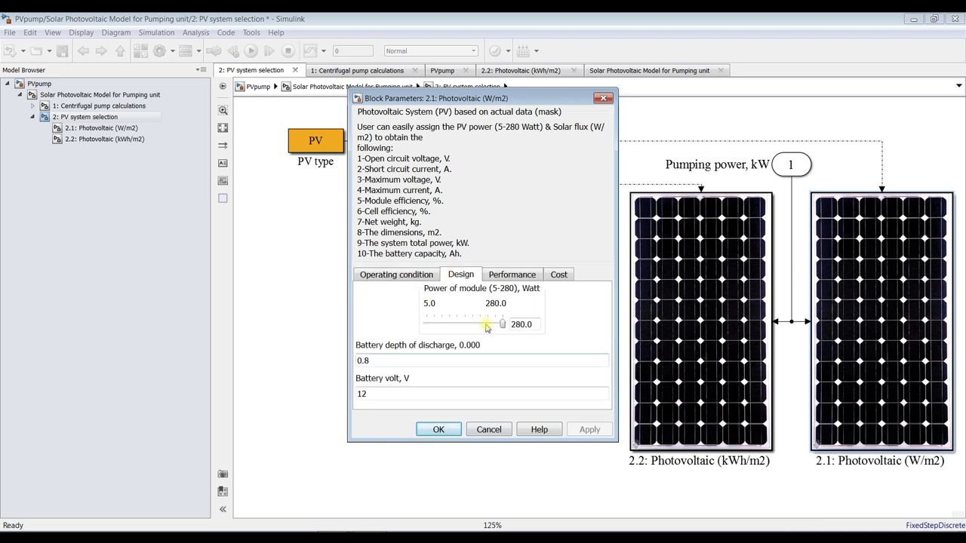
pyautogui.click(503, 277)
pyautogui.click(558, 276)
pyautogui.click(438, 429)
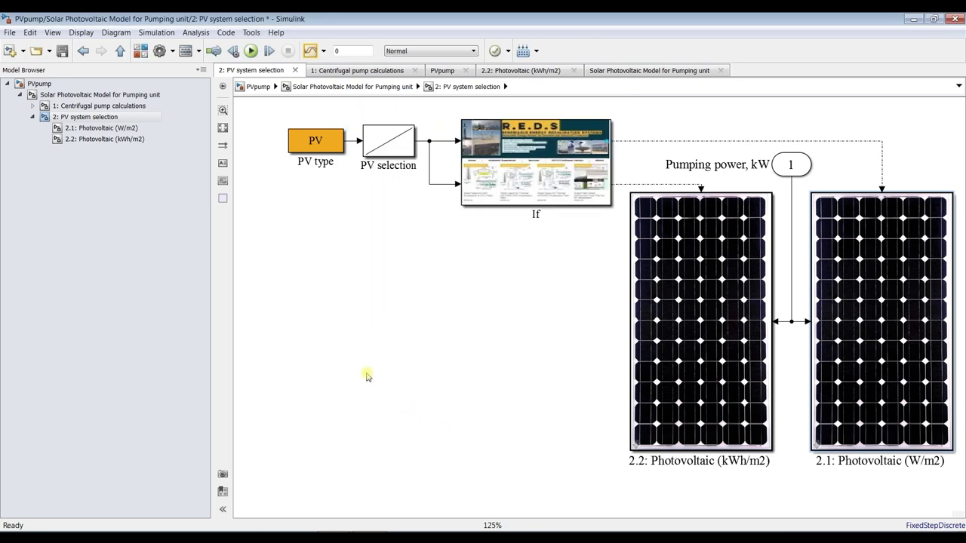
# Step: Read the per-module results in the 2.1: Photovoltaic (W/m2) diagram, including open circuit voltage, short circuit current, maximum voltage and efficiencies
pyautogui.click(110, 131)
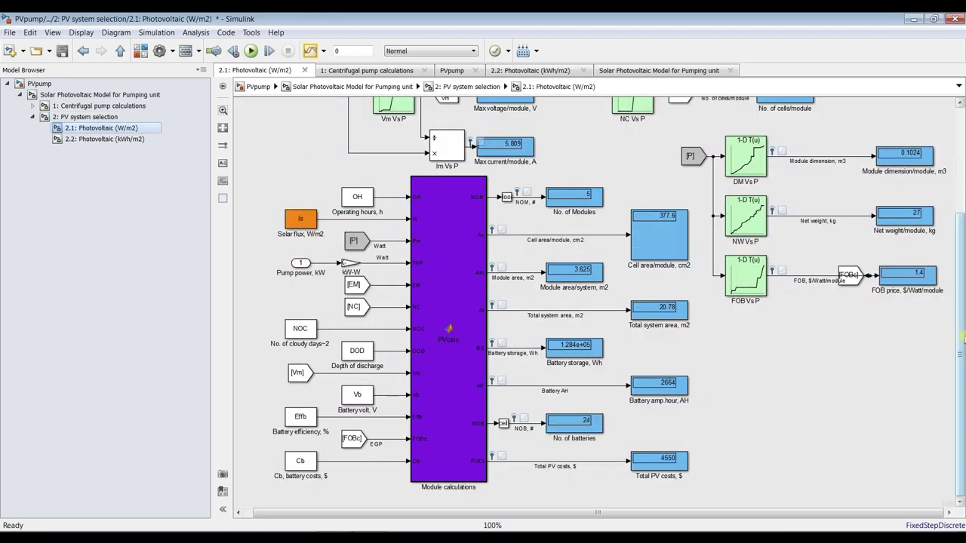
pyautogui.moveTo(963, 345); pyautogui.dragTo(961, 197)
pyautogui.scroll(1, 354, 132)
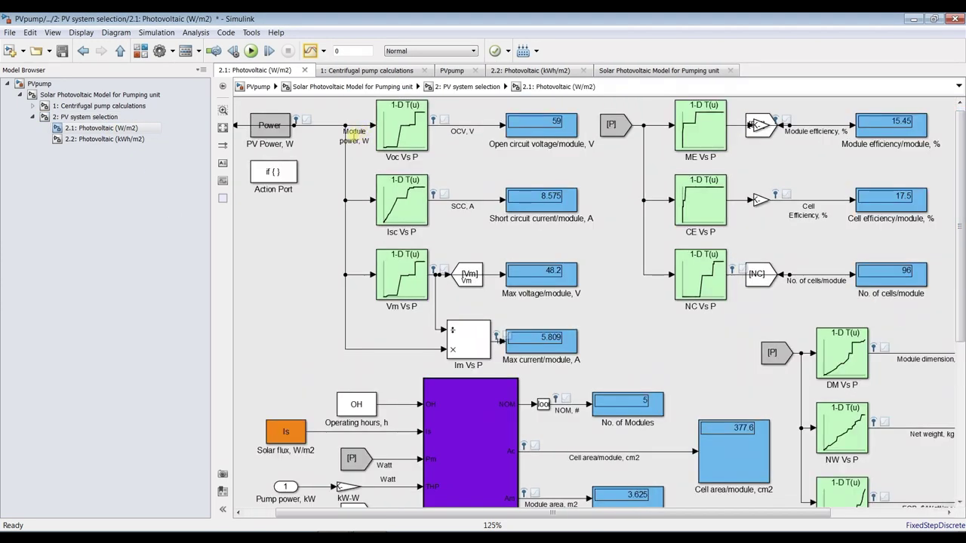
pyautogui.scroll(2, 474, 147)
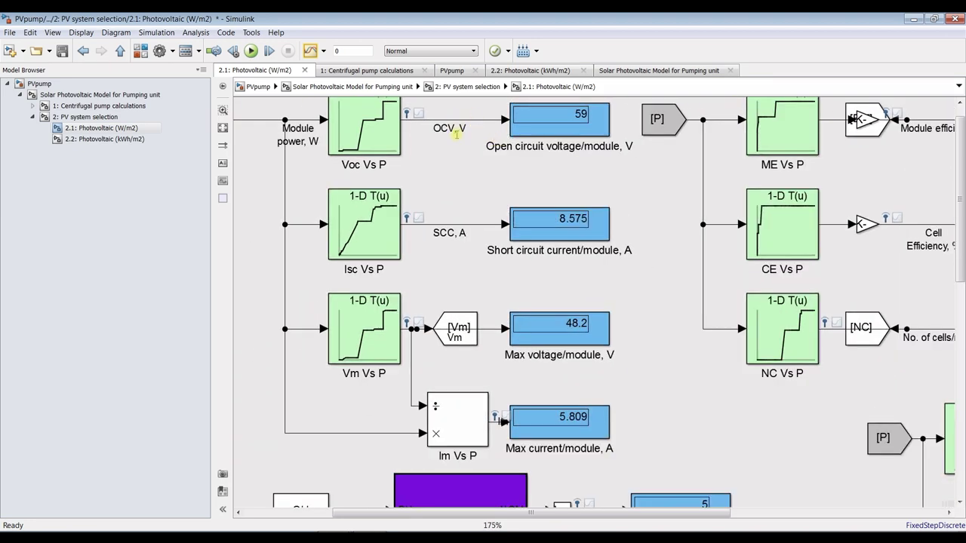
pyautogui.scroll(-1, 456, 133)
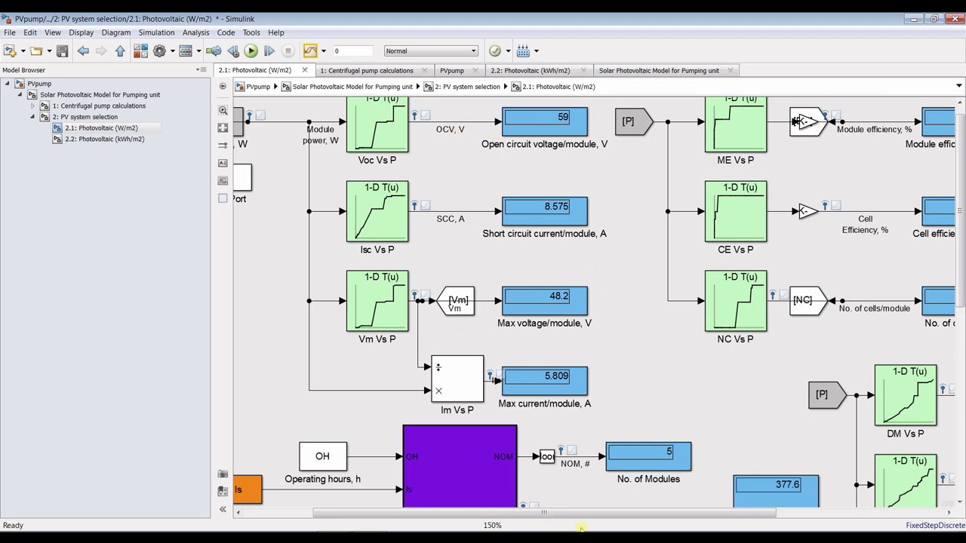
pyautogui.moveTo(582, 516); pyautogui.dragTo(750, 516)
# Step: Examine the PV system outputs of the module calculations block, with a close look at the total system area
pyautogui.moveTo(961, 215); pyautogui.dragTo(961, 385)
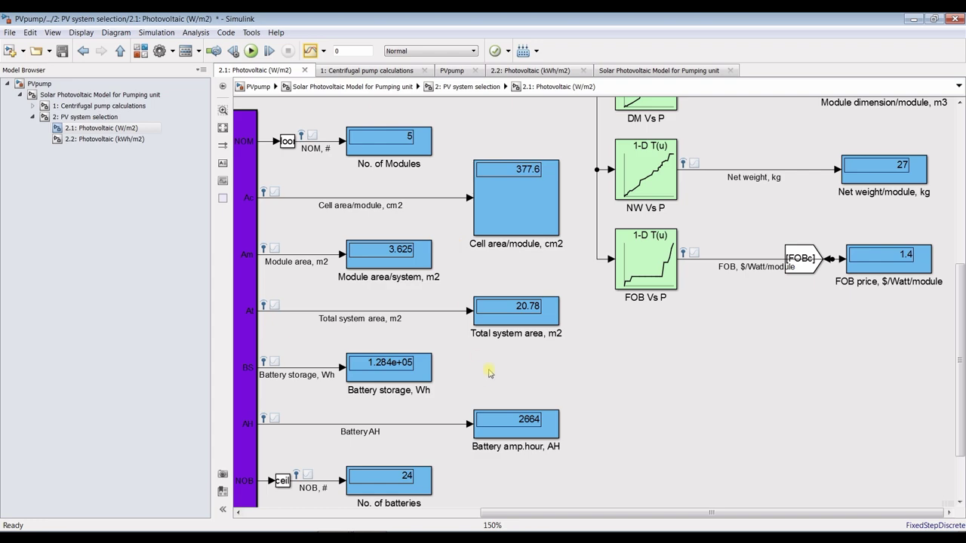
pyautogui.scroll(5, 494, 345)
pyautogui.click(640, 262)
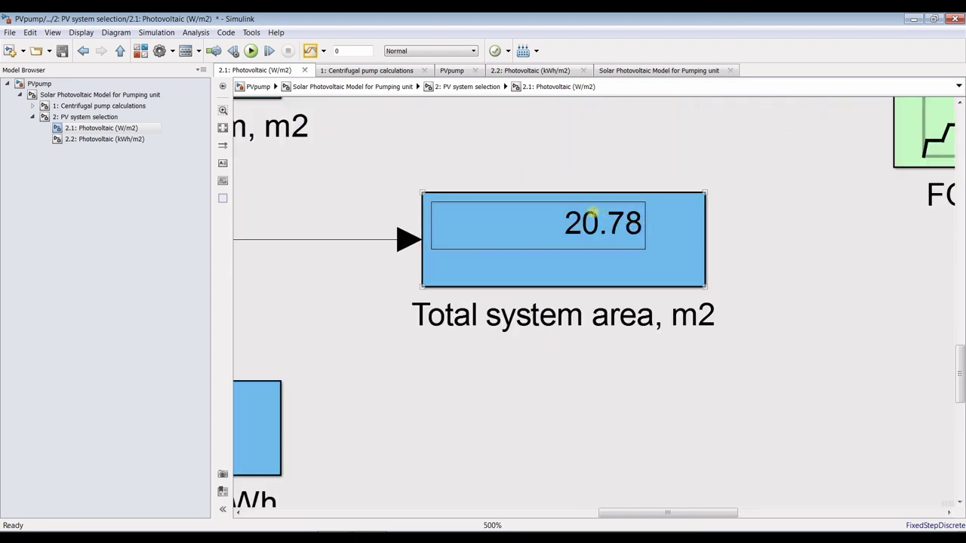
pyautogui.scroll(-3, 559, 215)
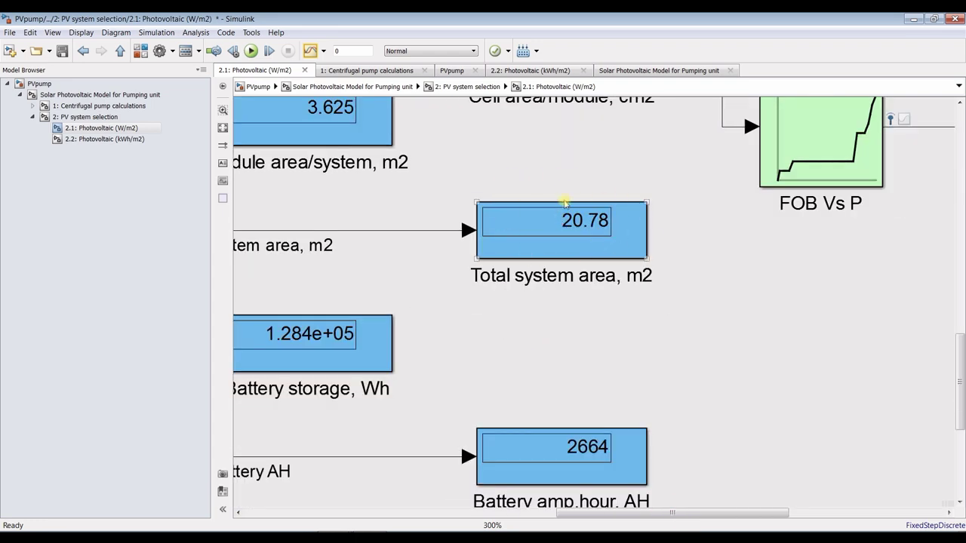
pyautogui.scroll(-3, 604, 234)
pyautogui.scroll(-1, 590, 209)
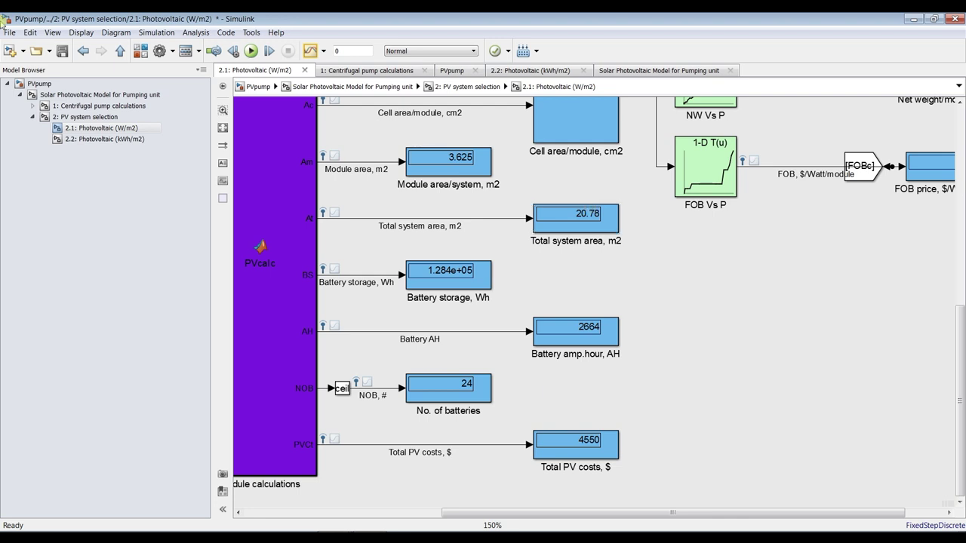
# Step: Recheck the total system area and read the battery storage, amp-hour capacity, number of batteries and total PV costs
pyautogui.scroll(2, 596, 238)
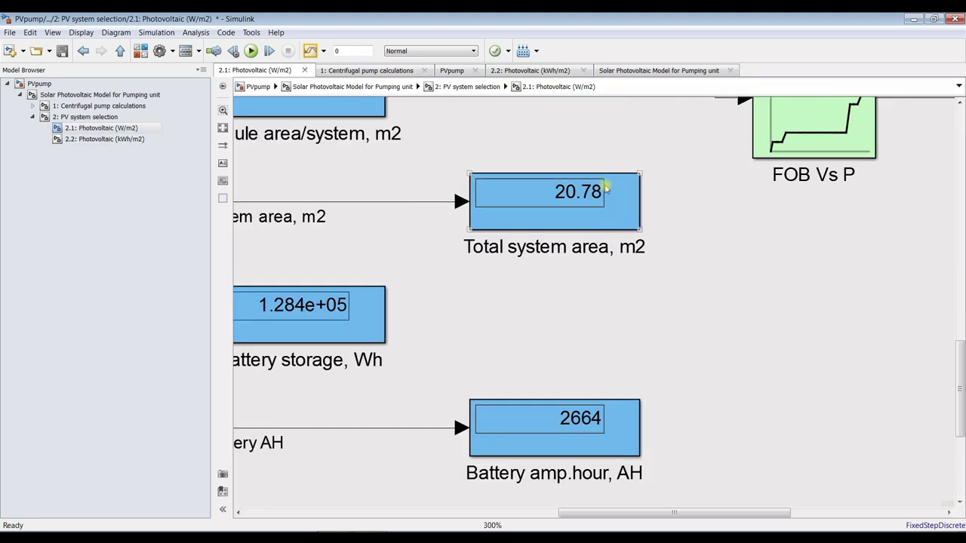
pyautogui.scroll(-1, 583, 191)
pyautogui.scroll(1, 584, 191)
pyautogui.scroll(1, 582, 191)
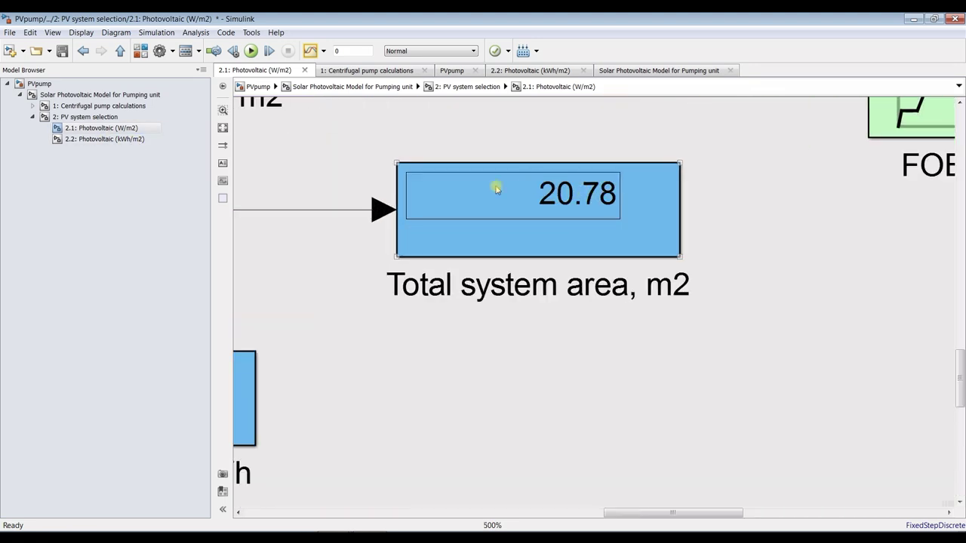
pyautogui.scroll(-3, 586, 194)
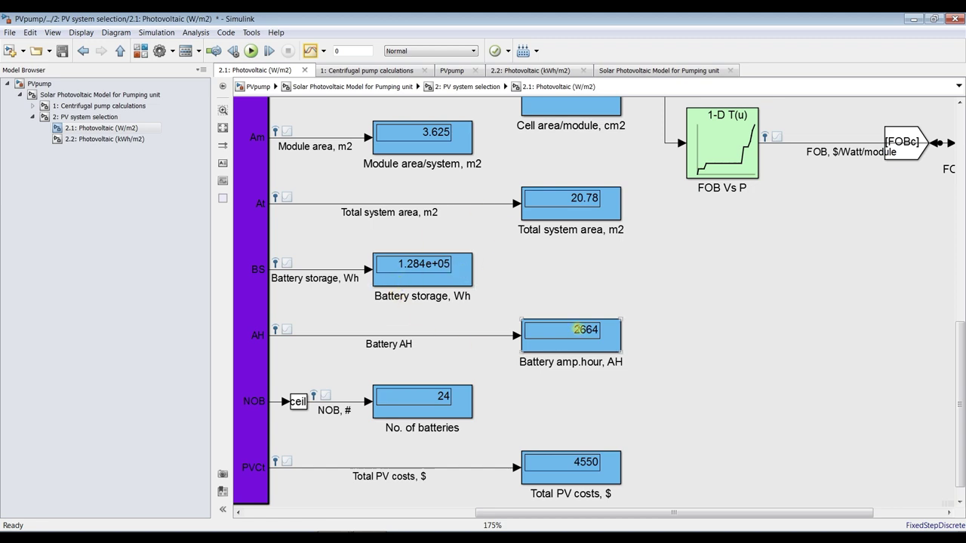
pyautogui.scroll(-1, 526, 473)
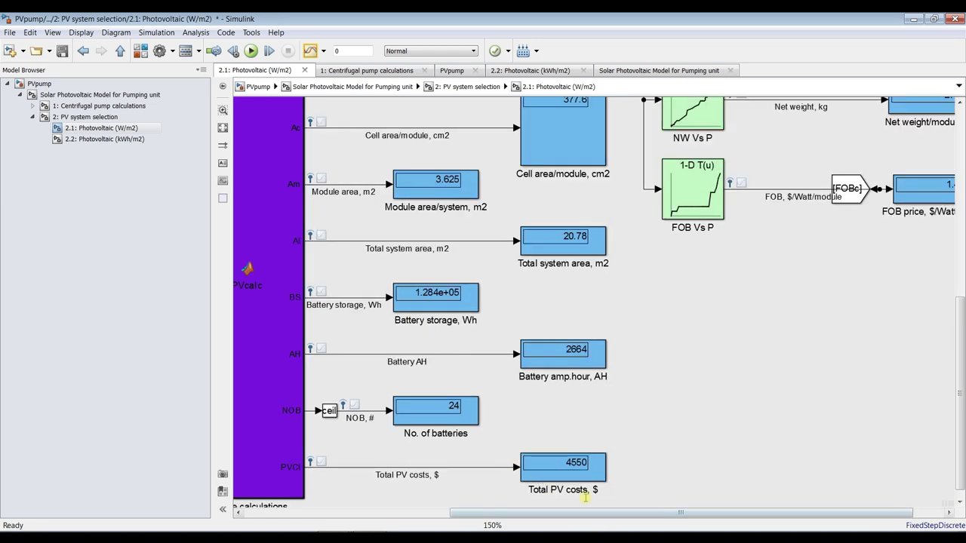
# Step: Check the total PV costs, the solar radiation selection and the operating condition of the 2.1: Photovoltaic (W/m2) block, keeping the values
pyautogui.scroll(2, 584, 468)
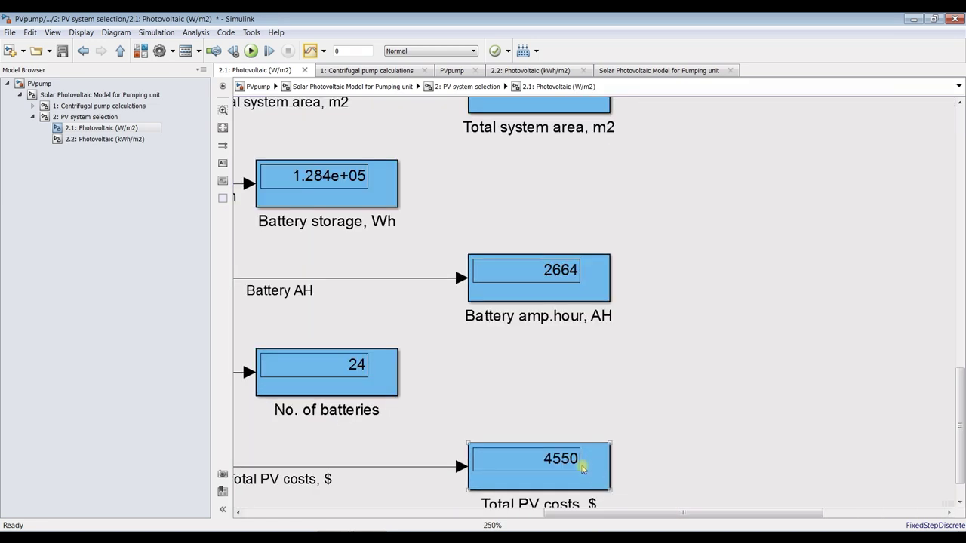
pyautogui.click(75, 95)
pyautogui.doubleClick(760, 186)
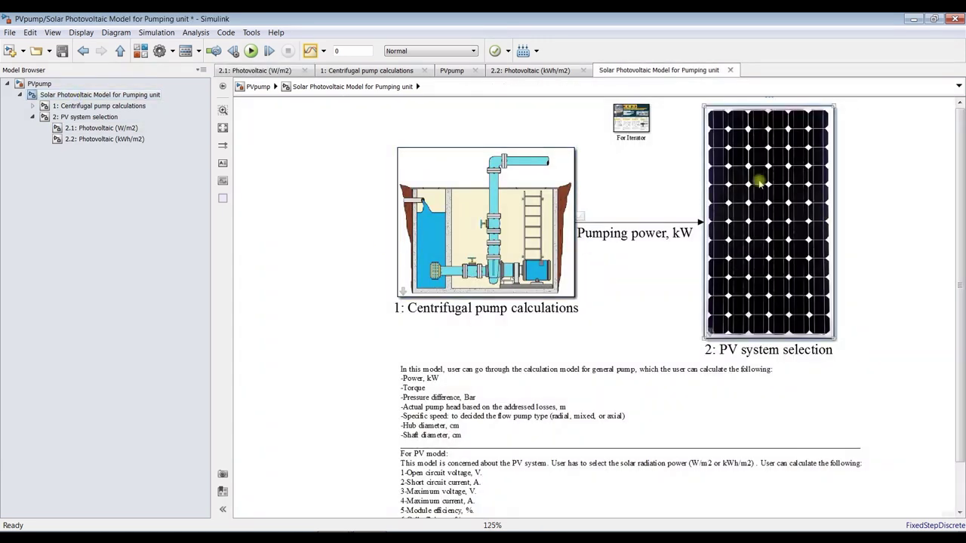
pyautogui.click(702, 395)
pyautogui.click(105, 118)
pyautogui.doubleClick(841, 202)
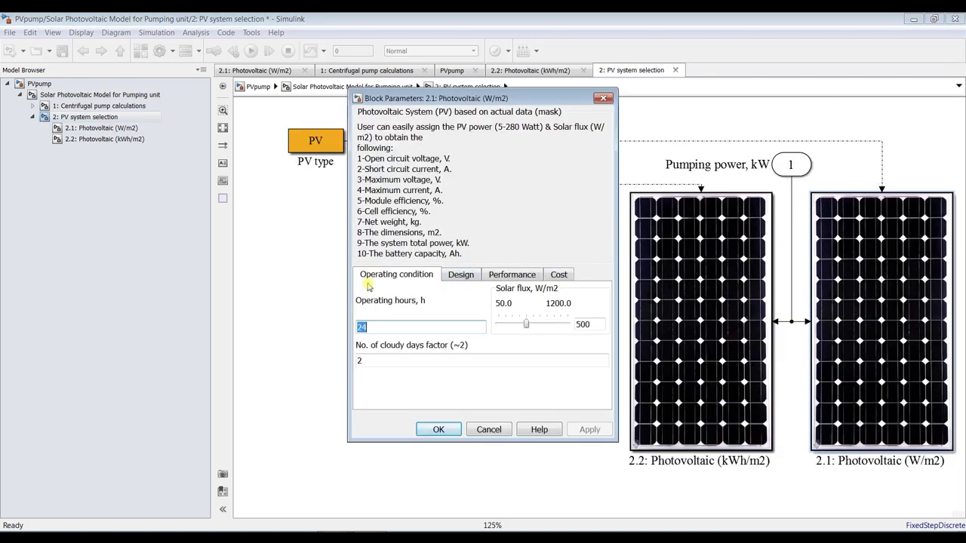
pyautogui.click(438, 429)
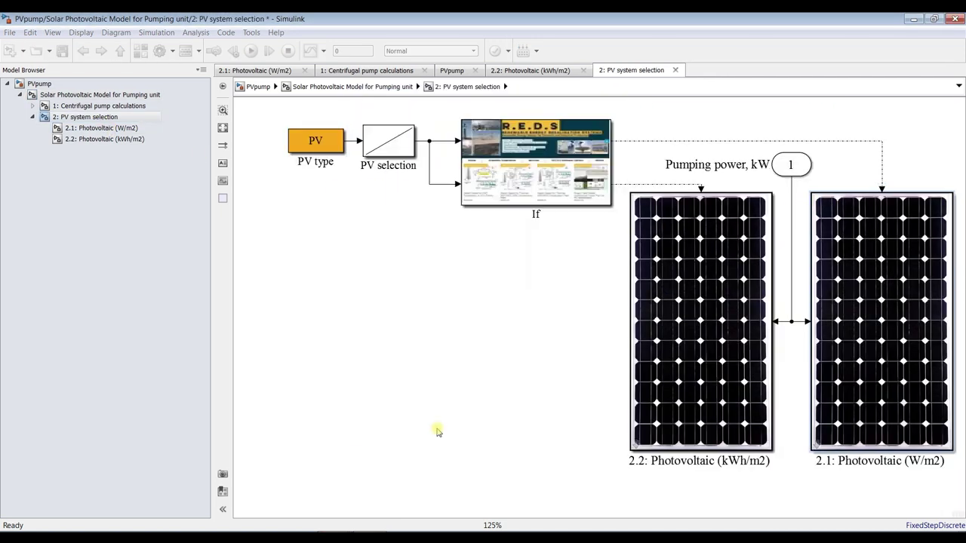
# Step: Narrow the PV selection, PV type and If blocks, move the first two closer to the If block, and fit the diagram to the view
pyautogui.click(366, 155)
pyautogui.moveTo(366, 154); pyautogui.dragTo(386, 155)
pyautogui.click(287, 153)
pyautogui.moveTo(287, 153); pyautogui.dragTo(349, 149)
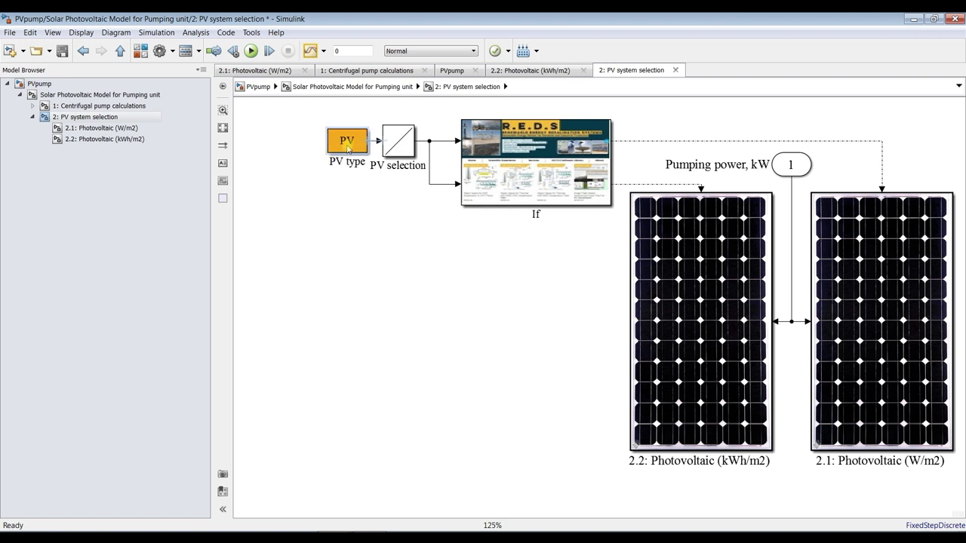
pyautogui.click(460, 204)
pyautogui.moveTo(460, 204); pyautogui.dragTo(496, 204)
pyautogui.click(400, 143)
pyautogui.moveTo(400, 143); pyautogui.dragTo(434, 143)
pyautogui.moveTo(350, 144); pyautogui.dragTo(377, 145)
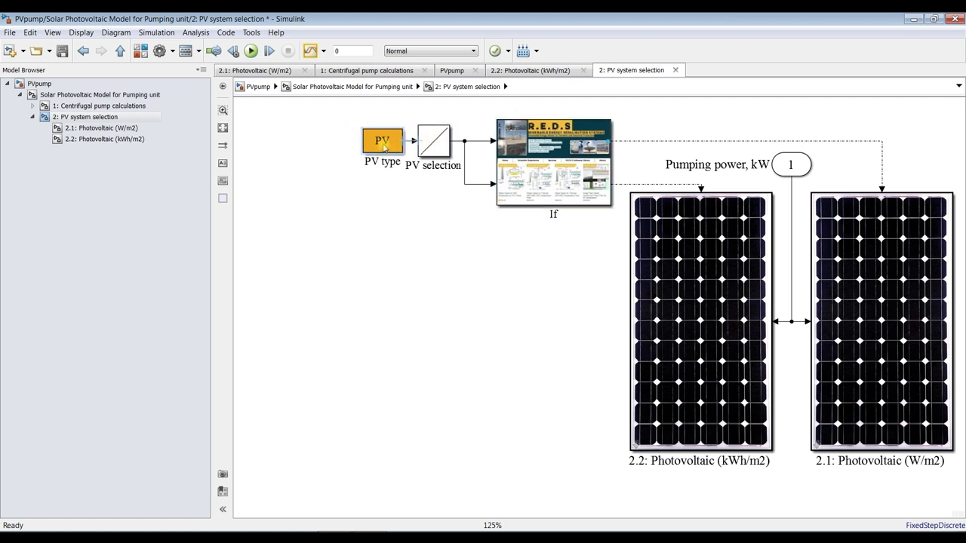
pyautogui.click(223, 128)
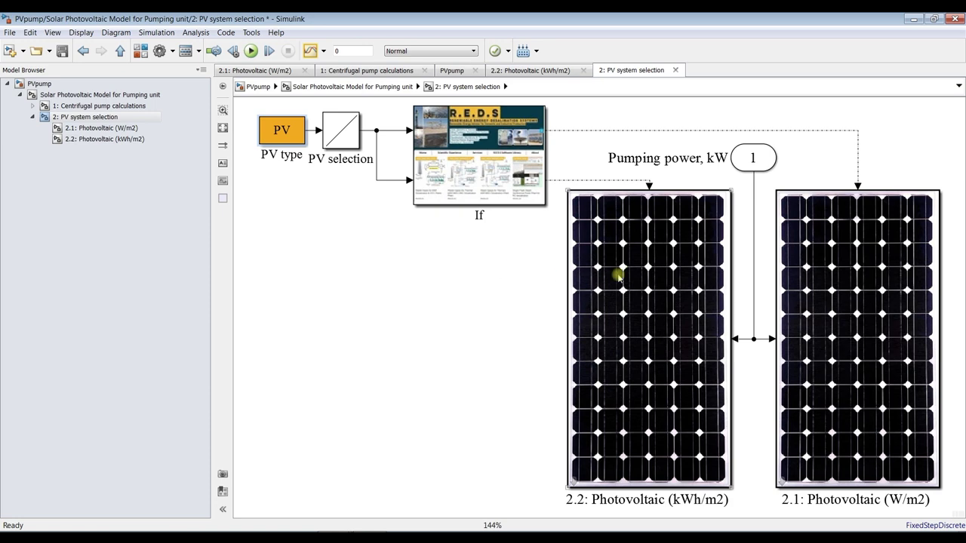
# Step: Set the operating hours of the 2.1: Photovoltaic (W/m2) block to 0
pyautogui.scroll(-1, 340, 183)
pyautogui.doubleClick(752, 254)
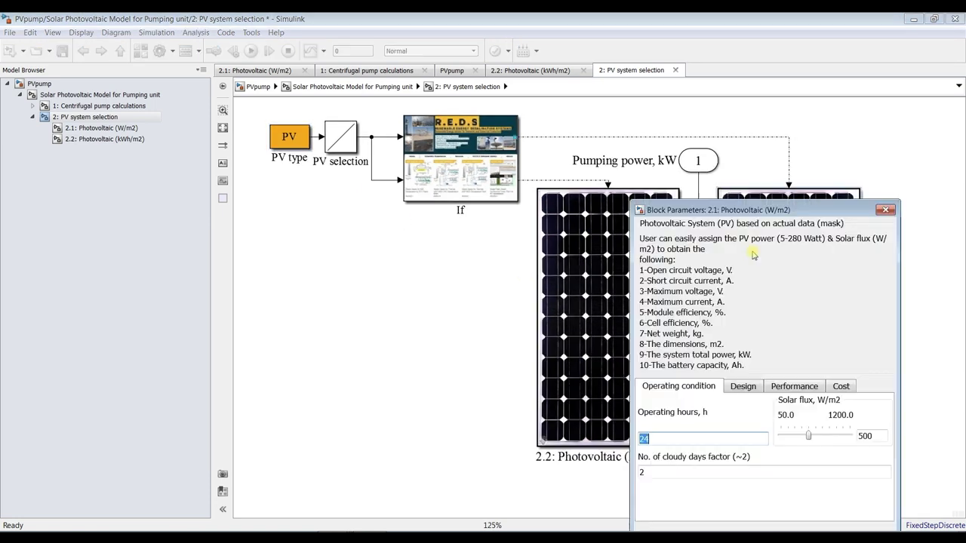
pyautogui.moveTo(739, 210); pyautogui.dragTo(645, 102)
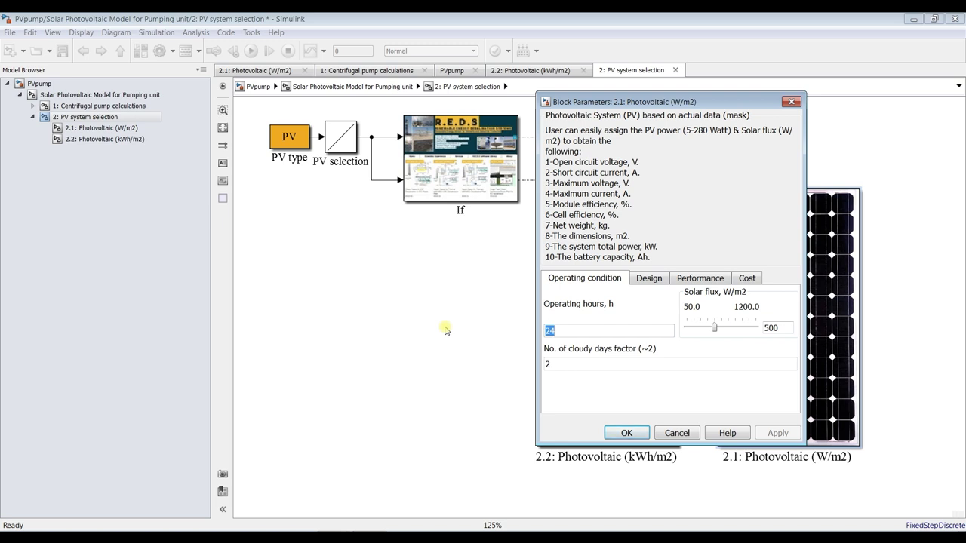
pyautogui.write('0')
pyautogui.click(771, 439)
pyautogui.click(611, 436)
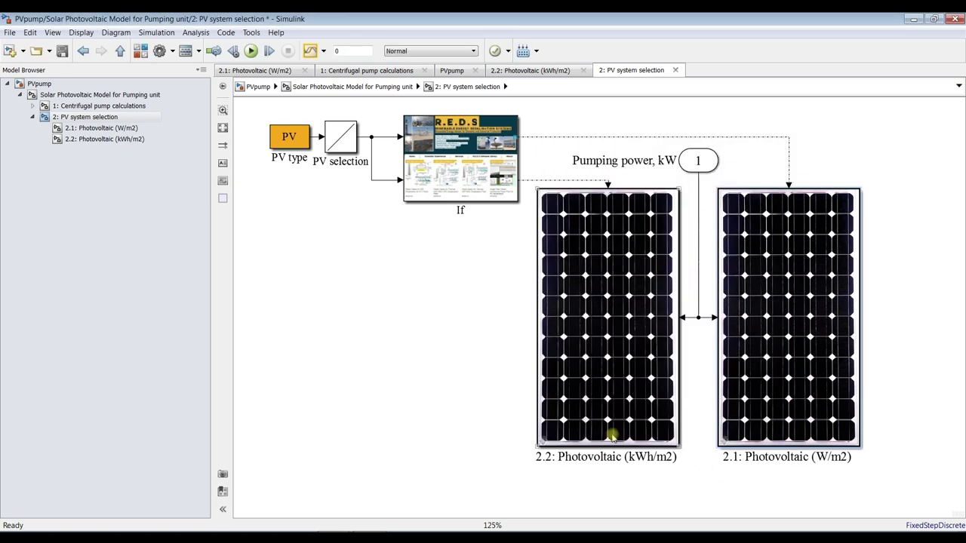
# Step: Rerun the simulation and examine the battery storage, amp-hour, number of batteries and total PV costs of the 2.1: Photovoltaic (W/m2) subsystem
pyautogui.click(96, 129)
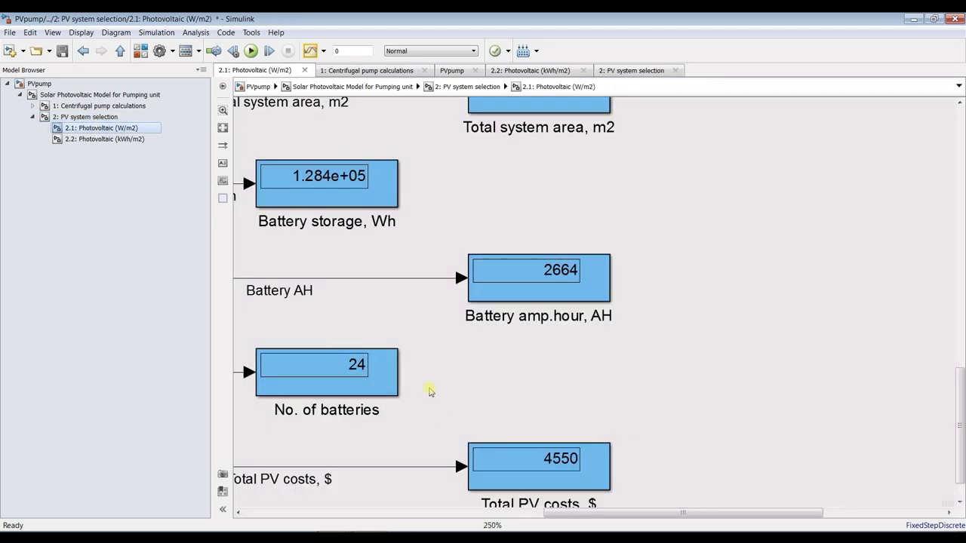
pyautogui.scroll(-2, 401, 354)
pyautogui.click(251, 51)
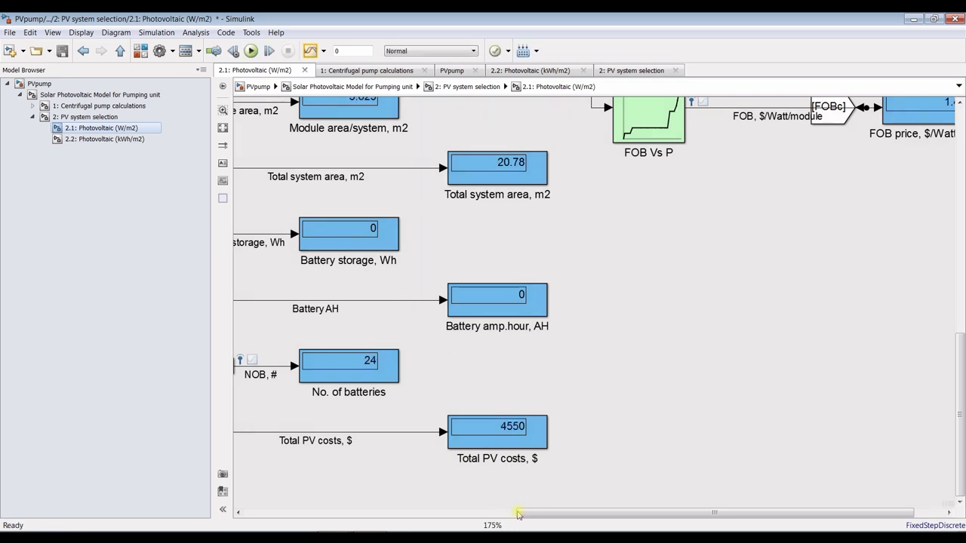
pyautogui.moveTo(553, 517); pyautogui.dragTo(354, 518)
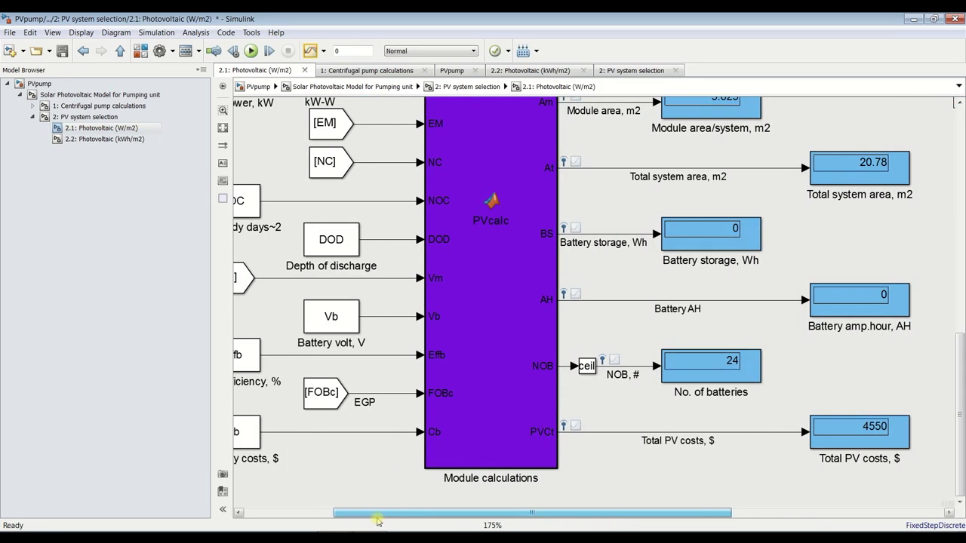
pyautogui.scroll(-2, 608, 197)
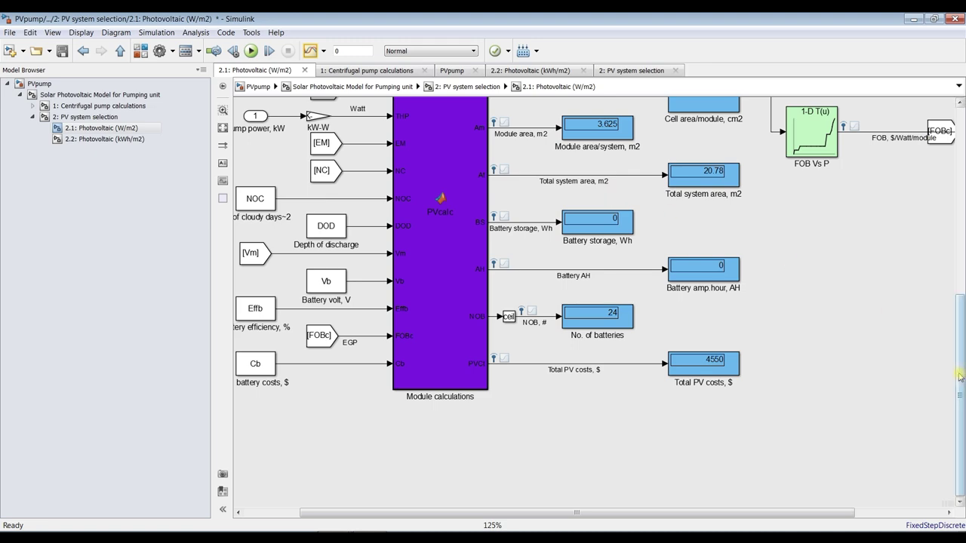
pyautogui.moveTo(960, 392); pyautogui.dragTo(960, 311)
# Step: Recheck the solar radiation selection and the operating hours of the 2.1: Photovoltaic (W/m2) block, keeping the values
pyautogui.click(90, 95)
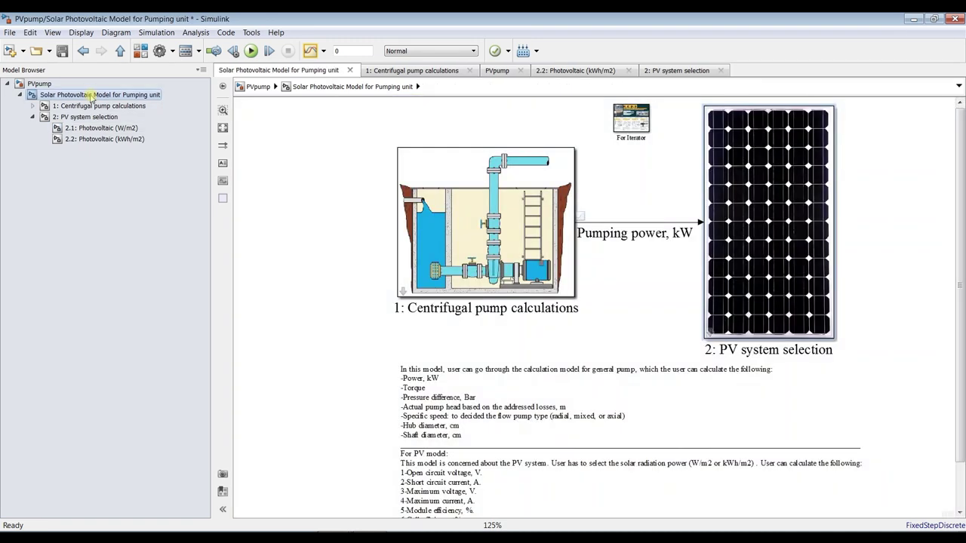
pyautogui.doubleClick(744, 181)
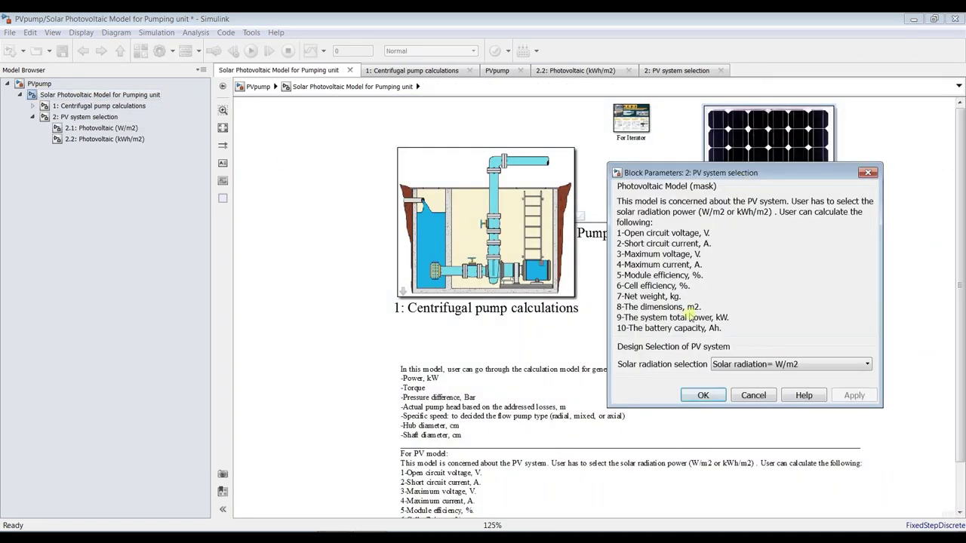
pyautogui.click(697, 394)
pyautogui.click(85, 117)
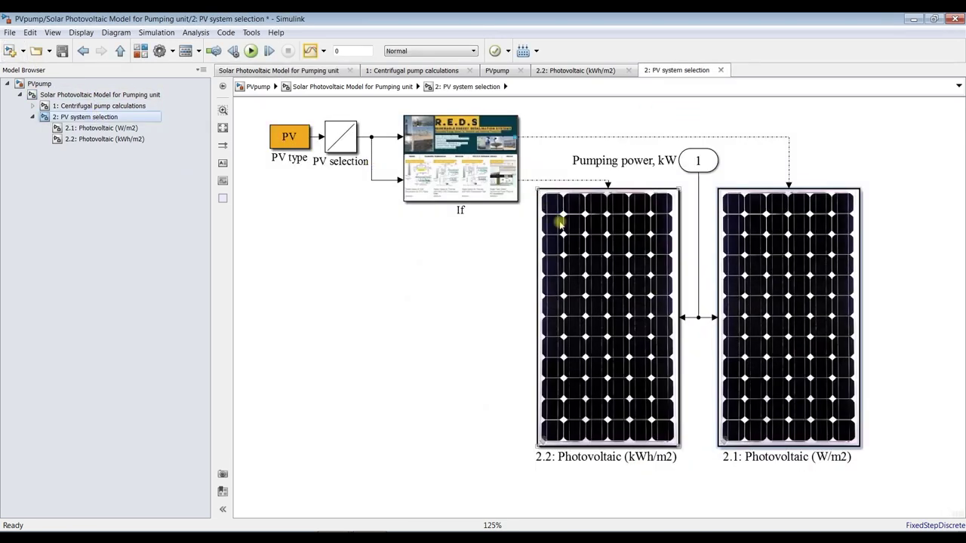
pyautogui.doubleClick(730, 258)
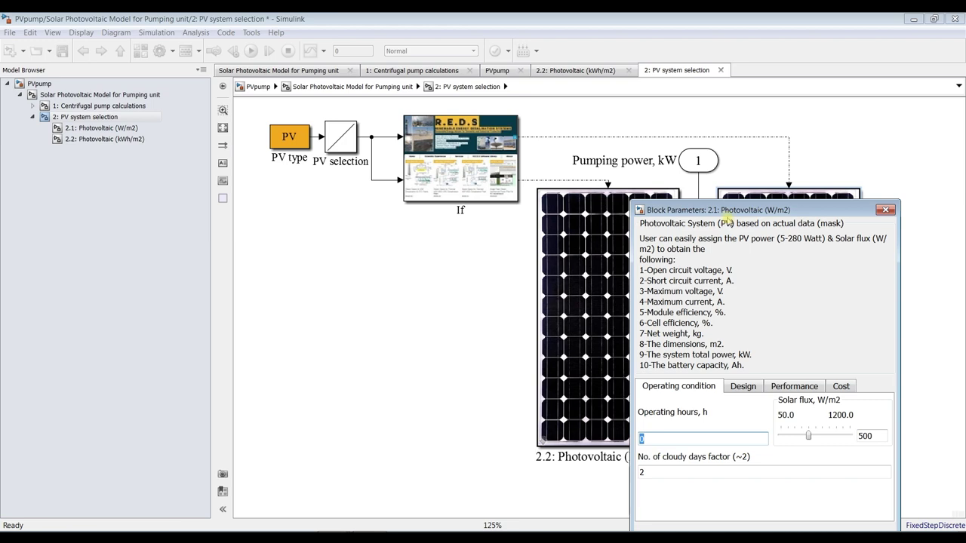
pyautogui.moveTo(726, 210); pyautogui.dragTo(380, 71)
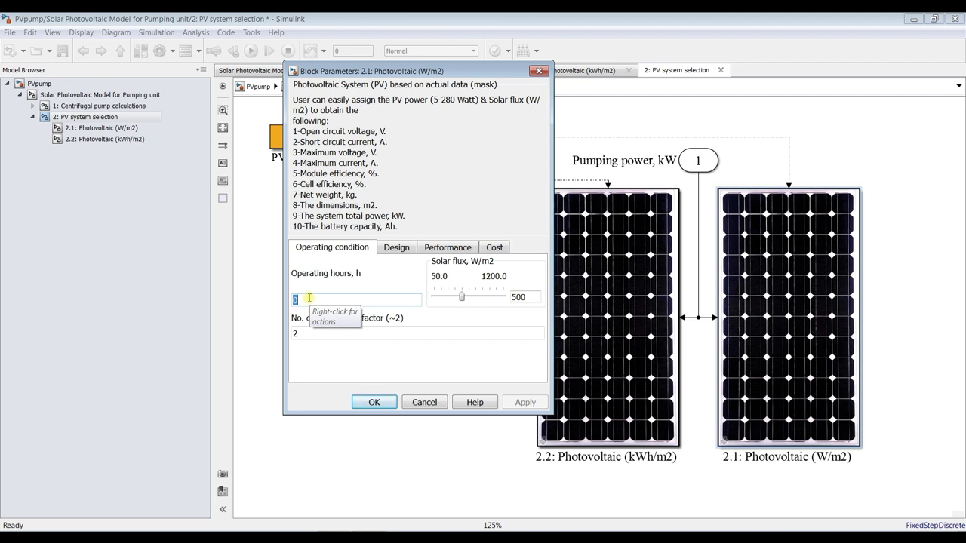
pyautogui.click(370, 403)
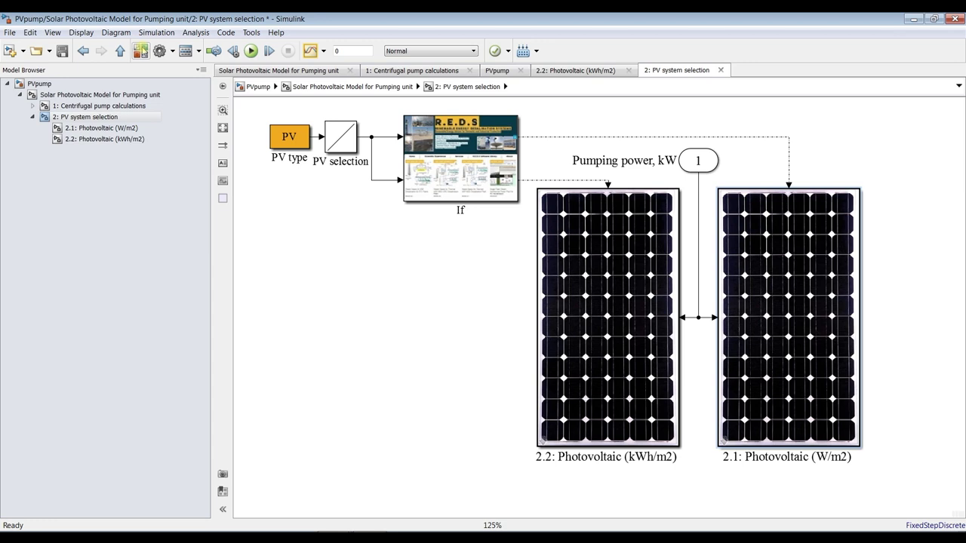
# Step: Add a Signal Builder block from the Simulink Sources library to the PV system selection diagram, below the PV selection block
pyautogui.click(141, 50)
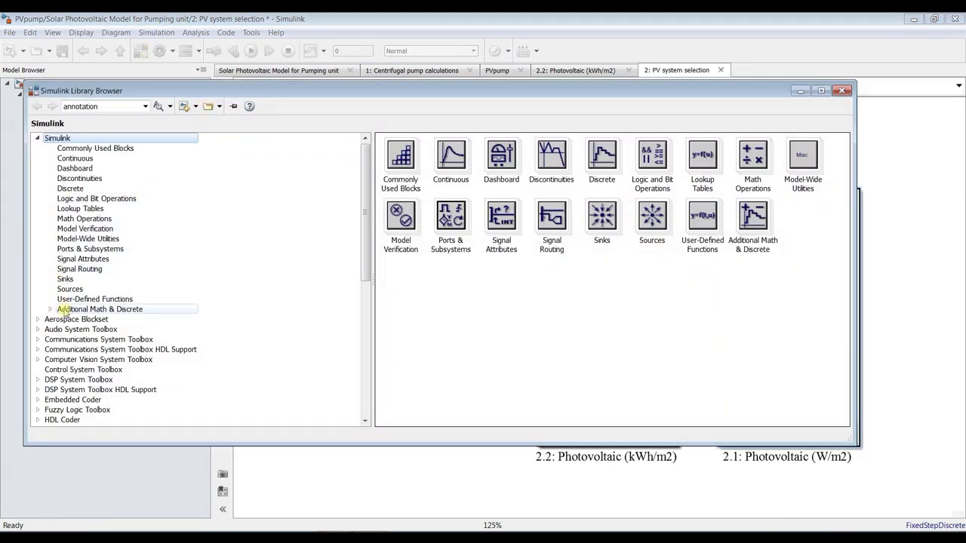
pyautogui.click(68, 290)
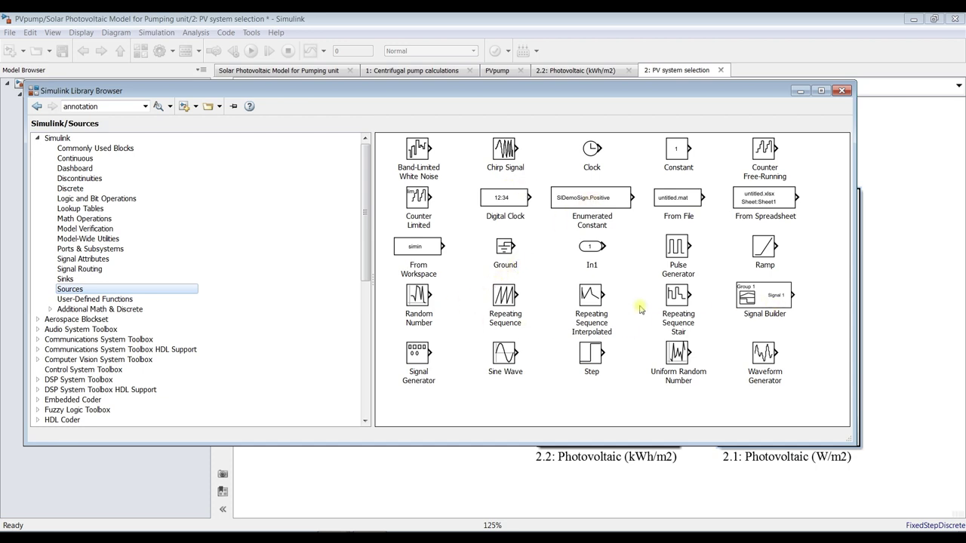
pyautogui.click(765, 302)
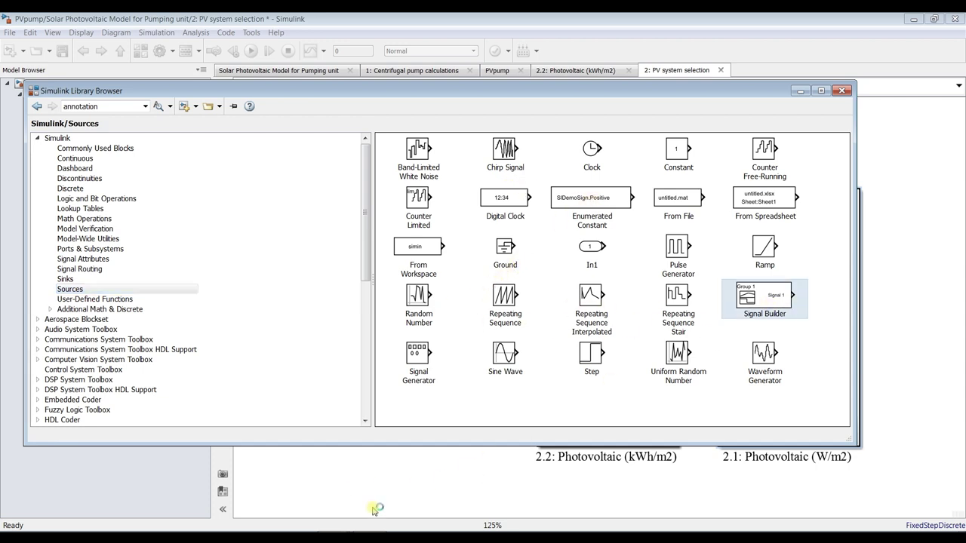
pyautogui.moveTo(385, 470); pyautogui.dragTo(340, 472)
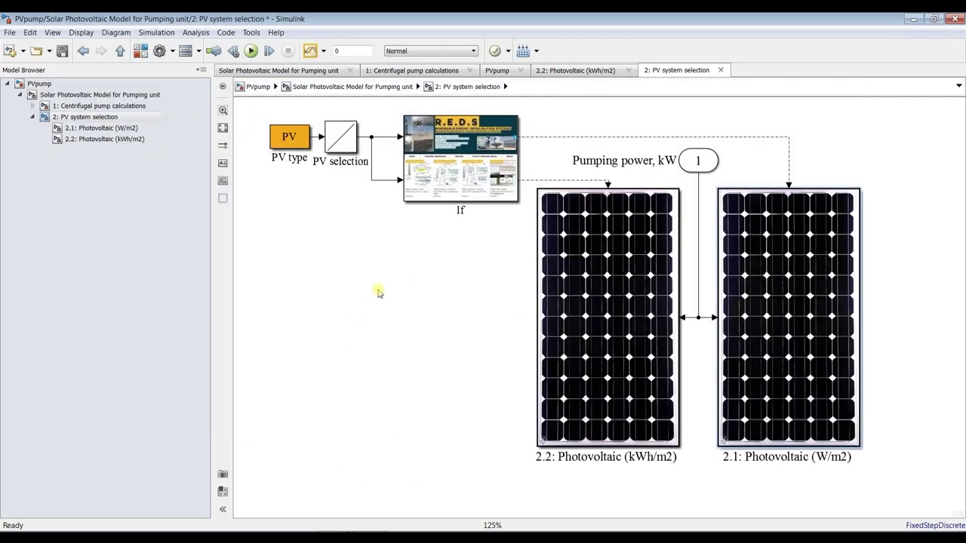
pyautogui.moveTo(331, 474); pyautogui.dragTo(340, 266)
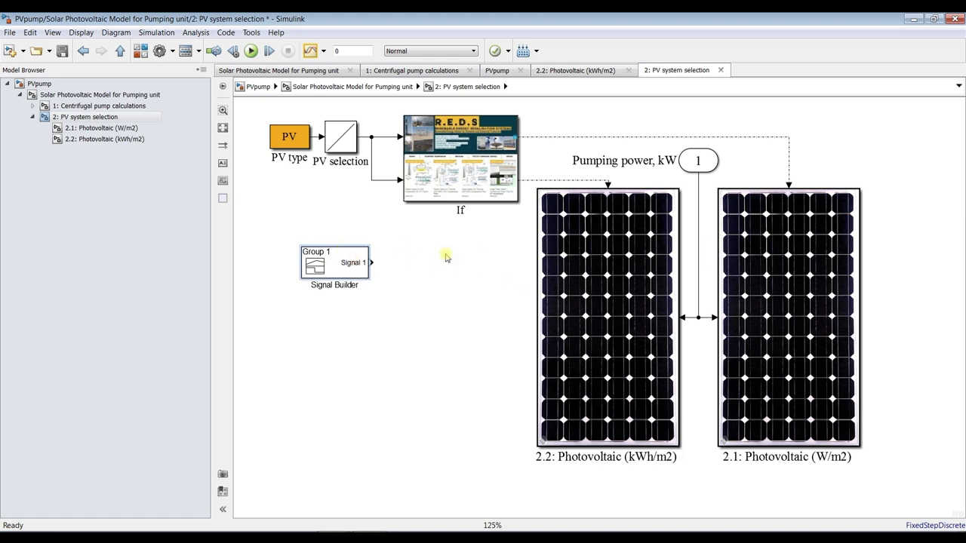
# Step: View the design and performance parameters of the 2.1: Photovoltaic (W/m2) block, and close them without changes
pyautogui.click(787, 255)
pyautogui.doubleClick(787, 255)
pyautogui.click(747, 385)
pyautogui.click(798, 386)
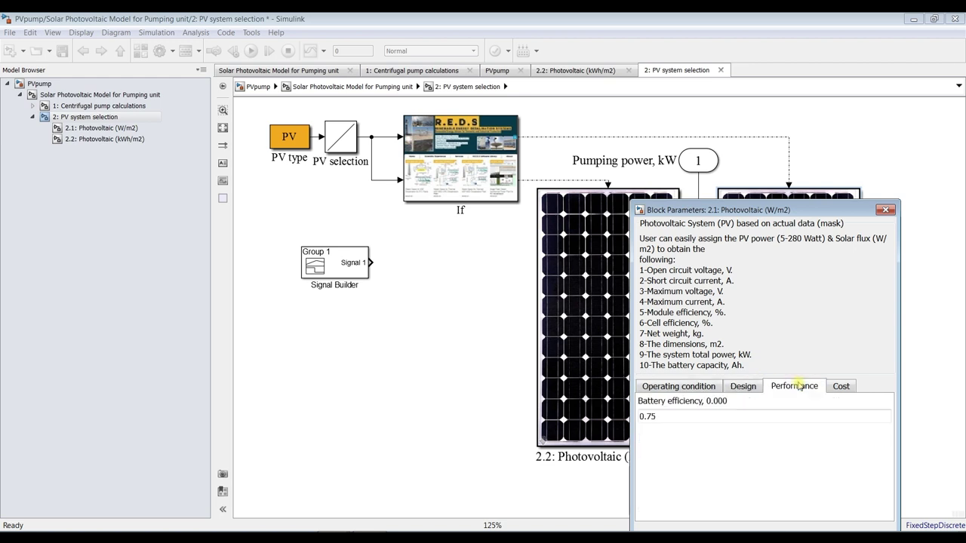
pyautogui.click(888, 210)
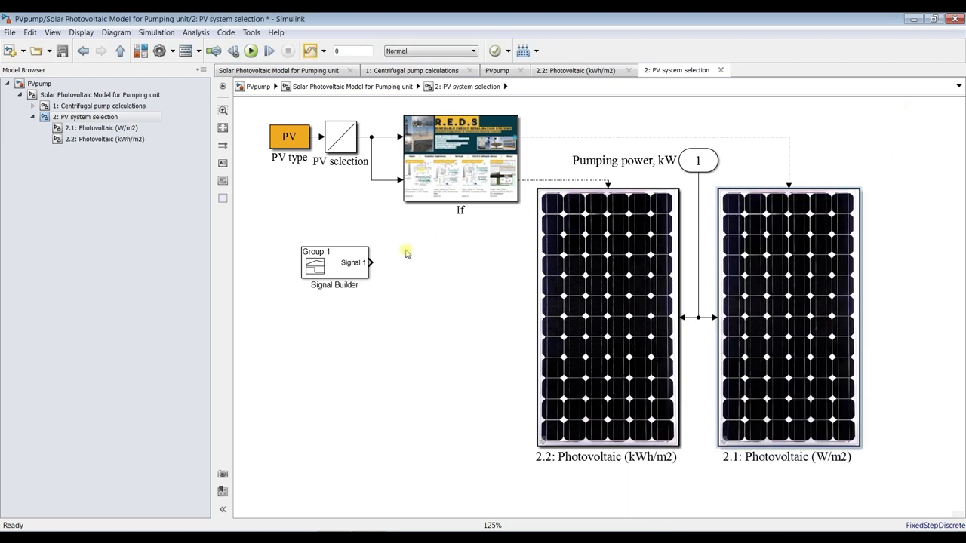
# Step: Reshape Signal 1 in the Signal Builder, raising the lower 4-second point to about 0.7 and lowering the upper 6-second point to about 0.4
pyautogui.click(351, 259)
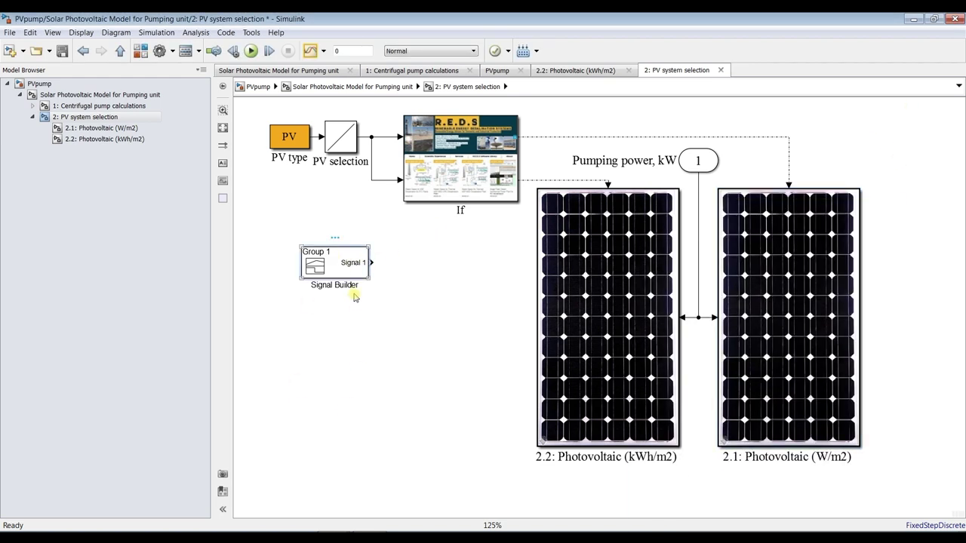
pyautogui.doubleClick(344, 268)
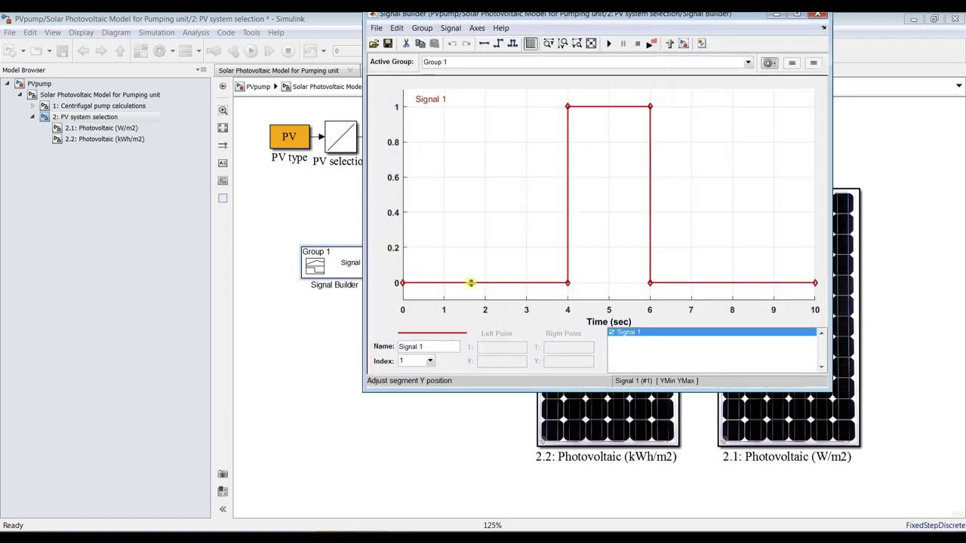
pyautogui.moveTo(568, 283); pyautogui.dragTo(544, 157)
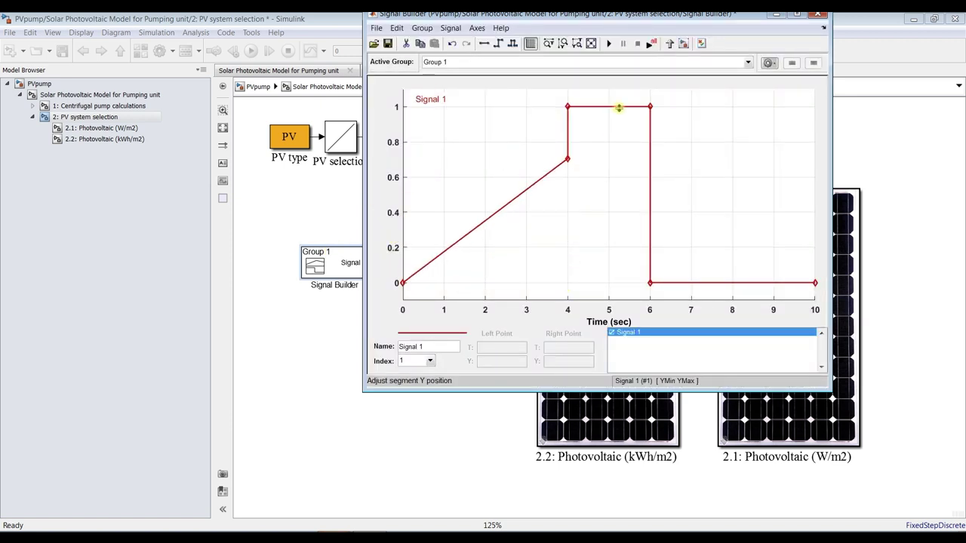
pyautogui.moveTo(650, 106); pyautogui.dragTo(604, 214)
pyautogui.click(528, 294)
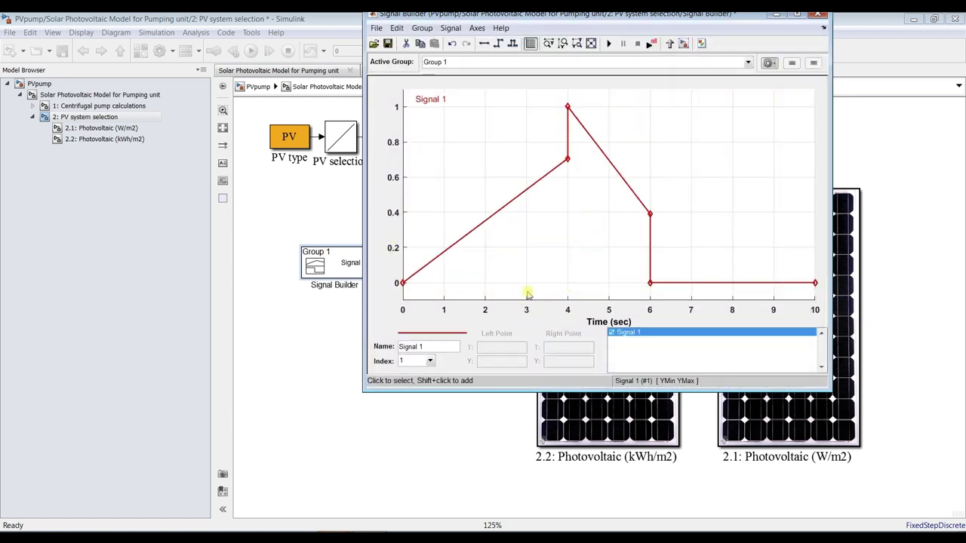
pyautogui.click(818, 14)
# Step: Delete the Signal Builder block, and save the model with a simulation stop time of inf
pyautogui.moveTo(414, 243); pyautogui.dragTo(270, 316)
pyautogui.press('Delete')
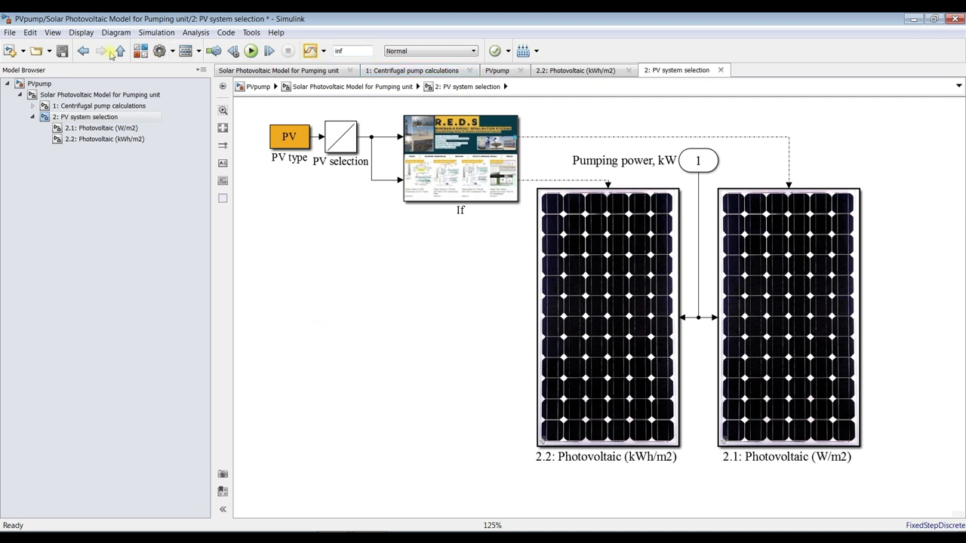
pyautogui.click(62, 52)
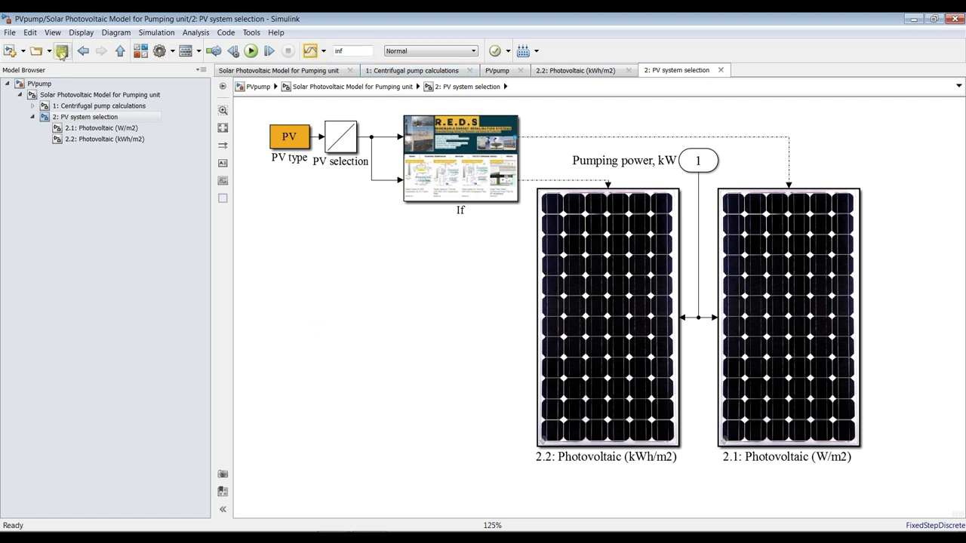
# Step: Open the parameters of the 1: Centrifugal pump calculations block from the pumping unit diagram, and close the Simulink Library Browser
pyautogui.click(86, 95)
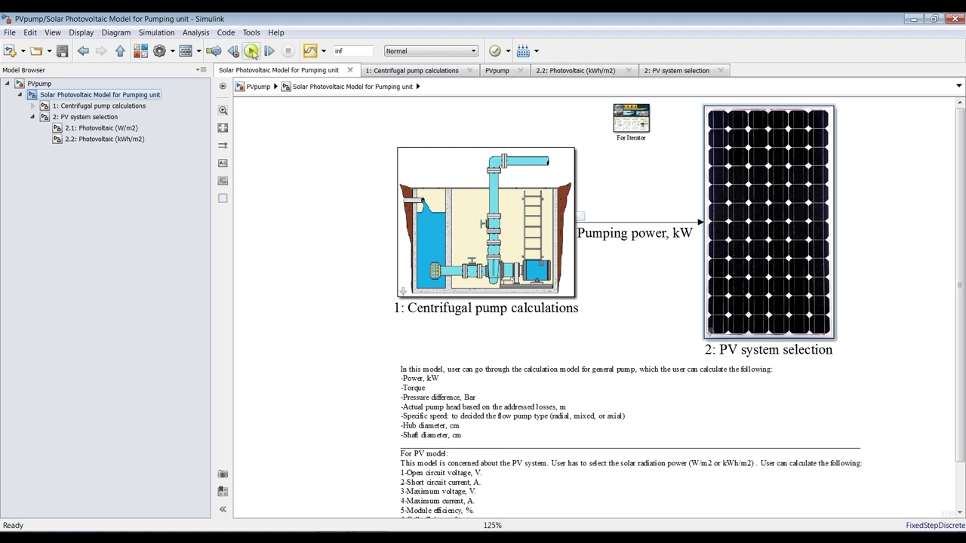
pyautogui.doubleClick(445, 202)
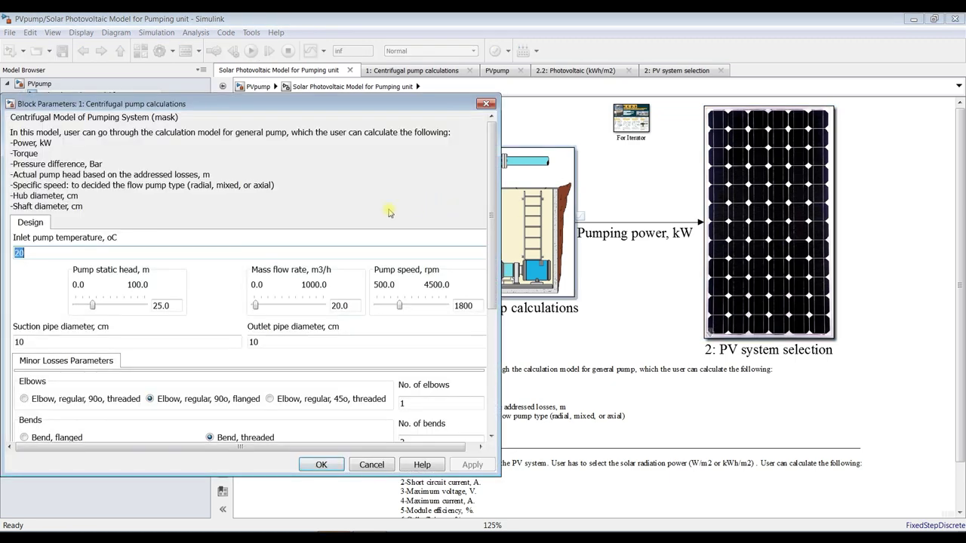
pyautogui.moveTo(418, 105); pyautogui.dragTo(607, 153)
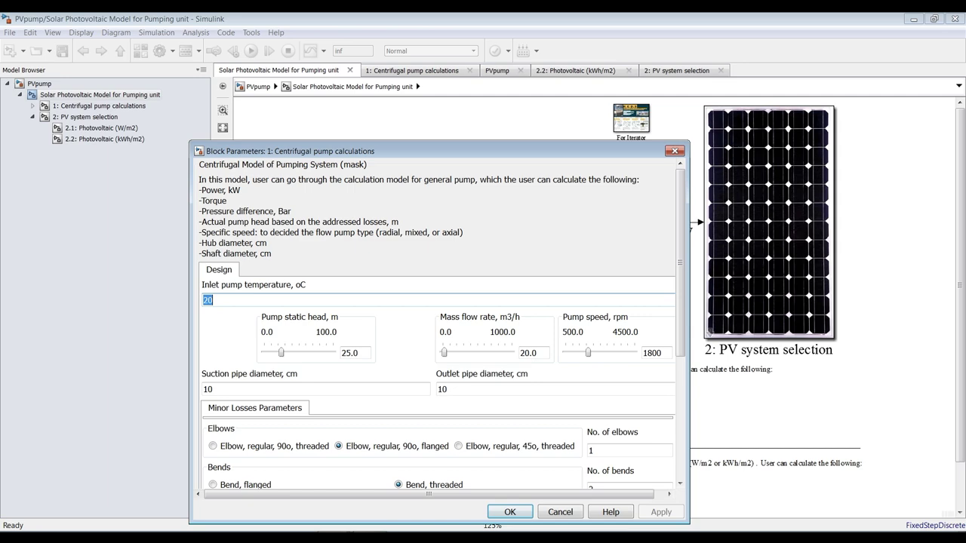
pyautogui.click(334, 538)
pyautogui.click(360, 498)
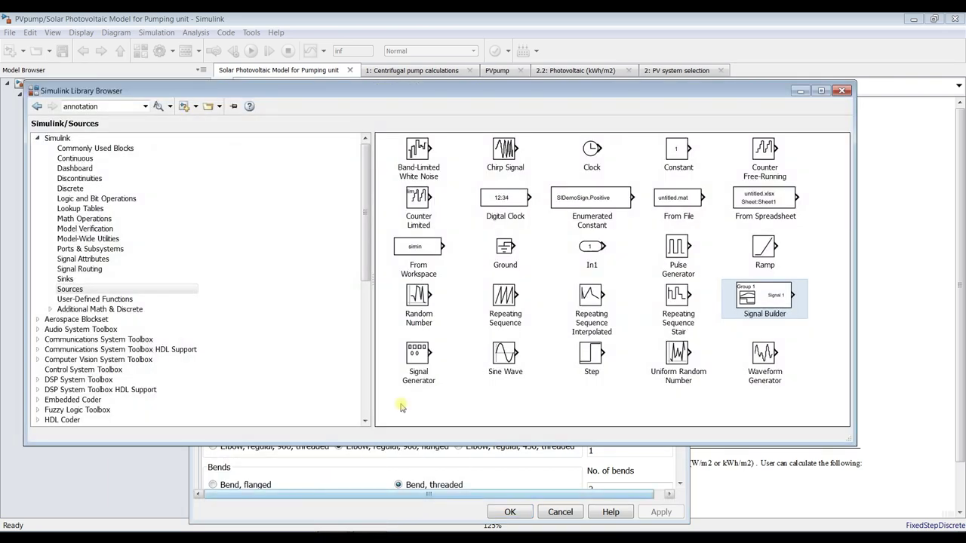
pyautogui.click(842, 92)
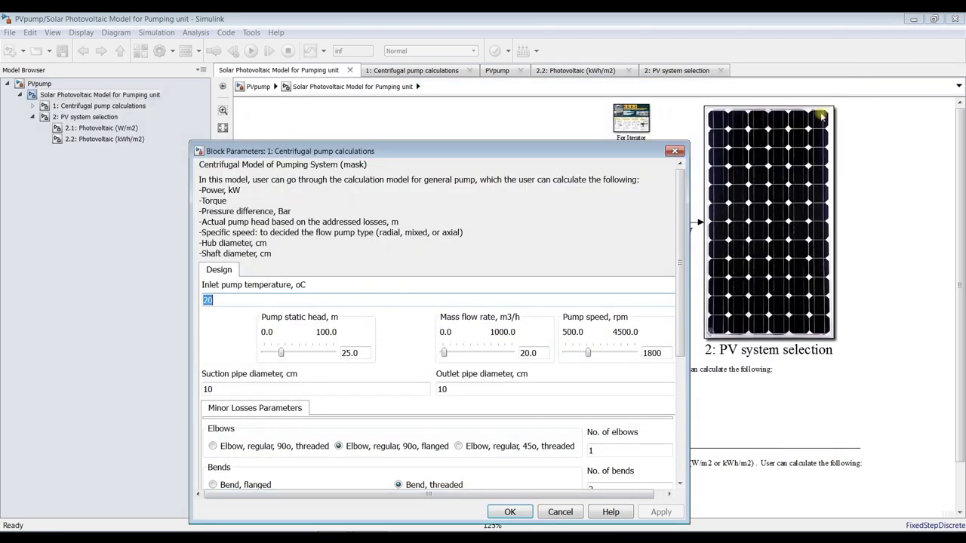
pyautogui.click(895, 226)
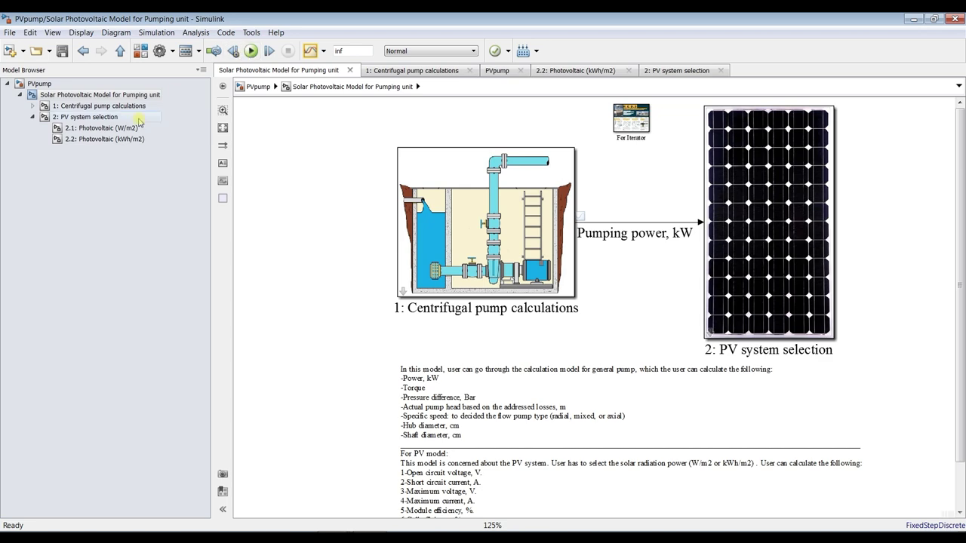
# Step: Run the simulation from the 1: Centrifugal pump calculations diagram, keeping the pump parameters dialog open beside its result displays
pyautogui.click(99, 106)
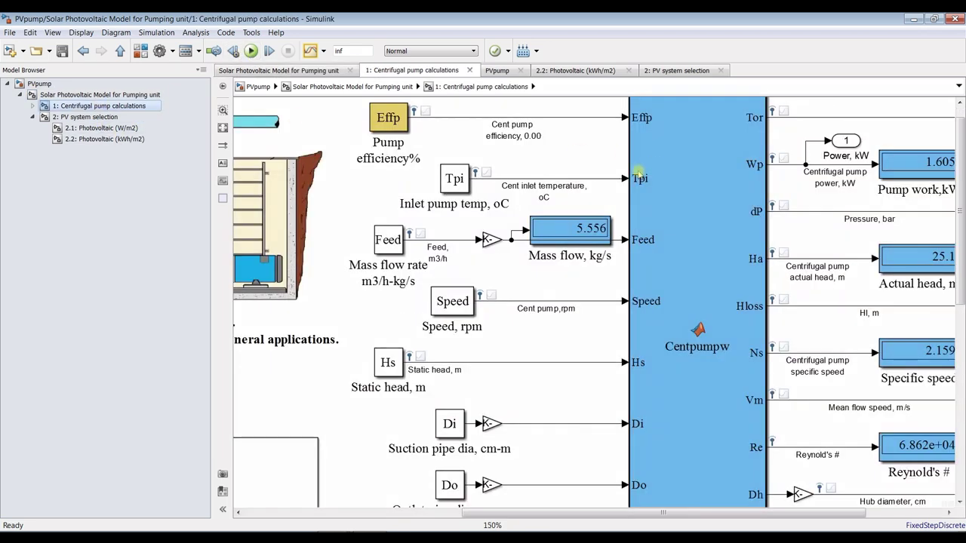
pyautogui.moveTo(660, 516); pyautogui.dragTo(741, 517)
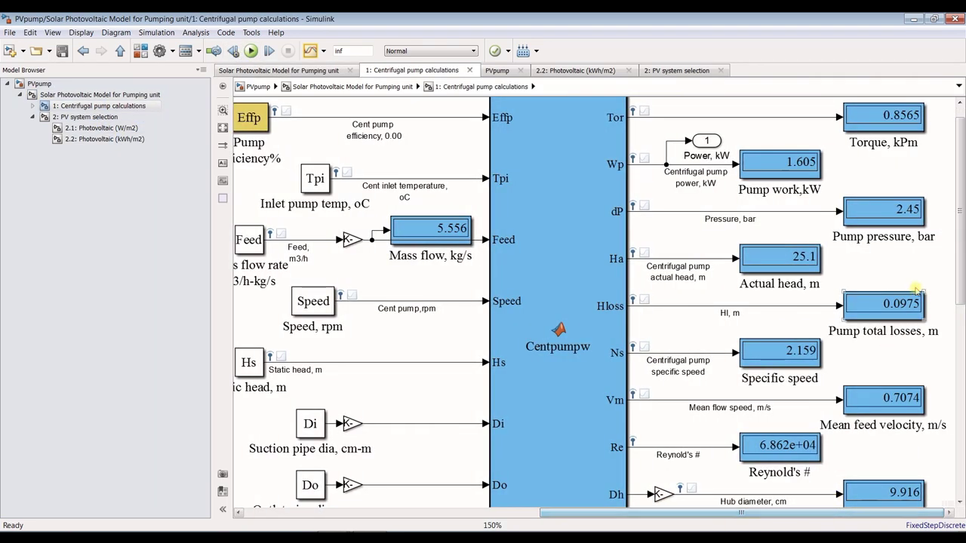
pyautogui.moveTo(964, 260); pyautogui.dragTo(963, 250)
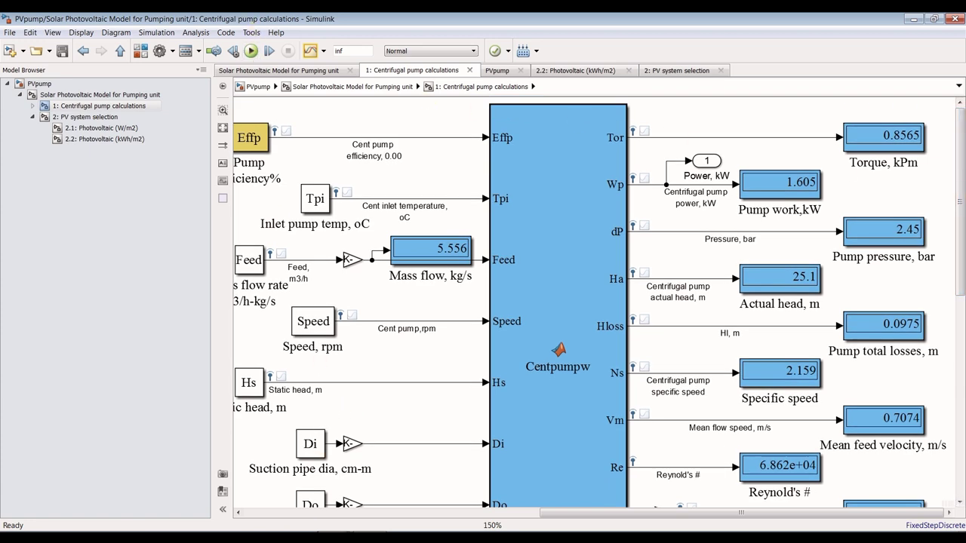
pyautogui.click(252, 51)
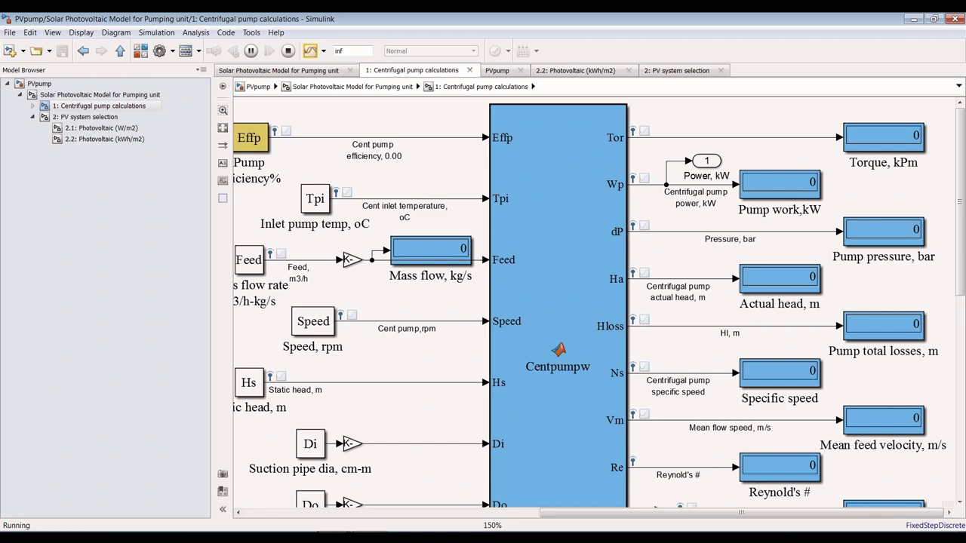
pyautogui.click(339, 519)
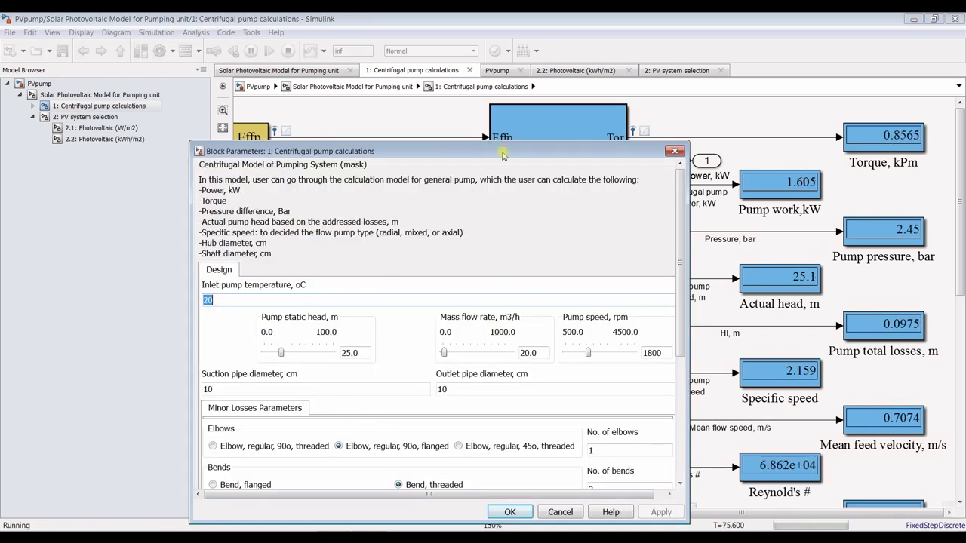
pyautogui.moveTo(501, 151); pyautogui.dragTo(288, 53)
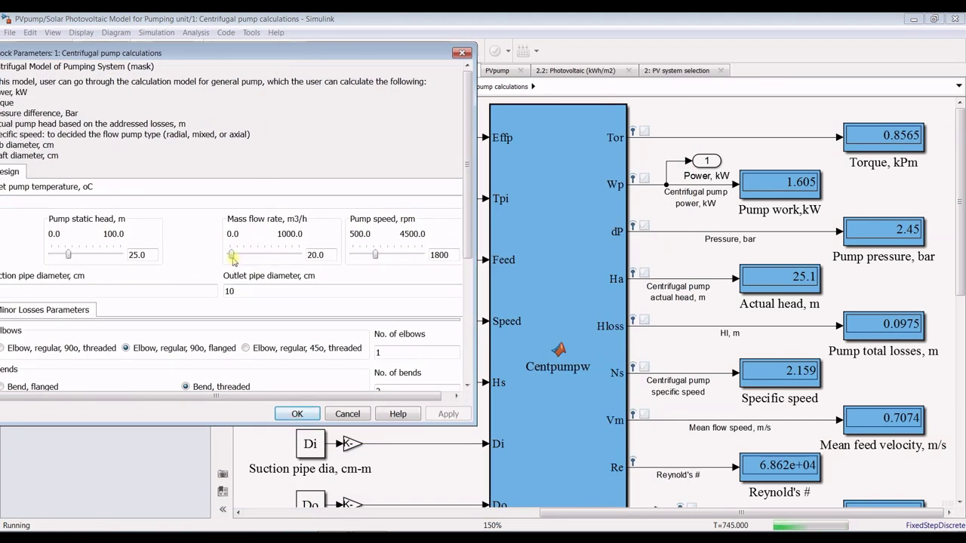
# Step: Raise the pump's mass flow rate to 130 m3/h while the simulation is running
pyautogui.press('Right')
pyautogui.press('Right')
pyautogui.press('Right')
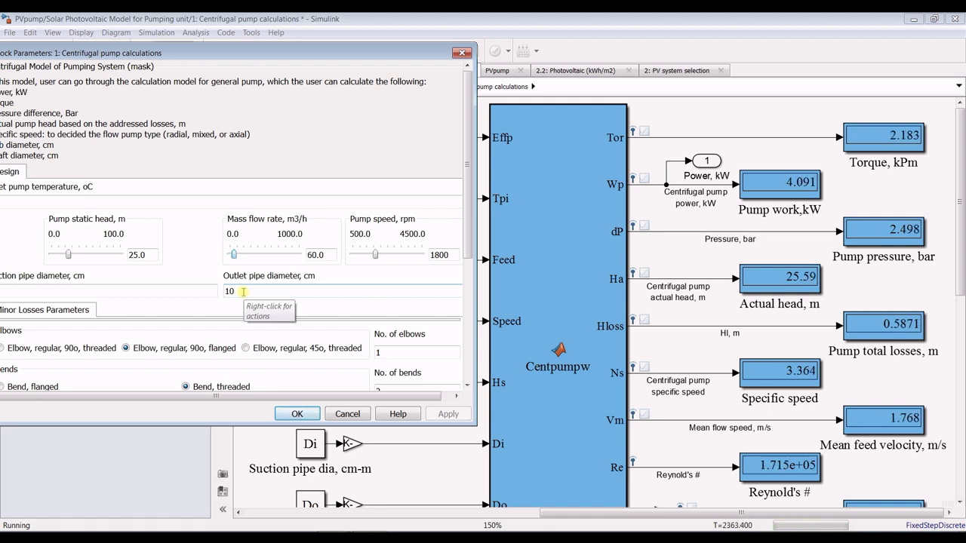
pyautogui.press('Right')
pyautogui.press('Right')
pyautogui.press('Right')
pyautogui.press('Right')
pyautogui.press('Right')
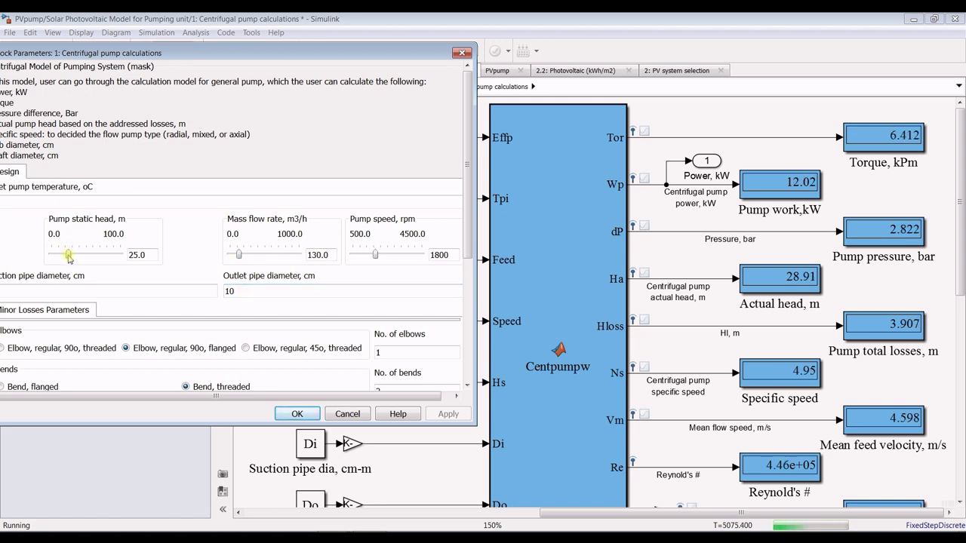
# Step: Raise the pump static head to 51 m and the pump speed to 1900 rpm during the running simulation
pyautogui.moveTo(69, 256); pyautogui.dragTo(70, 258)
pyautogui.press('Right')
pyautogui.press('Right')
pyautogui.press('Right')
pyautogui.press('Right')
pyautogui.press('Right')
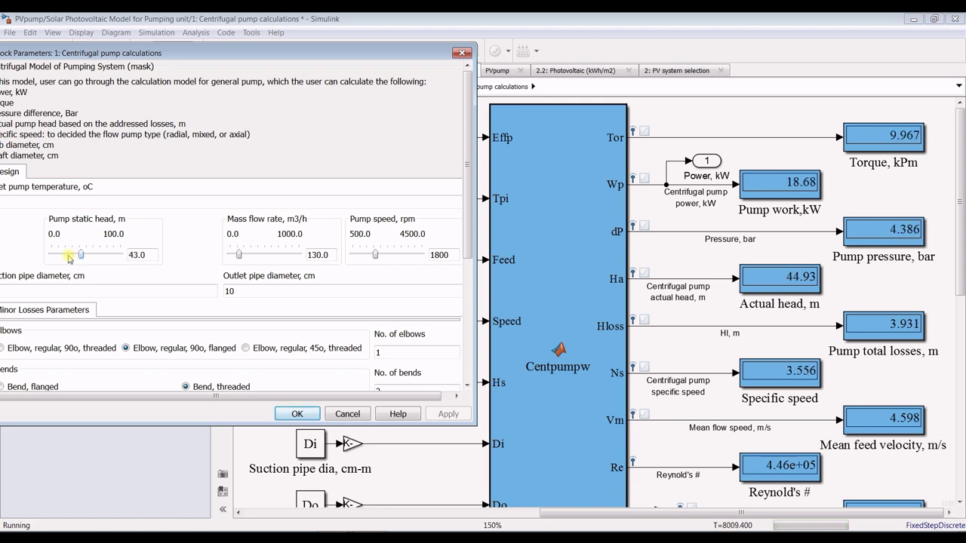
pyautogui.press('Right')
pyautogui.press('Right')
pyautogui.press('Right')
pyautogui.press('Right')
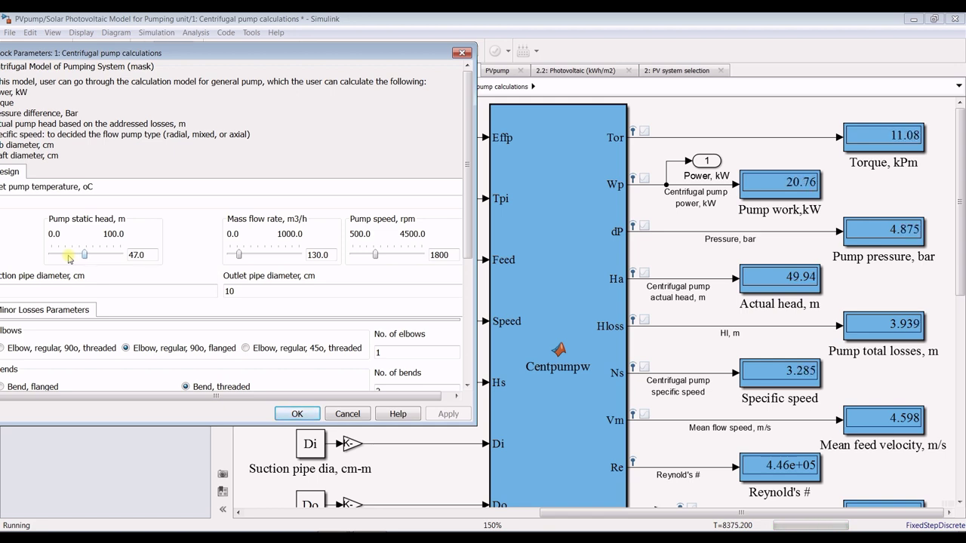
pyautogui.press('Right')
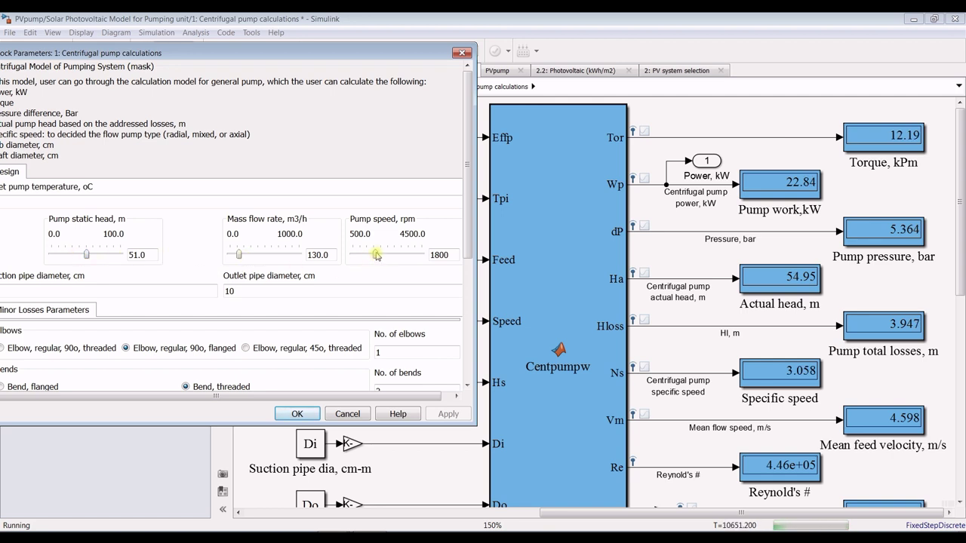
pyautogui.moveTo(377, 255); pyautogui.dragTo(377, 256)
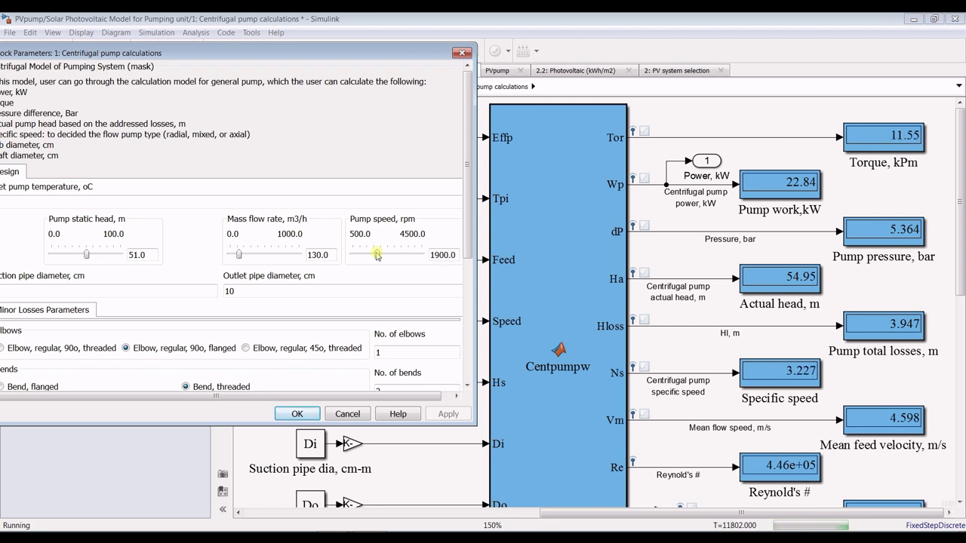
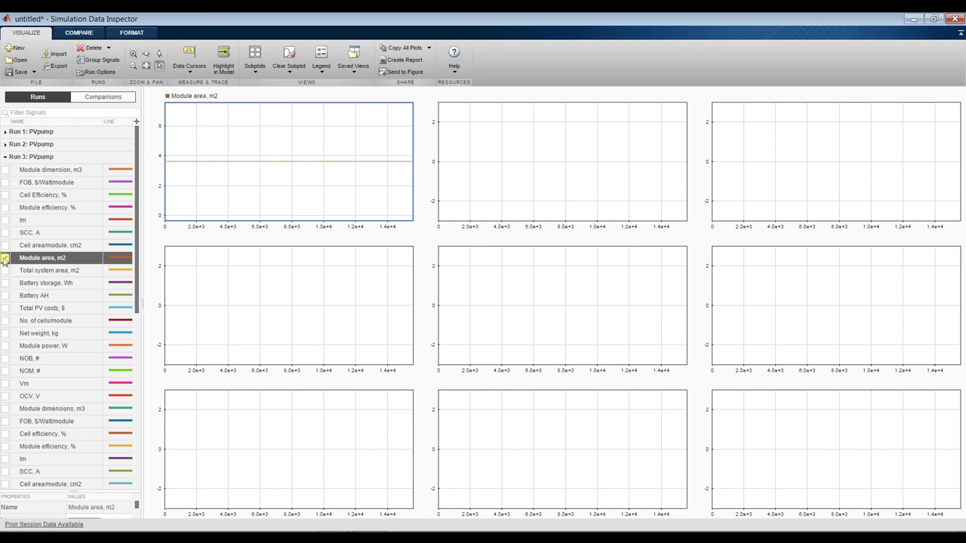
# Step: In the Simulation Data Inspector, replace Module area with Run 3's Total system area in the first subplot and plot Total PV costs in the second
pyautogui.click(5, 258)
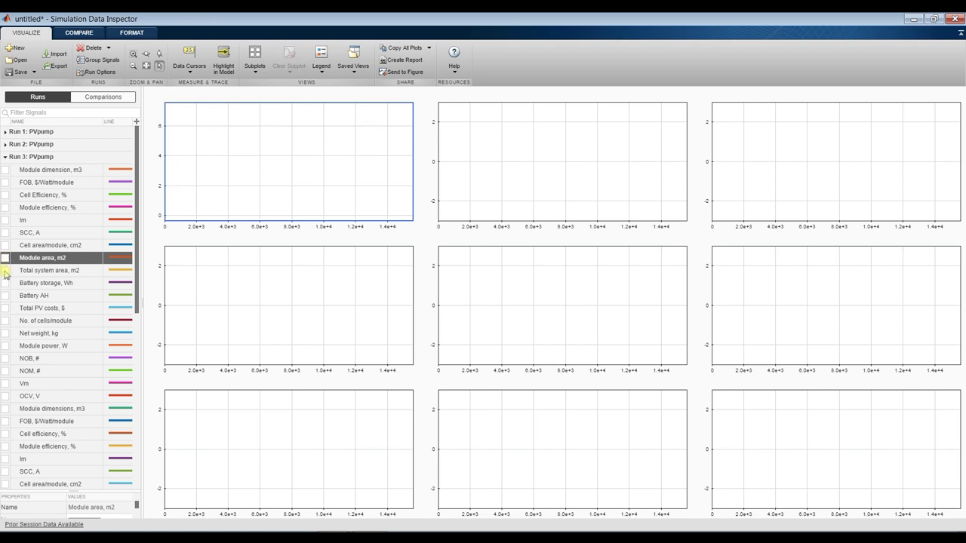
pyautogui.click(6, 271)
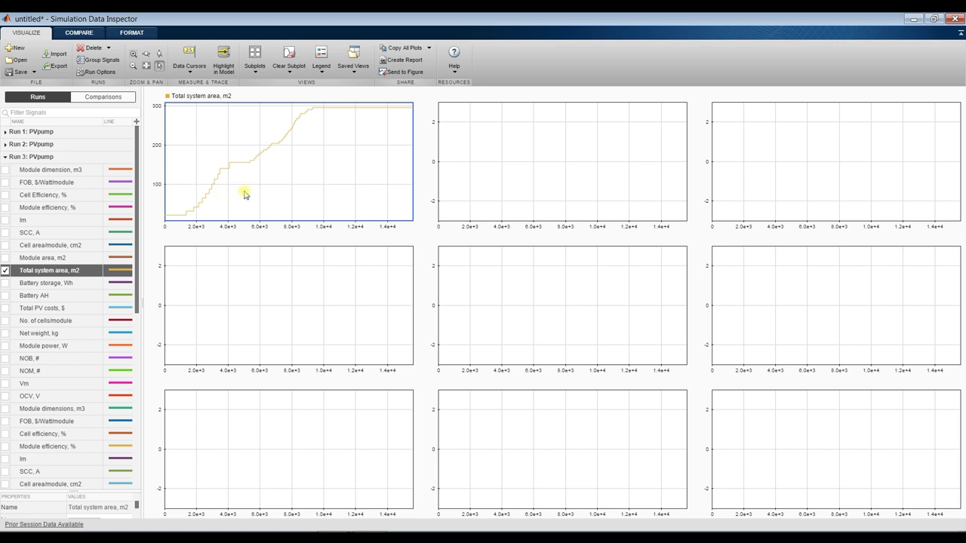
pyautogui.click(510, 143)
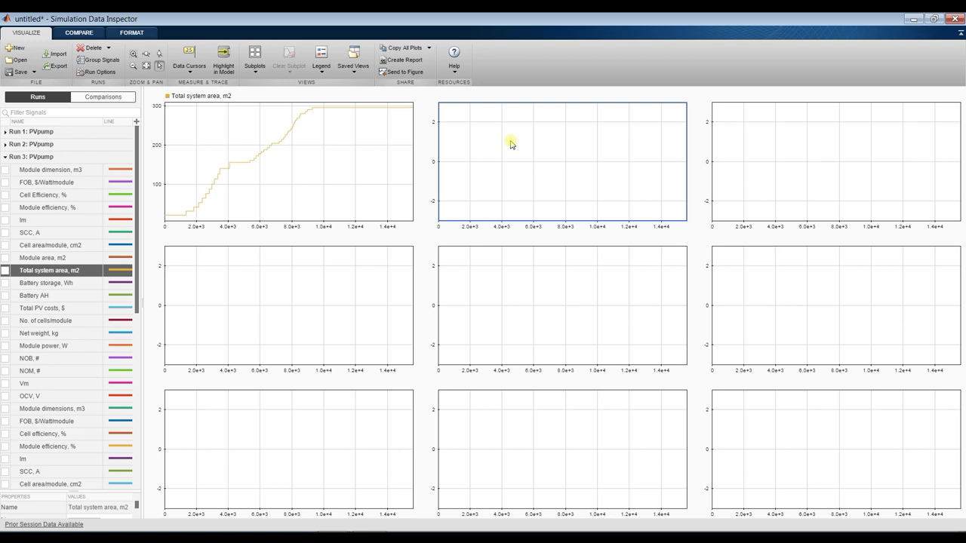
pyautogui.click(6, 283)
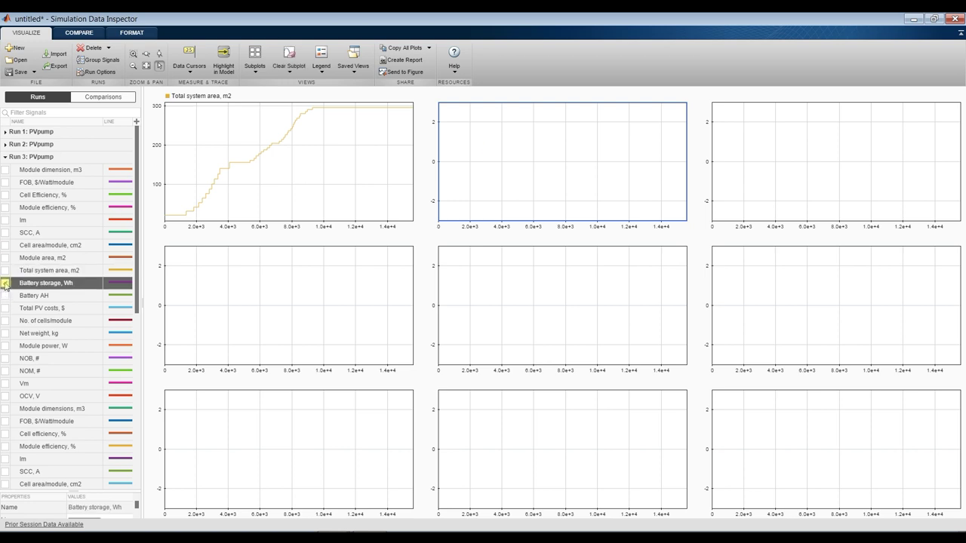
pyautogui.click(5, 283)
pyautogui.click(5, 283)
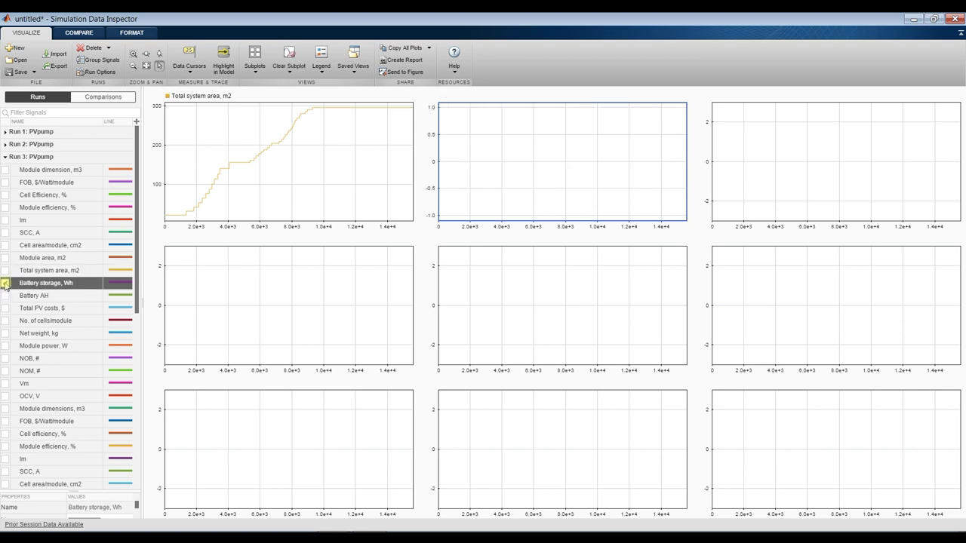
pyautogui.click(6, 283)
pyautogui.click(5, 308)
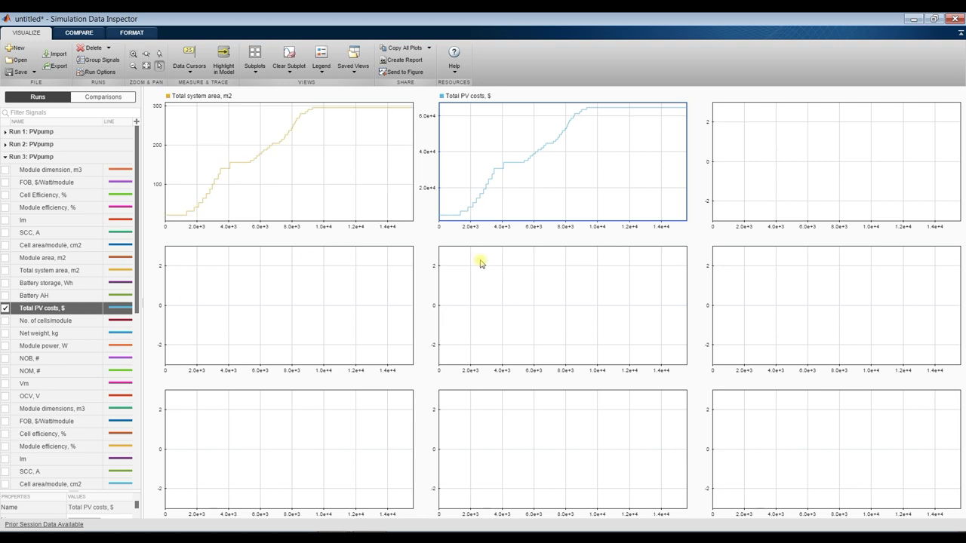
# Step: Plot Run 3's Static head, m signal in the third subplot of the first row
pyautogui.click(830, 166)
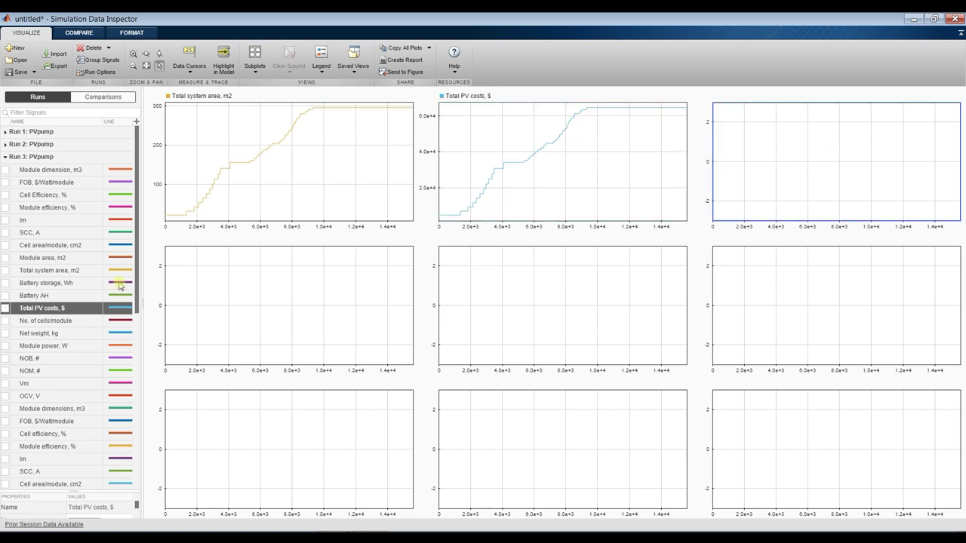
pyautogui.click(5, 321)
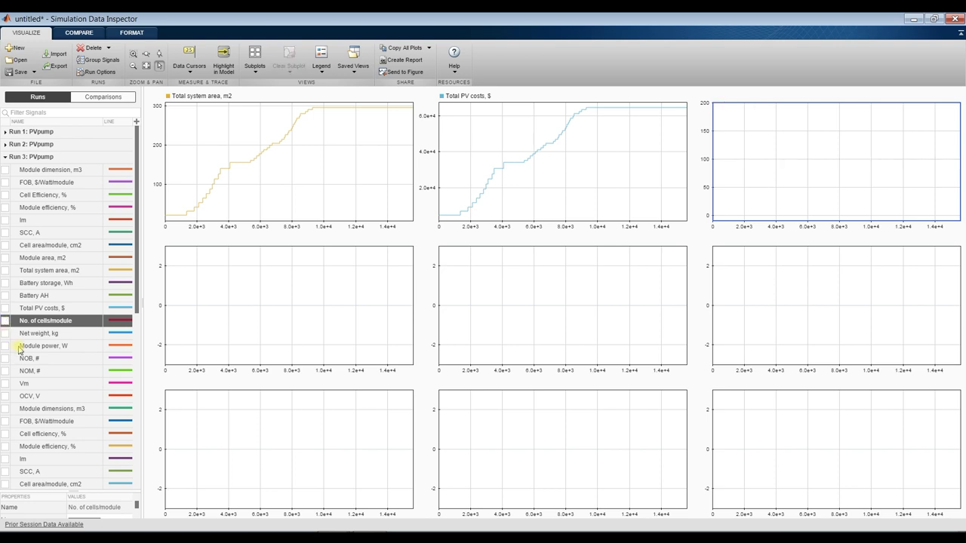
pyautogui.scroll(-4, 19, 348)
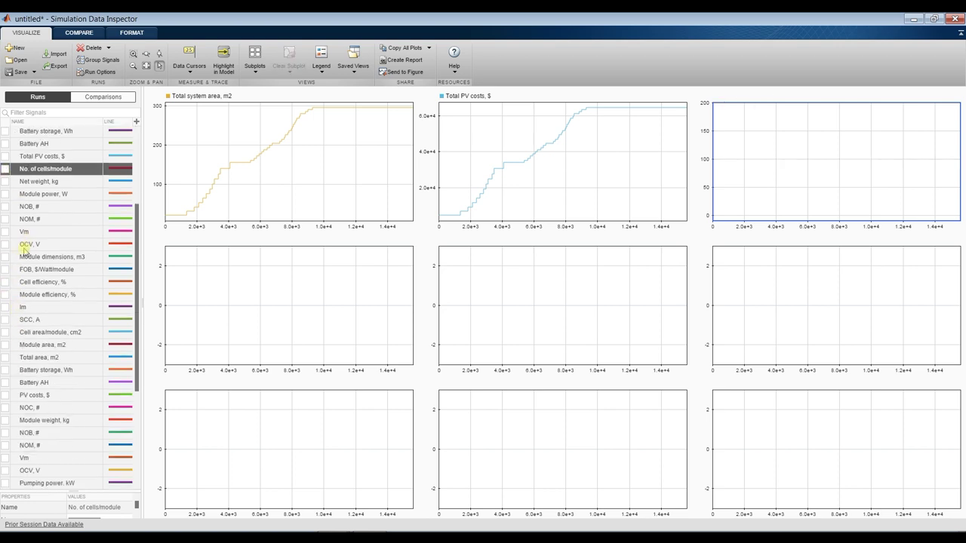
pyautogui.scroll(-2, 15, 291)
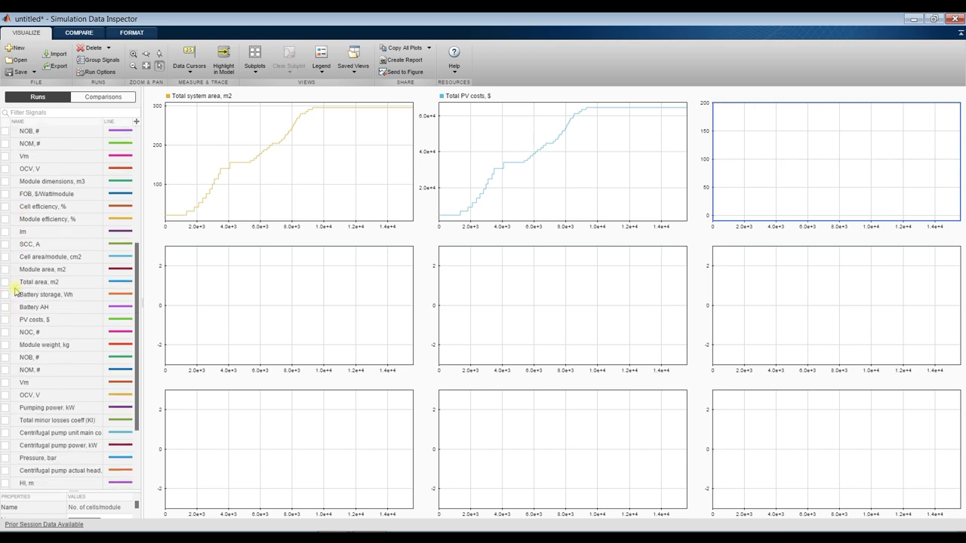
pyautogui.scroll(-3, 9, 296)
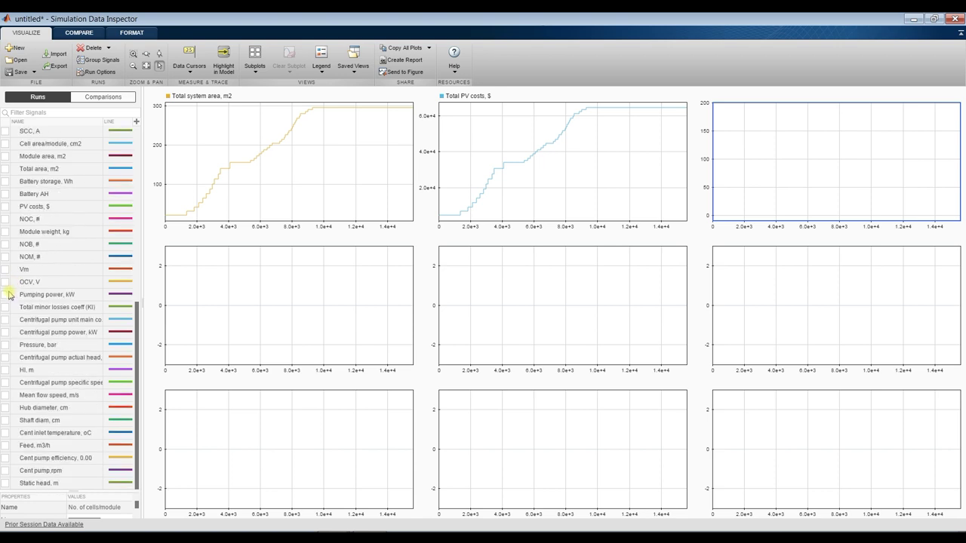
pyautogui.click(6, 484)
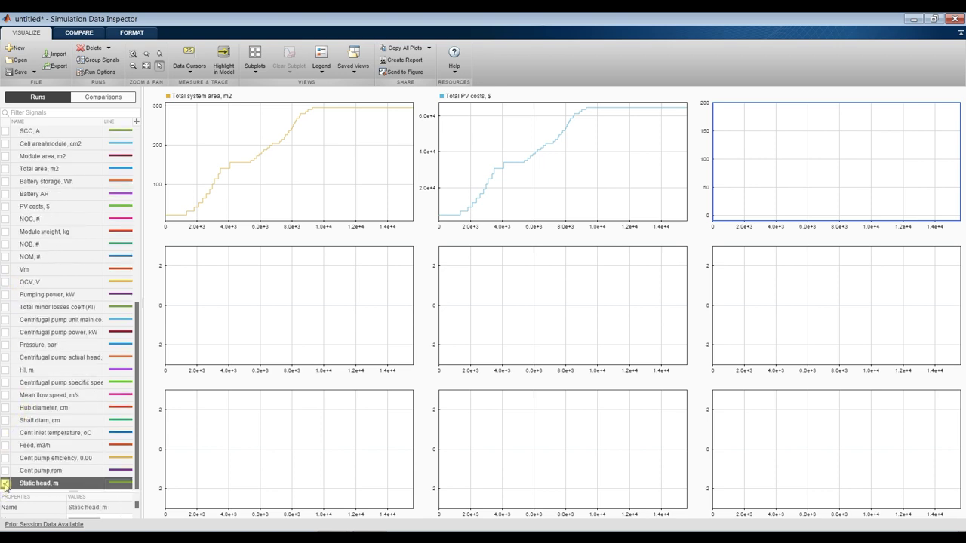
# Step: Plot Cent pump,rpm in the first subplot of the second row and Mean flow speed, m/s in the subplot beside it
pyautogui.click(256, 322)
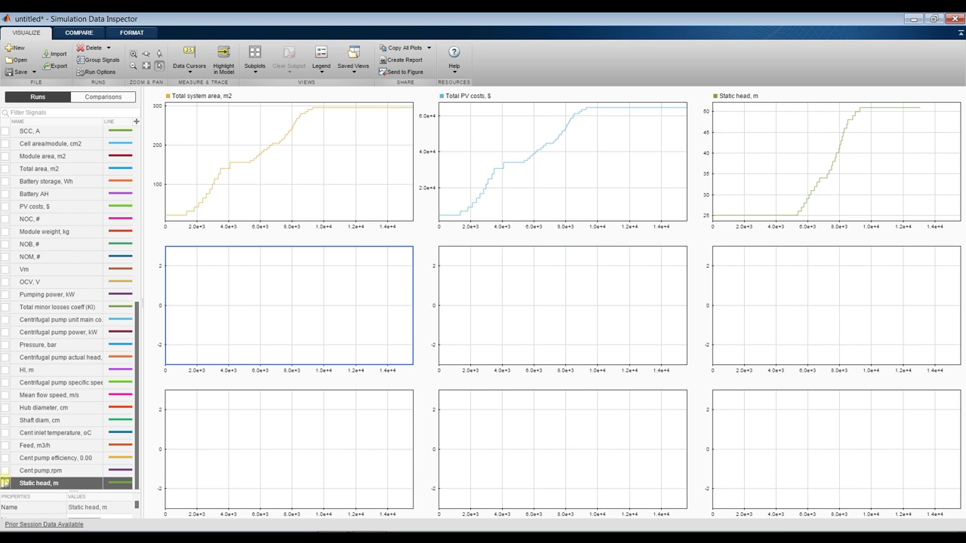
pyautogui.click(5, 471)
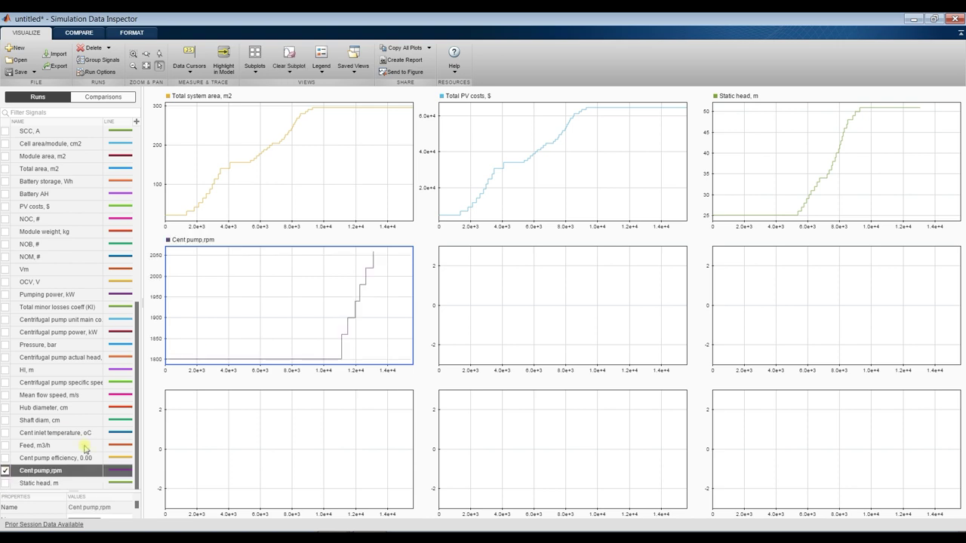
pyautogui.click(524, 281)
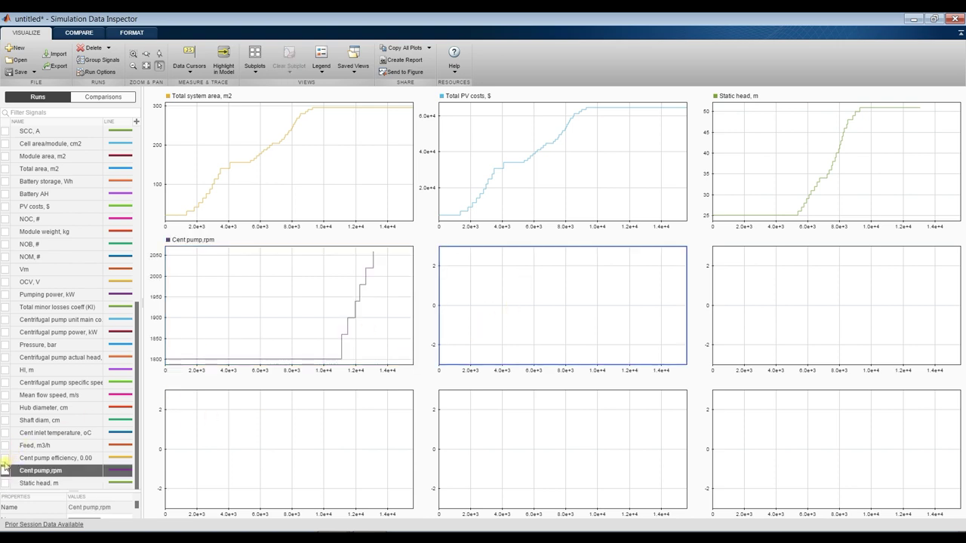
pyautogui.click(5, 396)
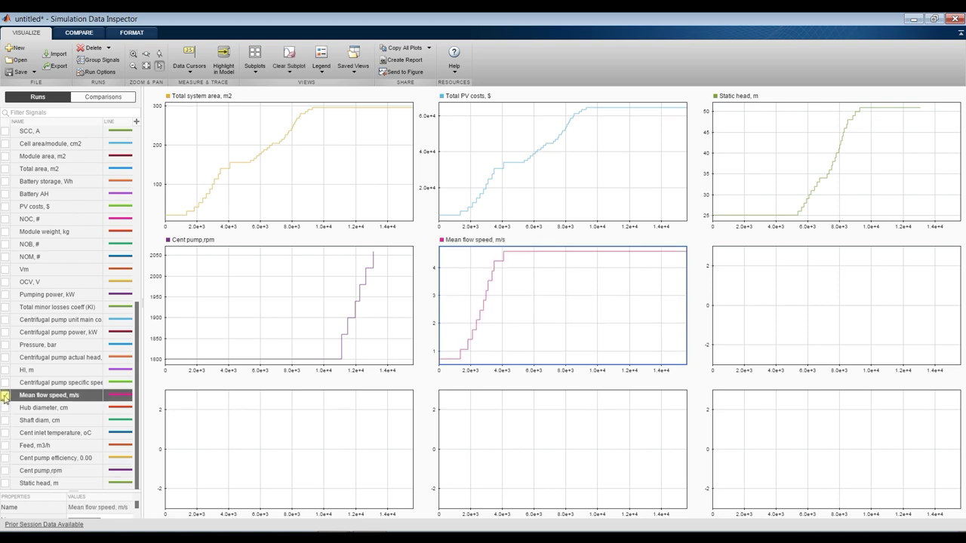
# Step: In the third subplot of the second row, try Hub diameter and Shaft diam, and settle on plotting Pumping power, kW
pyautogui.click(784, 301)
pyautogui.click(6, 409)
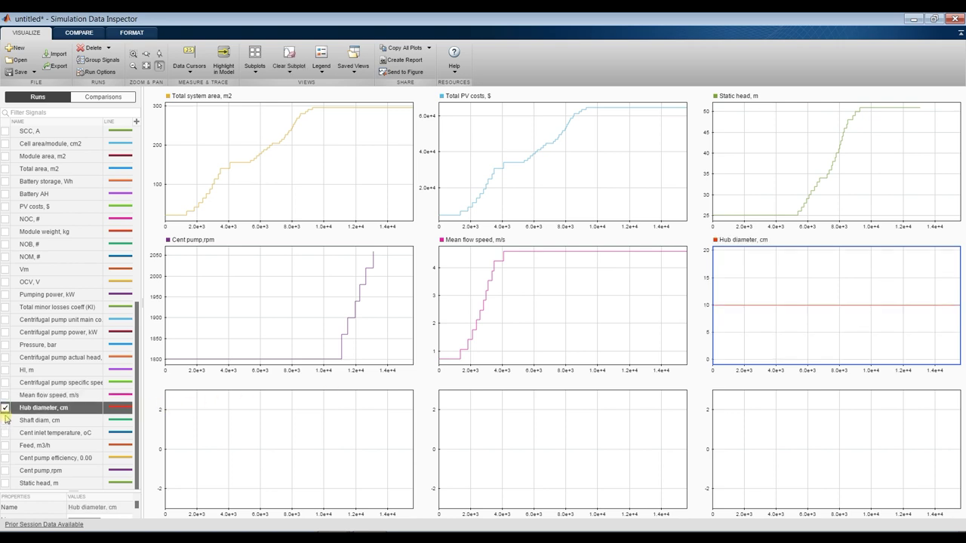
pyautogui.click(6, 408)
pyautogui.click(5, 421)
pyautogui.click(5, 420)
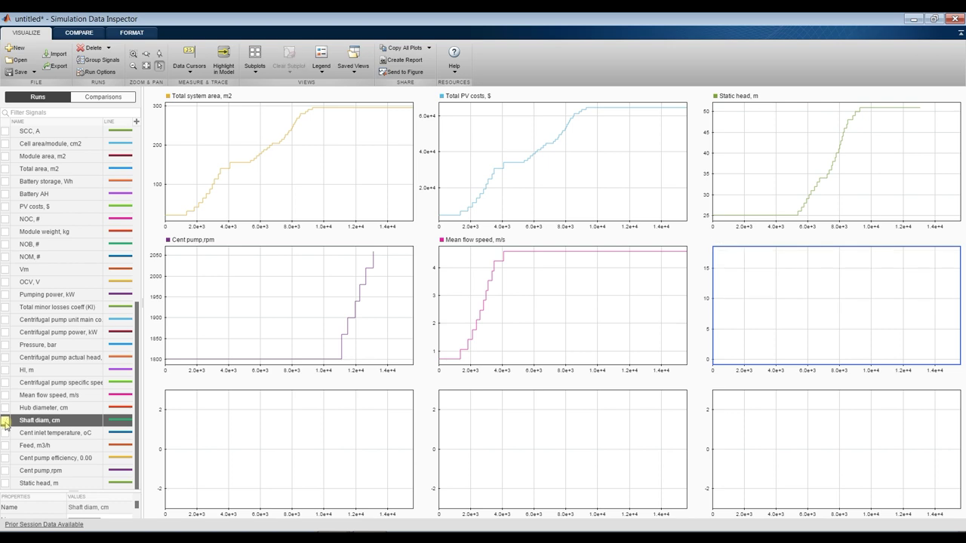
pyautogui.click(6, 295)
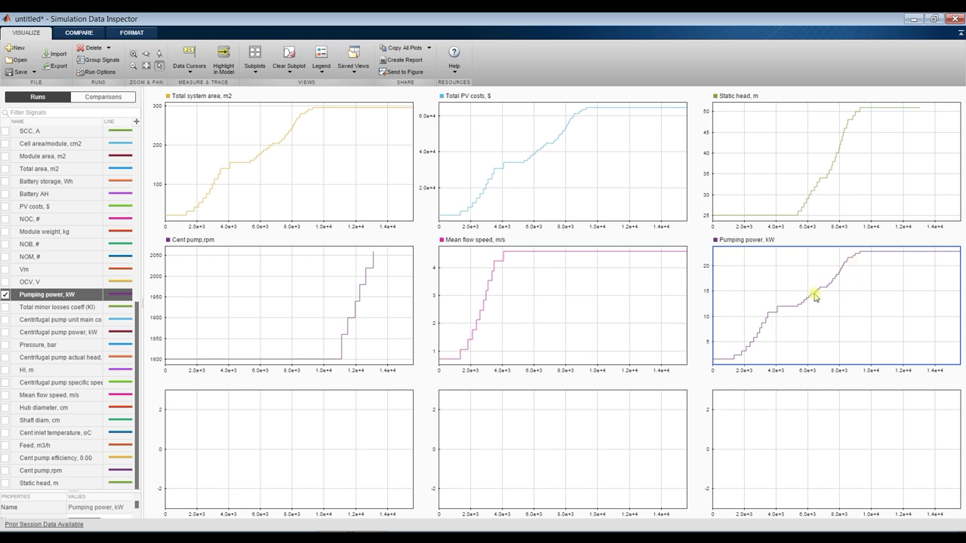
# Step: Plot the Centrifugal pump unit main concept signal in the first subplot of the third row and widen the signal list
pyautogui.click(246, 455)
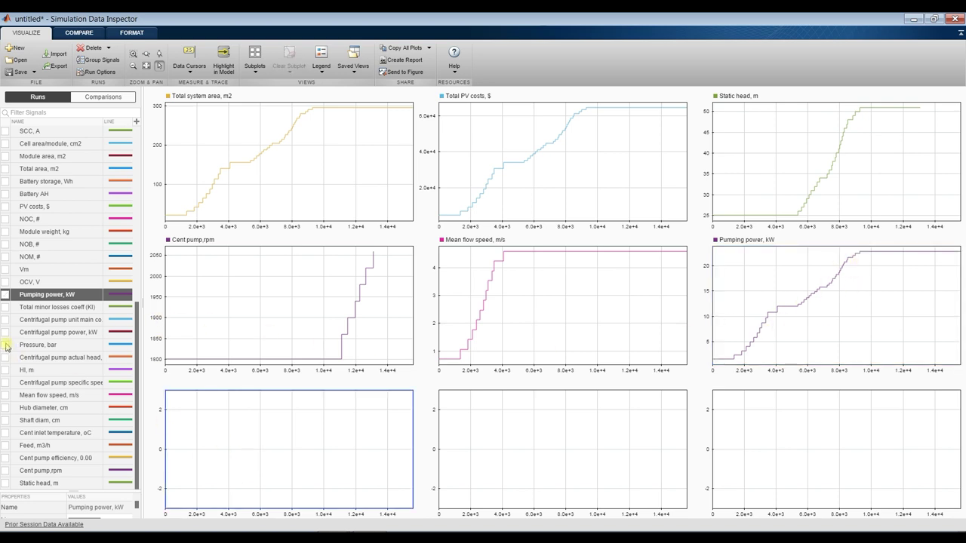
pyautogui.click(5, 320)
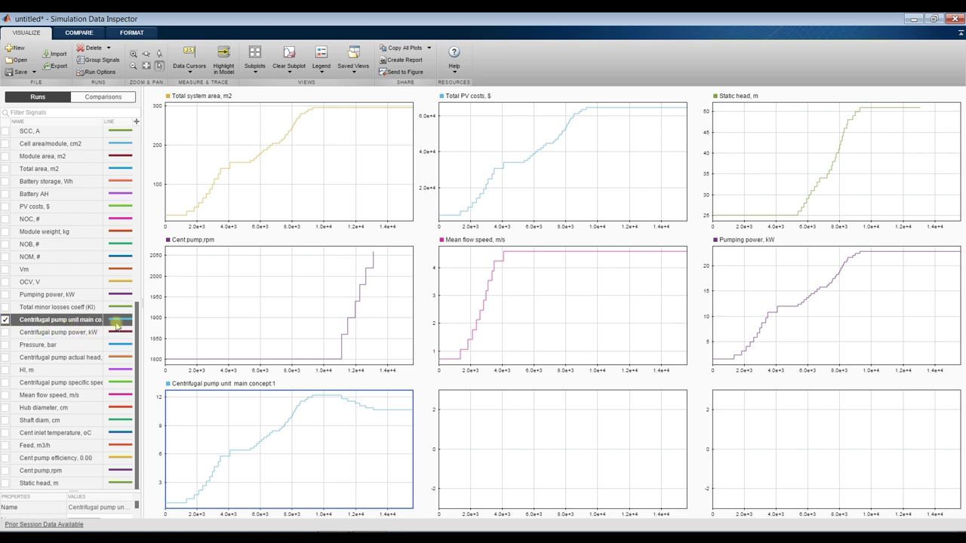
pyautogui.moveTo(142, 315); pyautogui.dragTo(181, 317)
# Step: Plot Centrifugal pump power, kW in the second subplot of the third row and Pressure, bar in the third
pyautogui.click(469, 439)
pyautogui.click(5, 333)
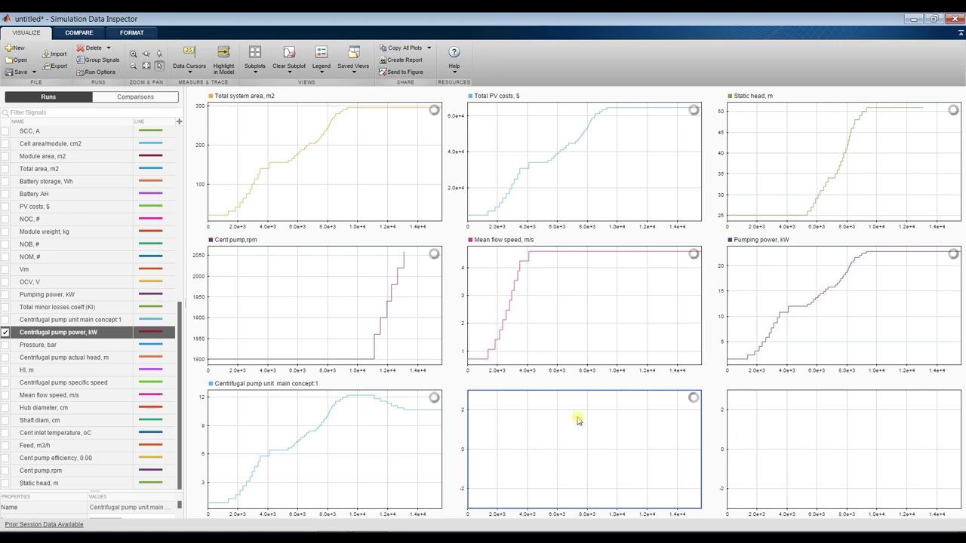
pyautogui.click(802, 455)
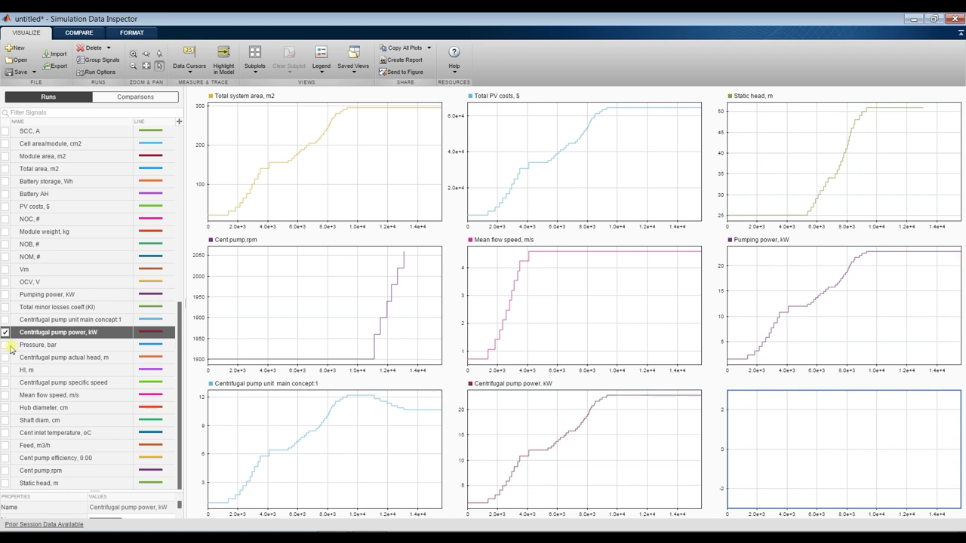
pyautogui.click(5, 346)
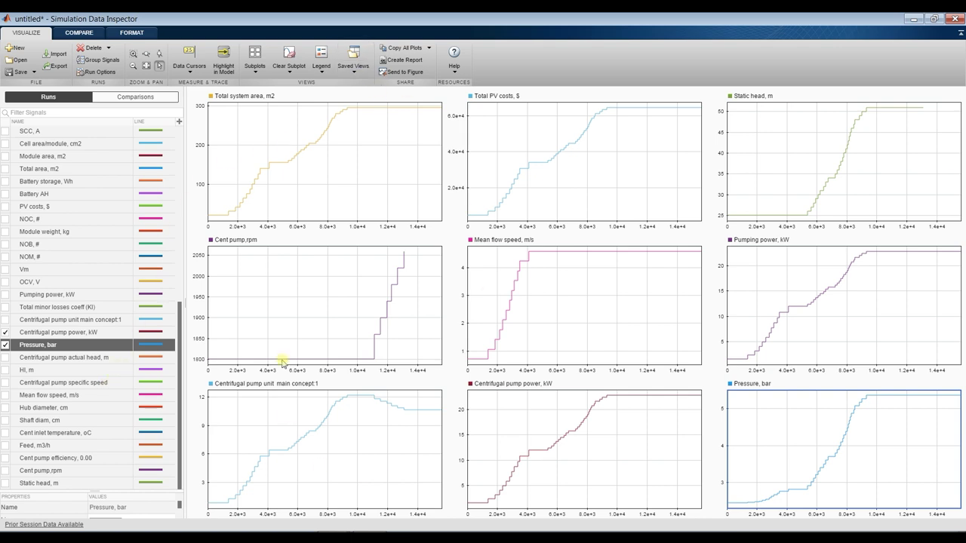
# Step: Send all nine subplots to a figure and maximize its window after closing the Simulation Data Inspector
pyautogui.click(402, 73)
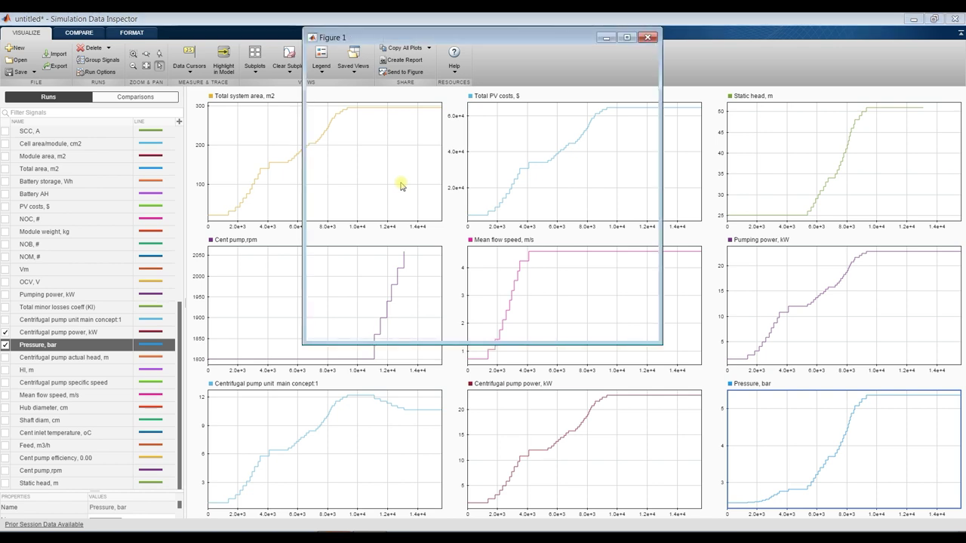
pyautogui.click(956, 20)
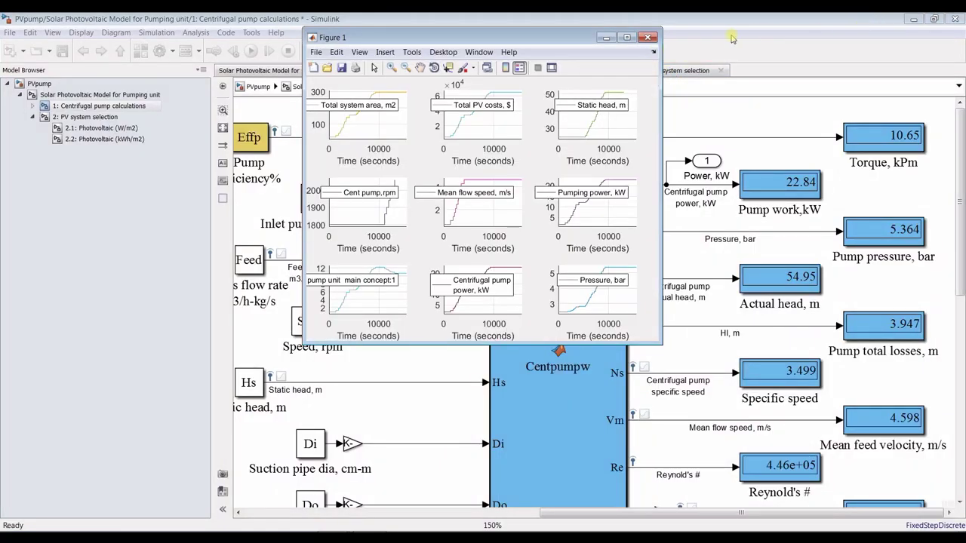
pyautogui.click(626, 37)
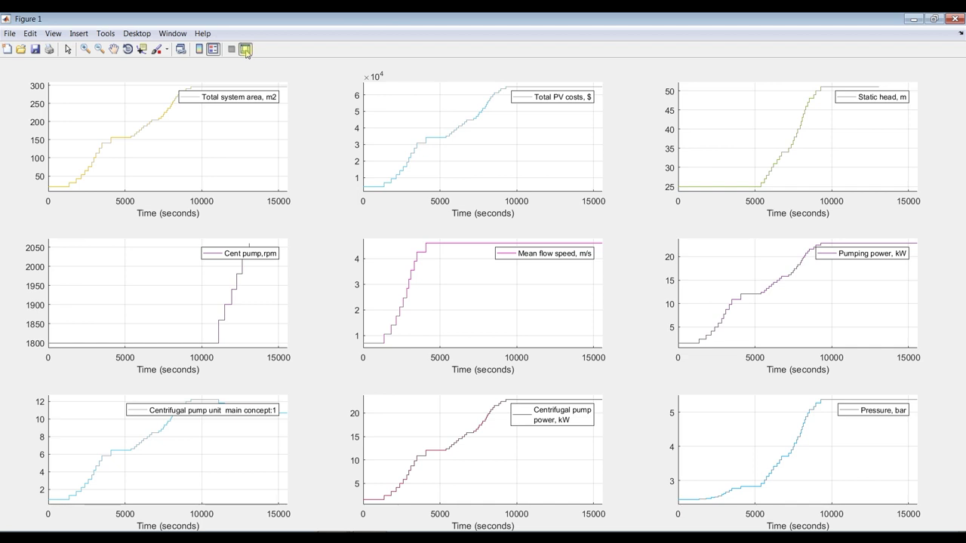
# Step: Show the figure's plot tools and change the plot type of all nine curves to Line
pyautogui.click(245, 49)
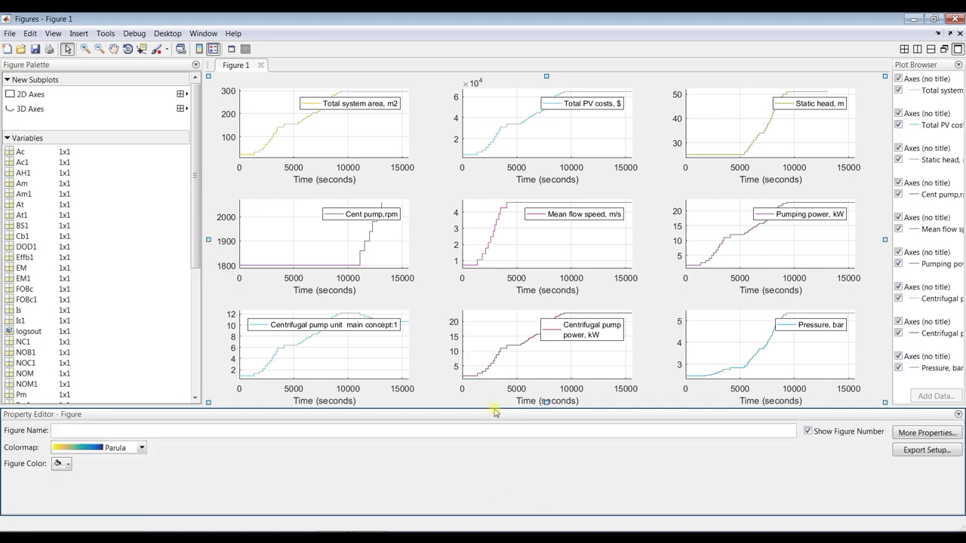
pyautogui.moveTo(492, 407); pyautogui.dragTo(493, 411)
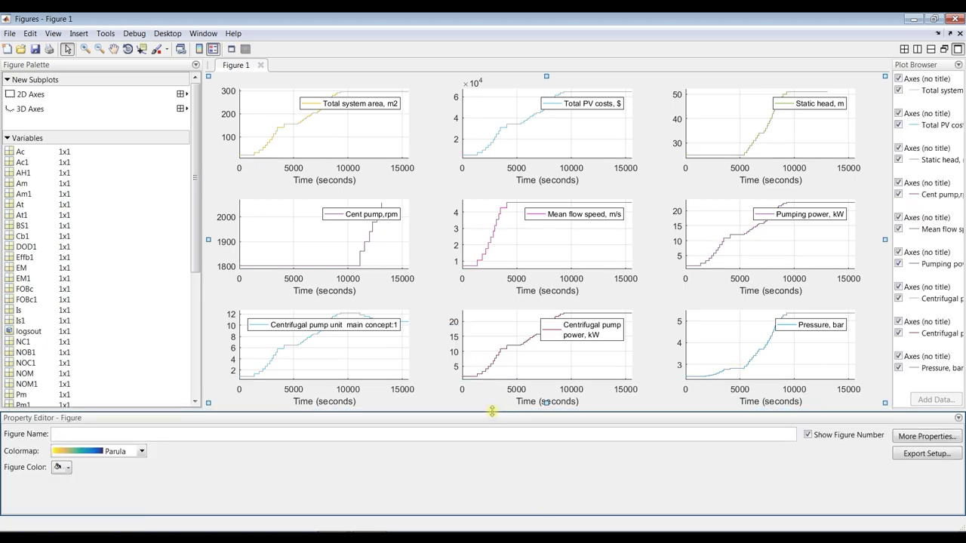
pyautogui.click(298, 129)
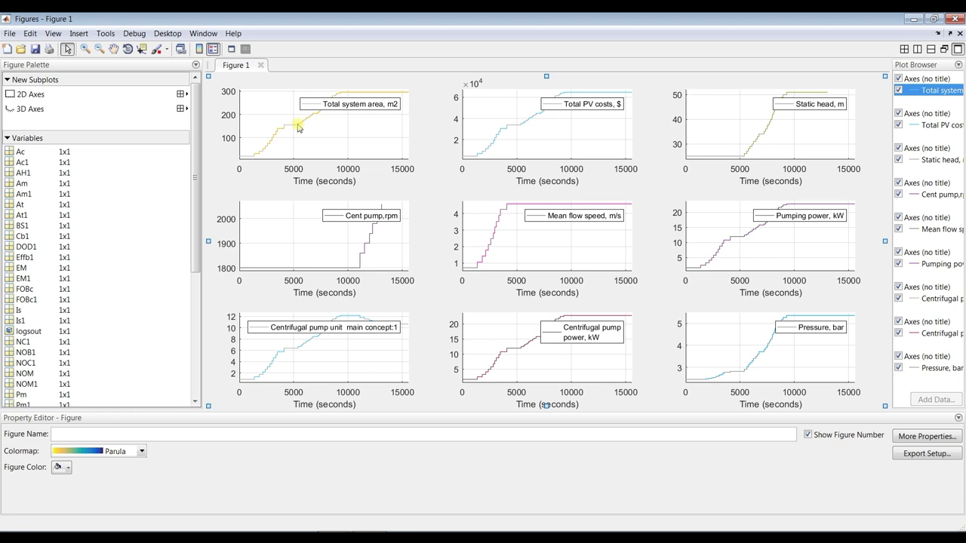
pyautogui.keyDown('shift'); pyautogui.click(498, 138); pyautogui.keyUp('shift')
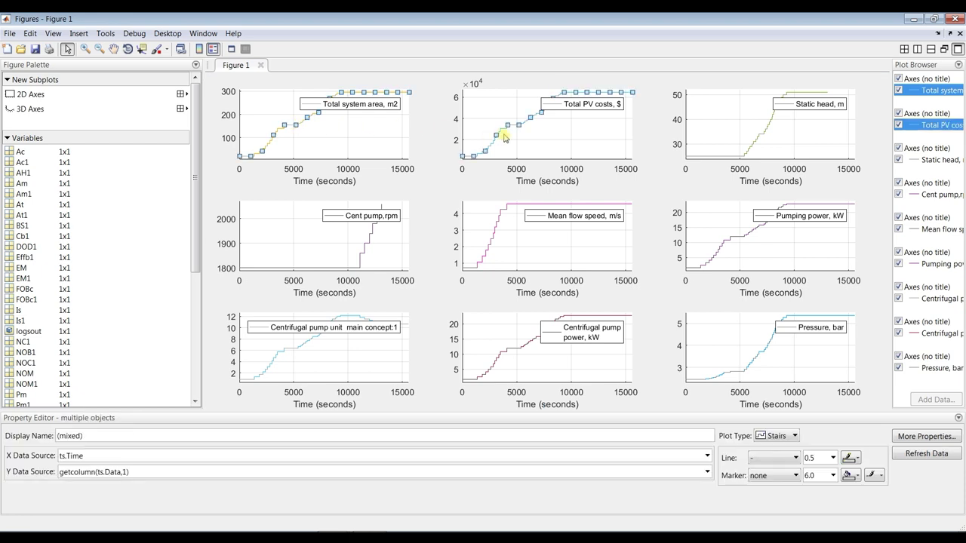
pyautogui.keyDown('shift'); pyautogui.click(756, 144); pyautogui.keyUp('shift')
pyautogui.keyDown('shift'); pyautogui.click(362, 255); pyautogui.keyUp('shift')
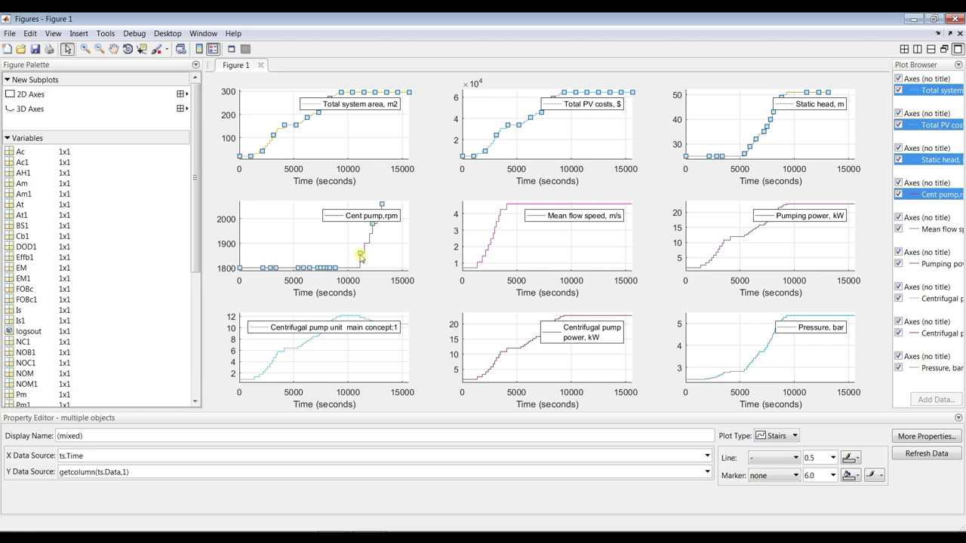
pyautogui.keyDown('shift'); pyautogui.click(492, 257); pyautogui.keyUp('shift')
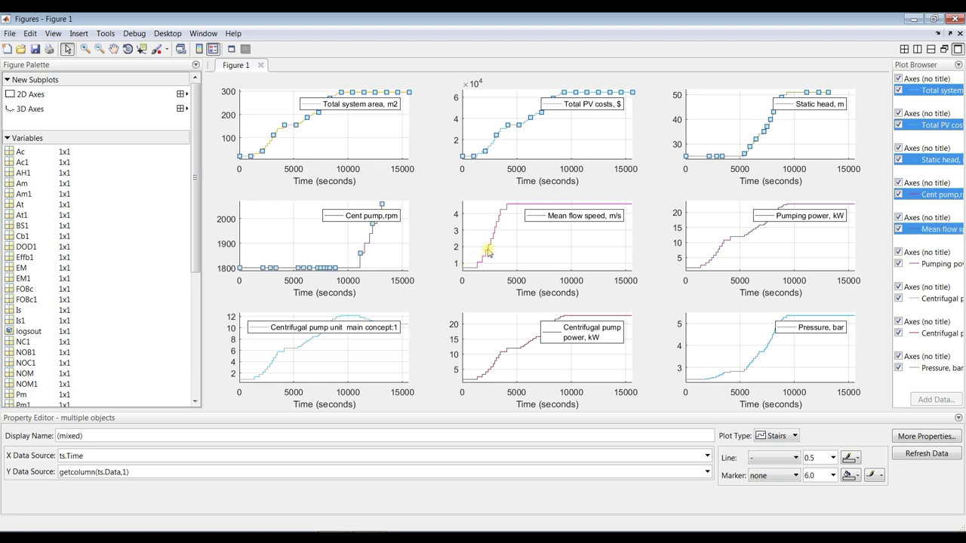
pyautogui.keyDown('shift'); pyautogui.click(715, 257); pyautogui.keyUp('shift')
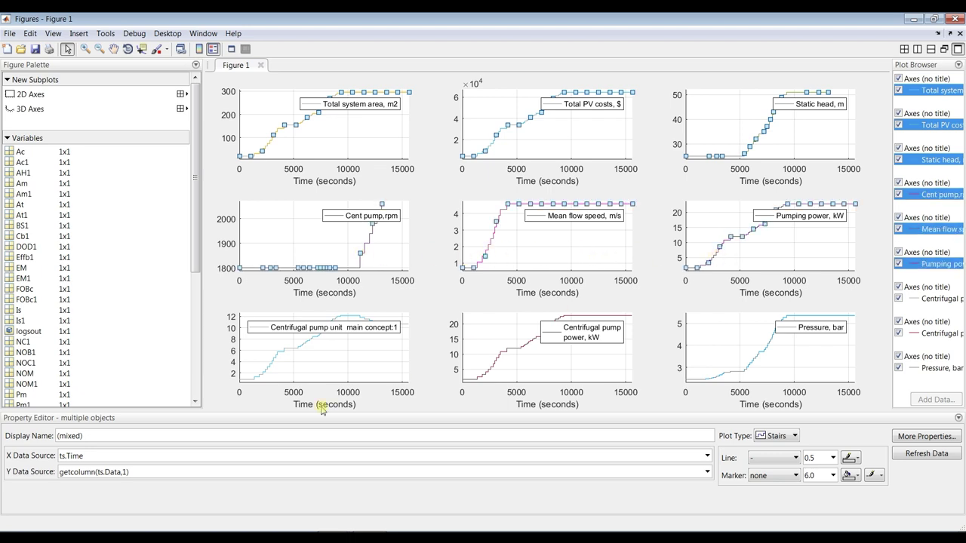
pyautogui.keyDown('shift'); pyautogui.click(278, 358); pyautogui.keyUp('shift')
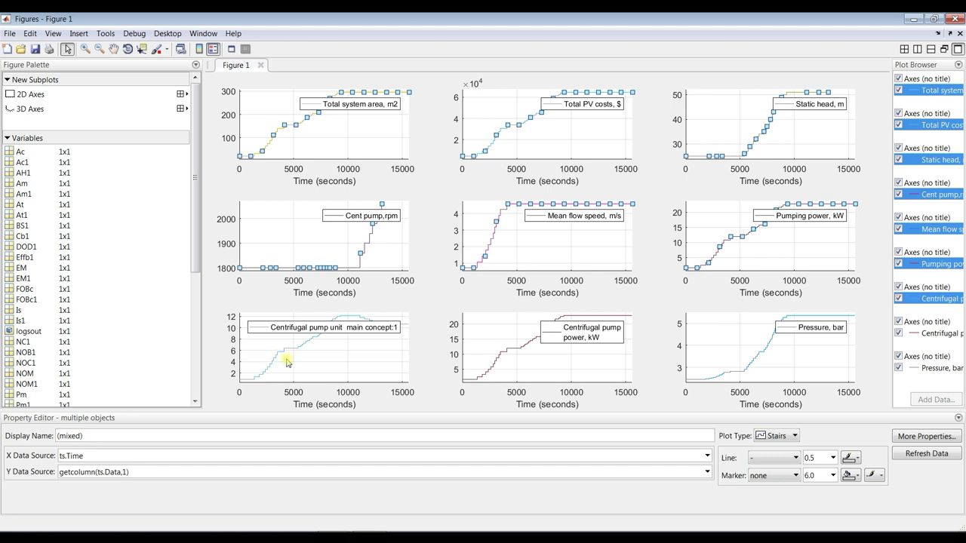
pyautogui.keyDown('shift'); pyautogui.click(498, 361); pyautogui.keyUp('shift')
pyautogui.keyDown('shift'); pyautogui.click(744, 371); pyautogui.keyUp('shift')
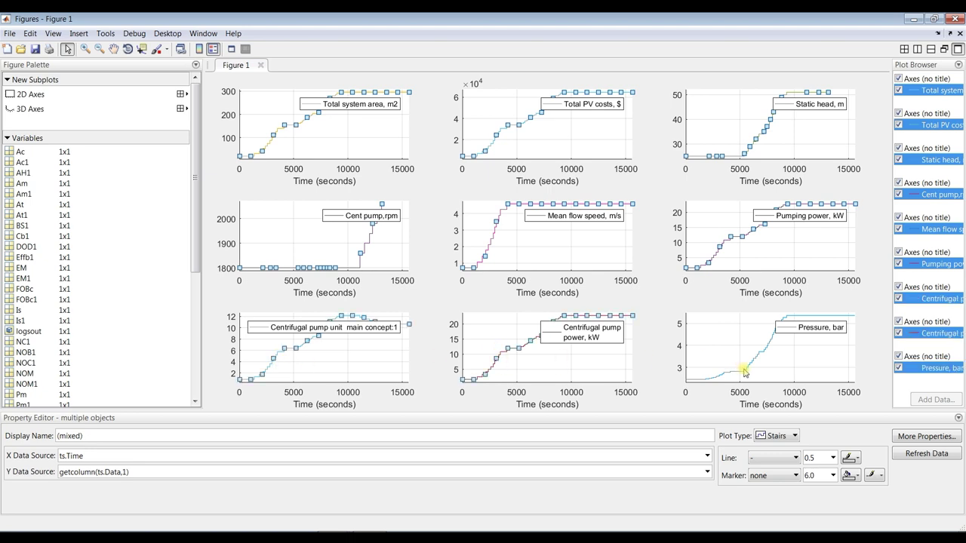
pyautogui.click(794, 435)
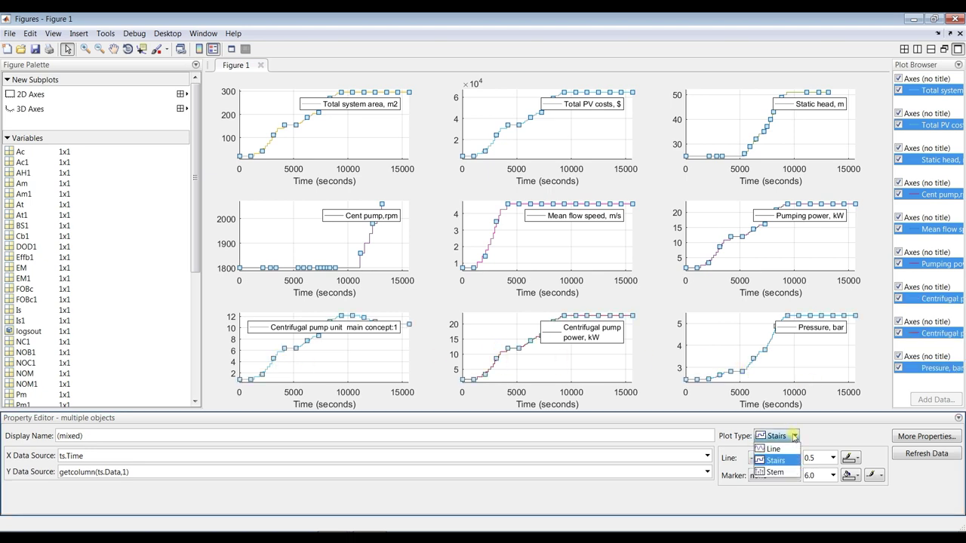
pyautogui.click(781, 448)
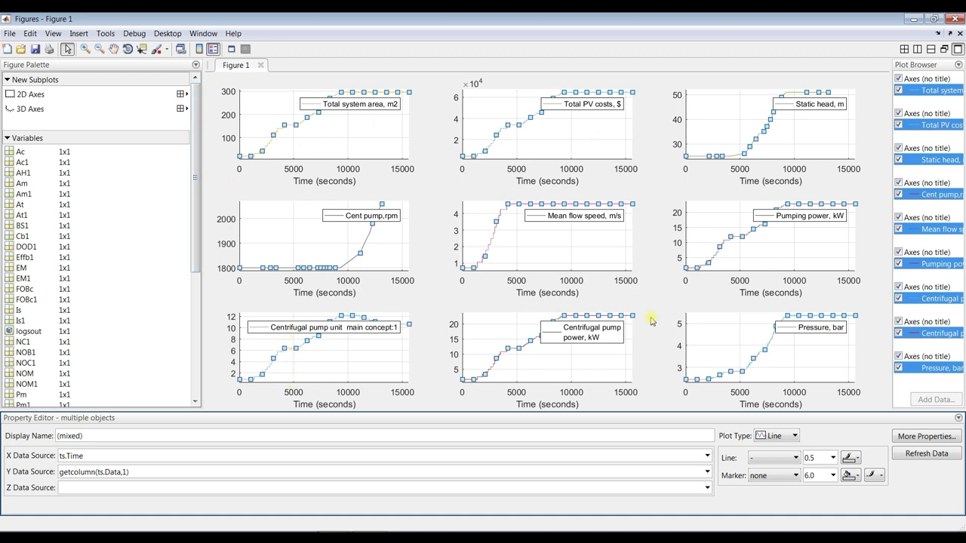
# Step: Set the line width of all nine curves to 2.0 and rearrange the figure into a two-by-two grid of 2D axes
pyautogui.click(833, 458)
pyautogui.click(817, 332)
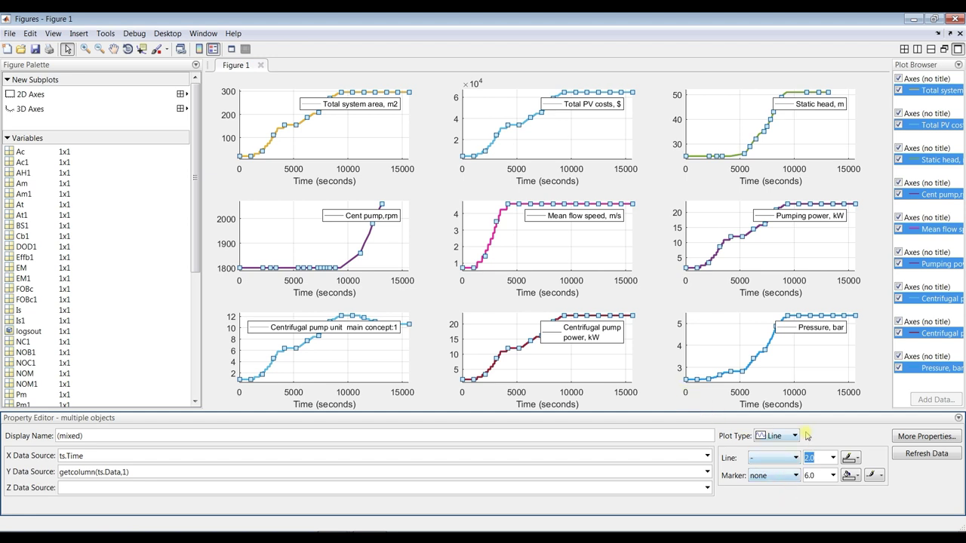
pyautogui.click(341, 141)
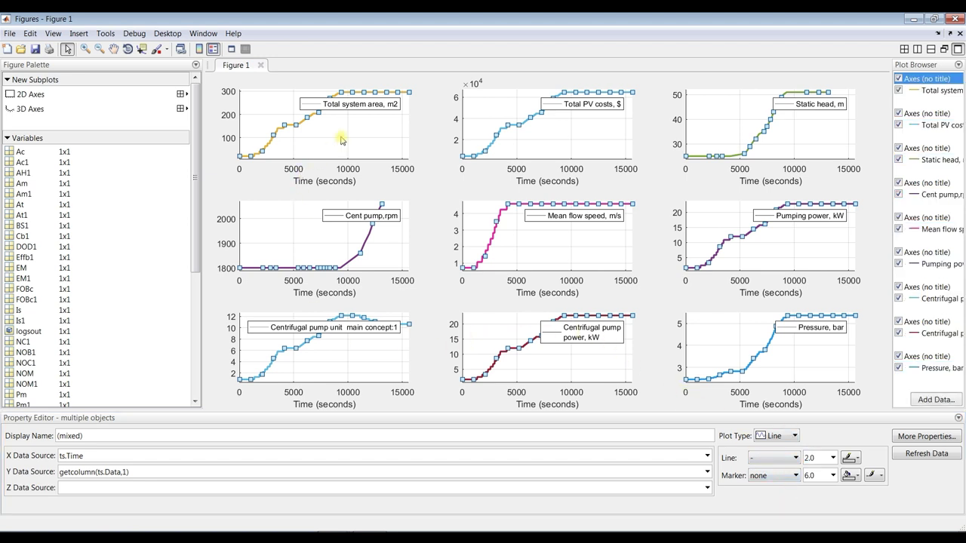
pyautogui.click(182, 94)
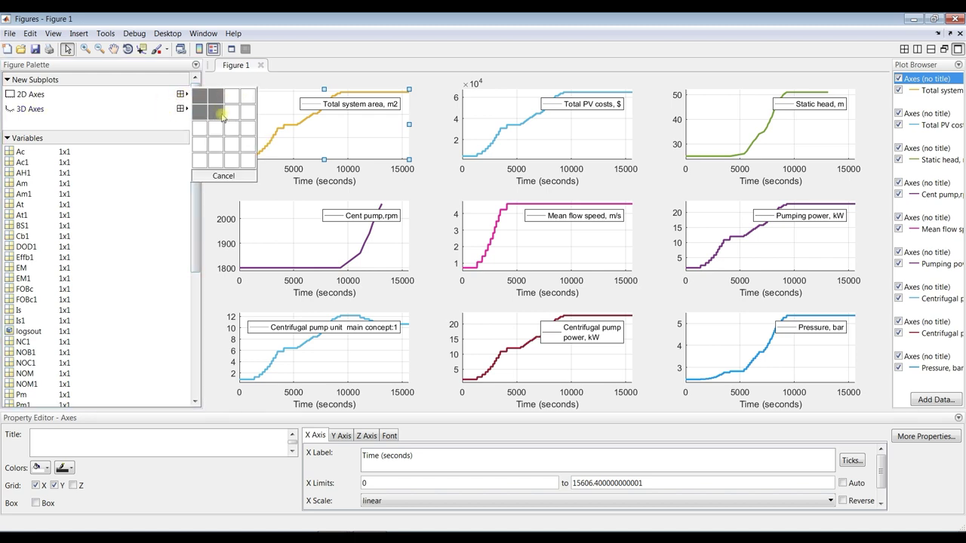
pyautogui.press('Escape')
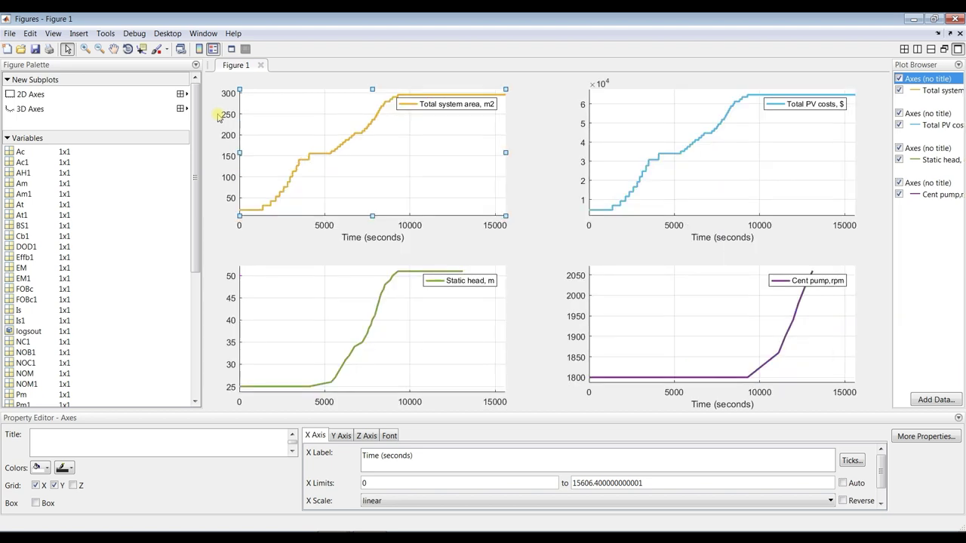
# Step: Try the Bar plot type on the Total system area curve and switch the curve back to Line
pyautogui.click(348, 143)
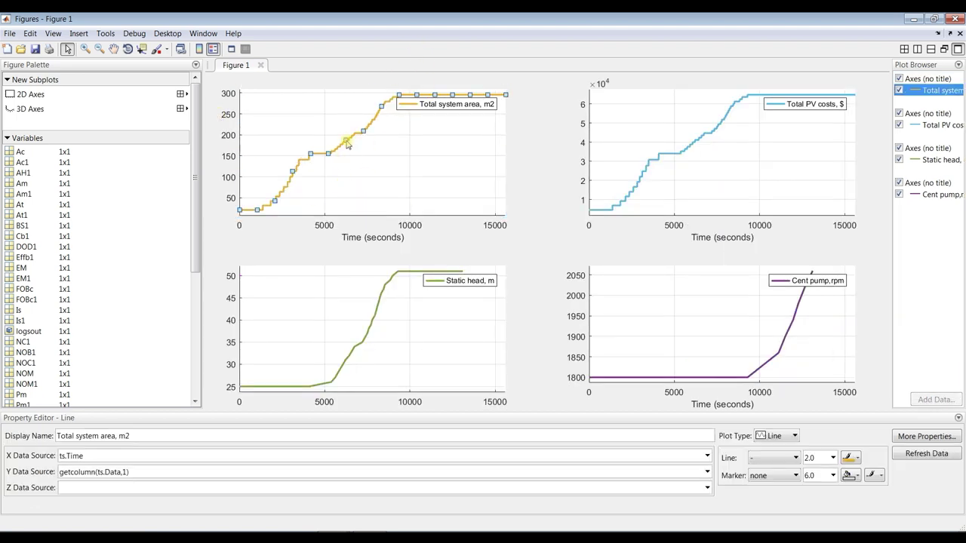
pyautogui.click(793, 436)
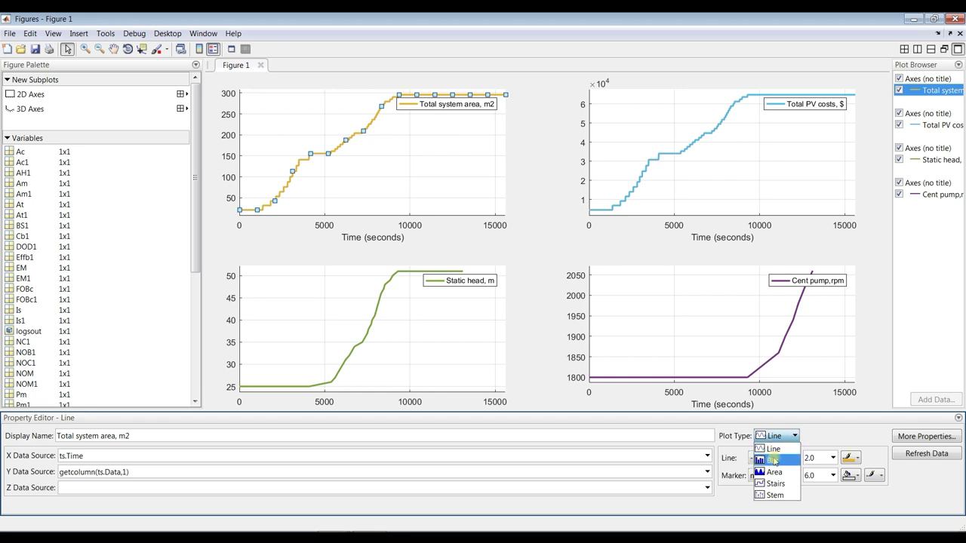
pyautogui.click(773, 460)
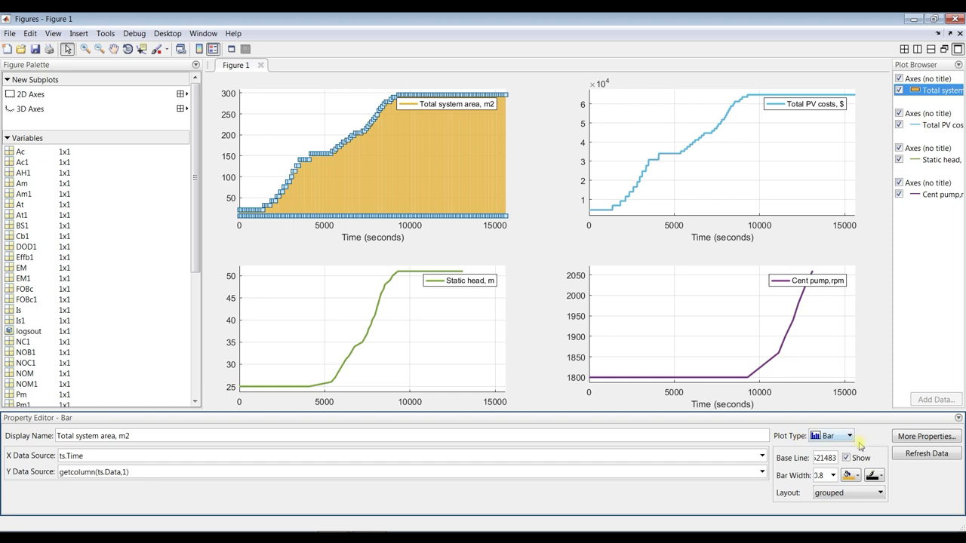
pyautogui.click(854, 439)
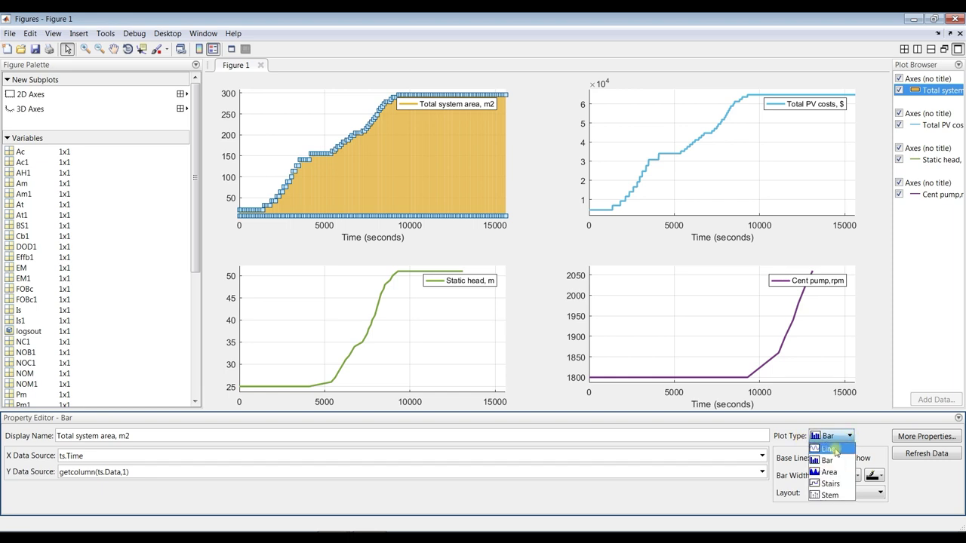
pyautogui.click(835, 450)
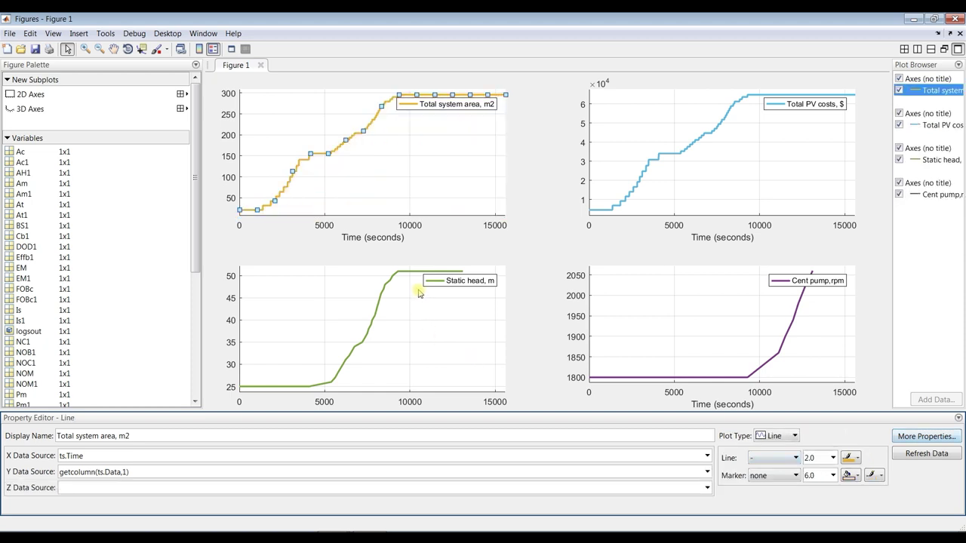
# Step: Set the Total system area curve's line width to 3.0 and deselect the curve
pyautogui.click(832, 458)
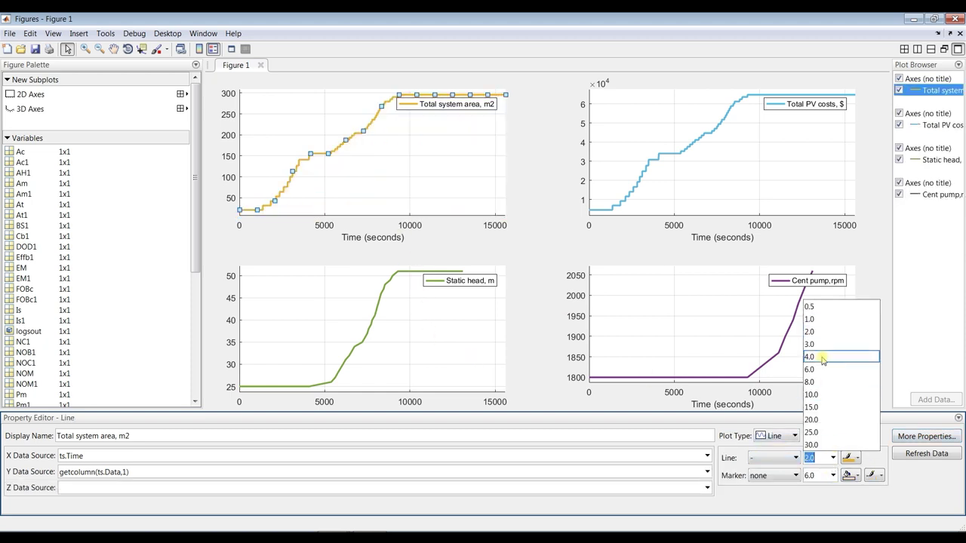
pyautogui.click(821, 345)
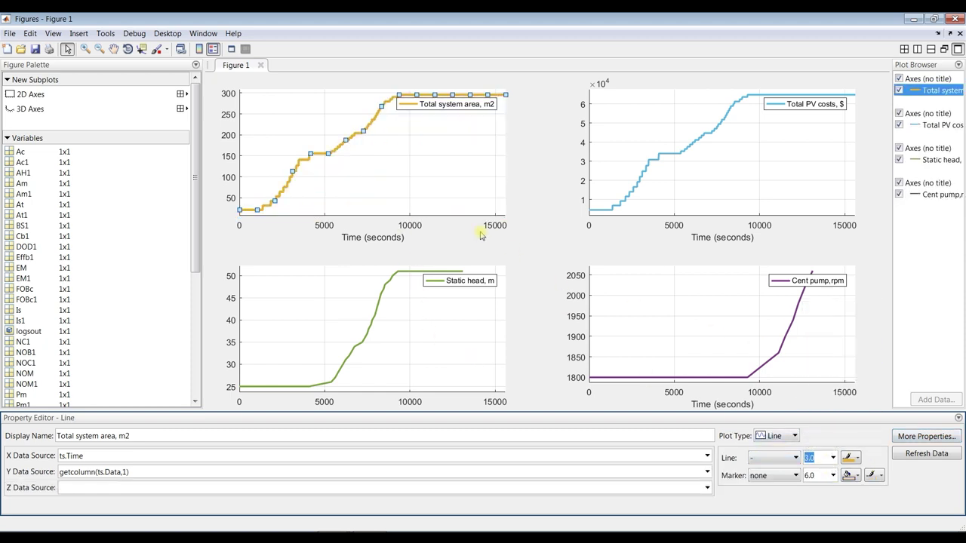
pyautogui.click(419, 154)
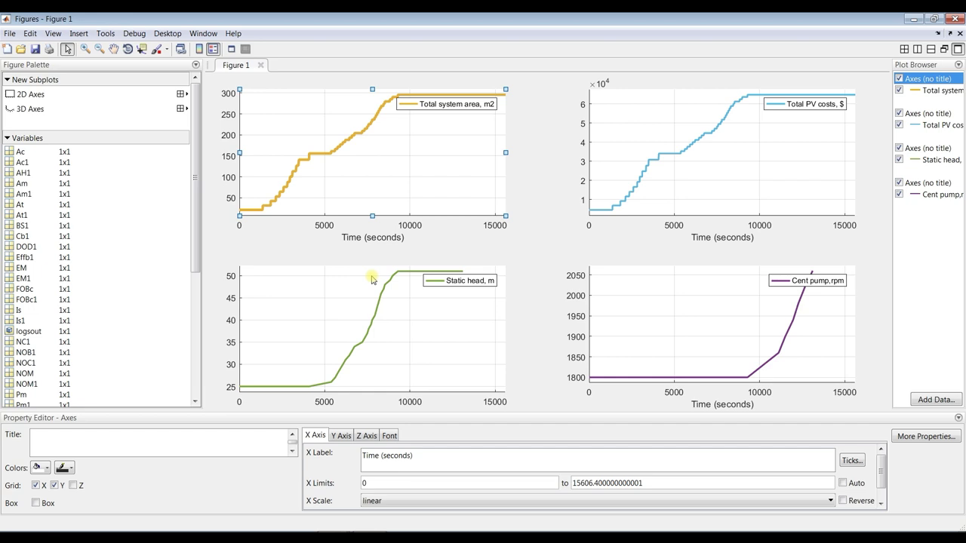
# Step: Close the figure and return to the Solar Photovoltaic Model for Pumping unit level in Simulink with a narrower model tree
pyautogui.click(956, 19)
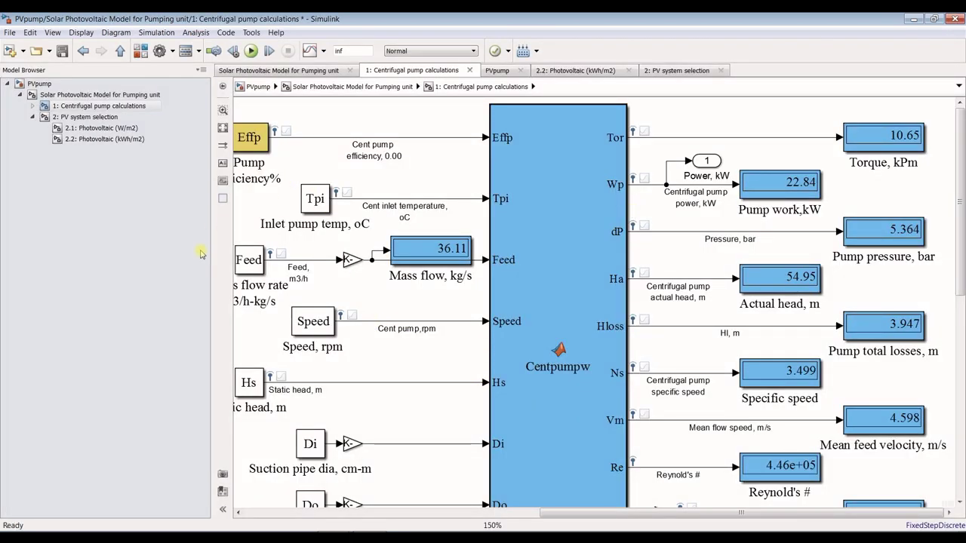
pyautogui.moveTo(214, 255); pyautogui.dragTo(104, 254)
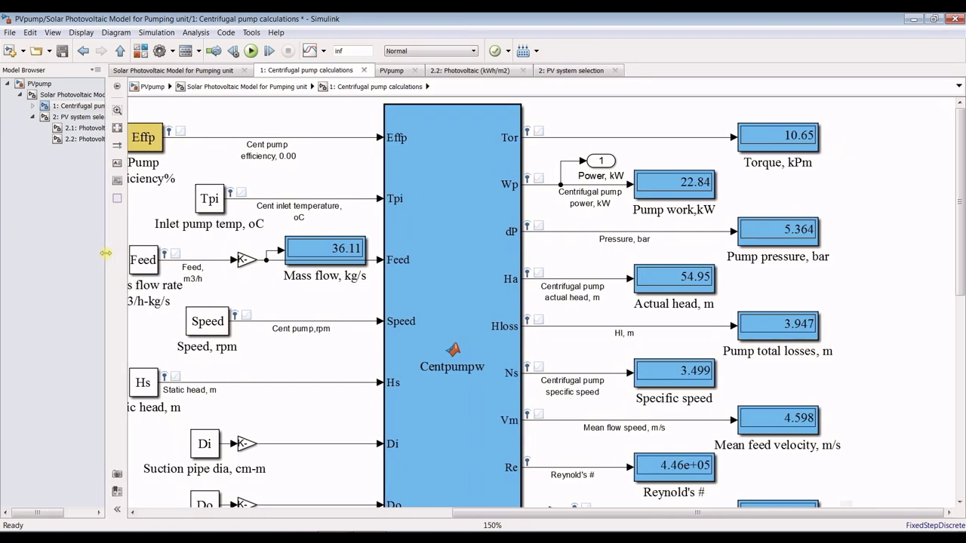
pyautogui.scroll(-2, 392, 186)
pyautogui.click(62, 94)
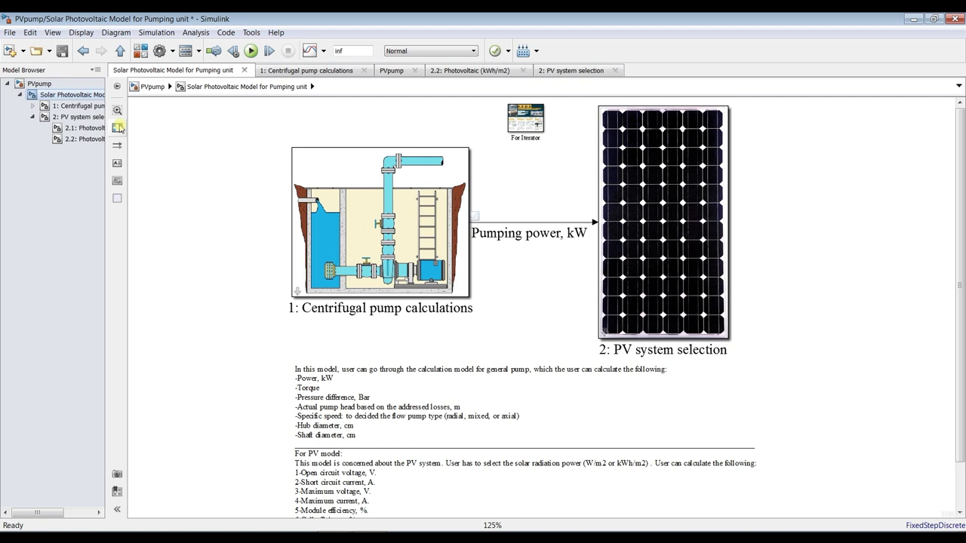